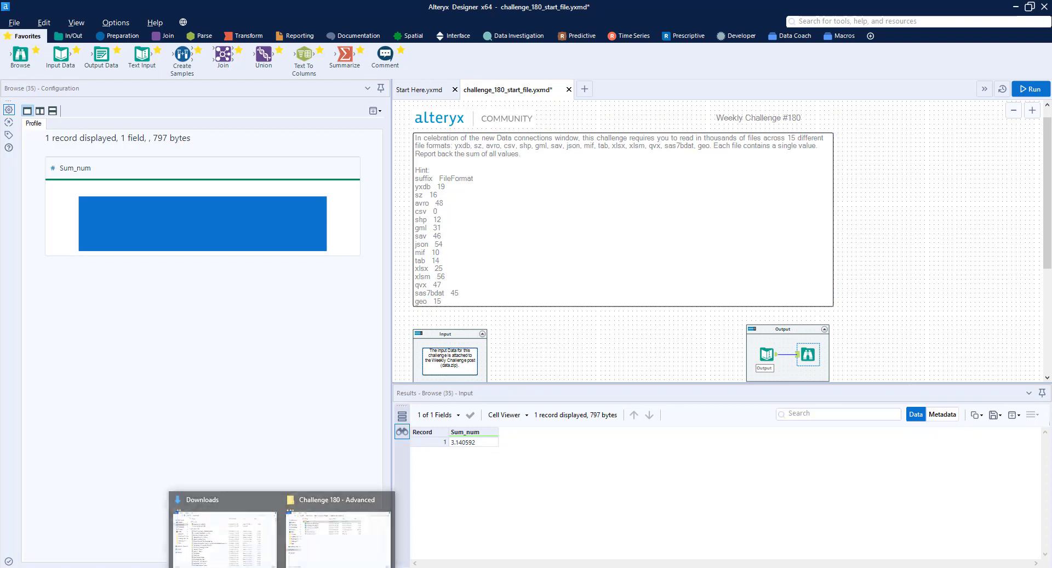
Switch to File Explorer, open the data folder inside Challenge 180 - Advanced and examine the different file types it contains
{"action": "left_click", "coordinate": [335, 526]}
{"action": "double_click", "coordinate": [437, 197]}
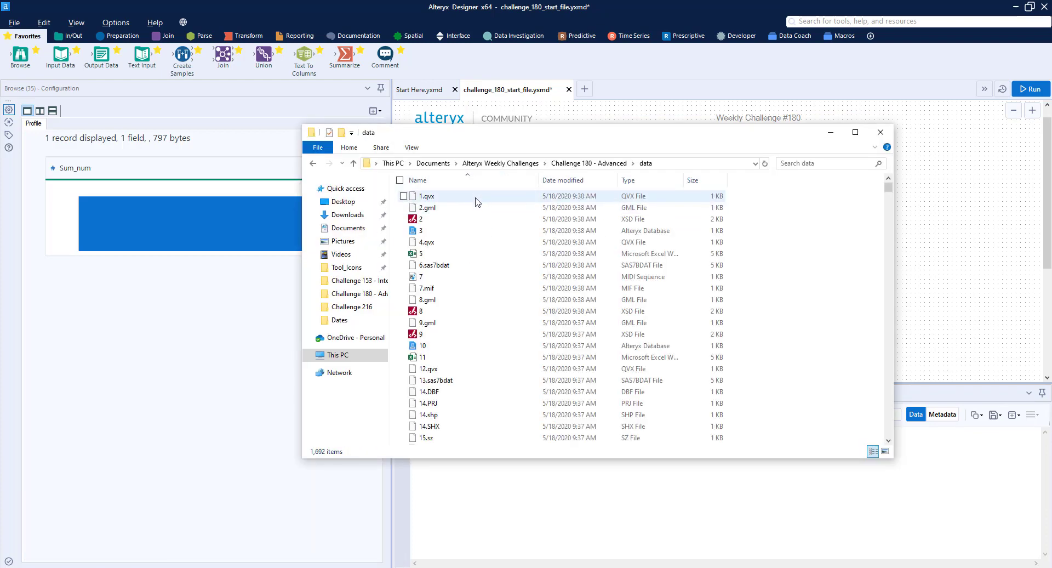
{"action": "left_click", "coordinate": [446, 198]}
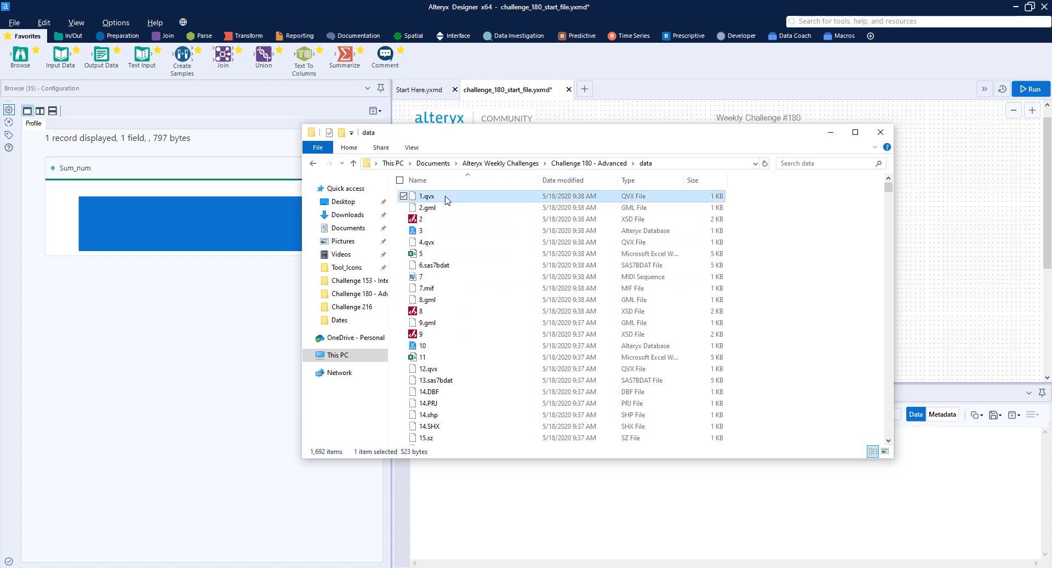
{"action": "left_click", "coordinate": [440, 208]}
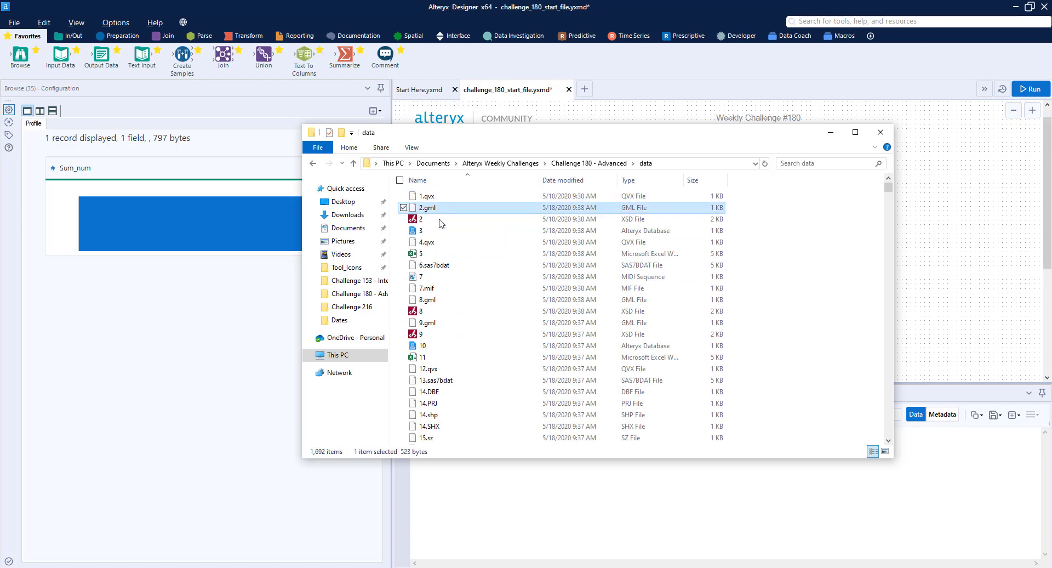
{"action": "left_click", "coordinate": [440, 232]}
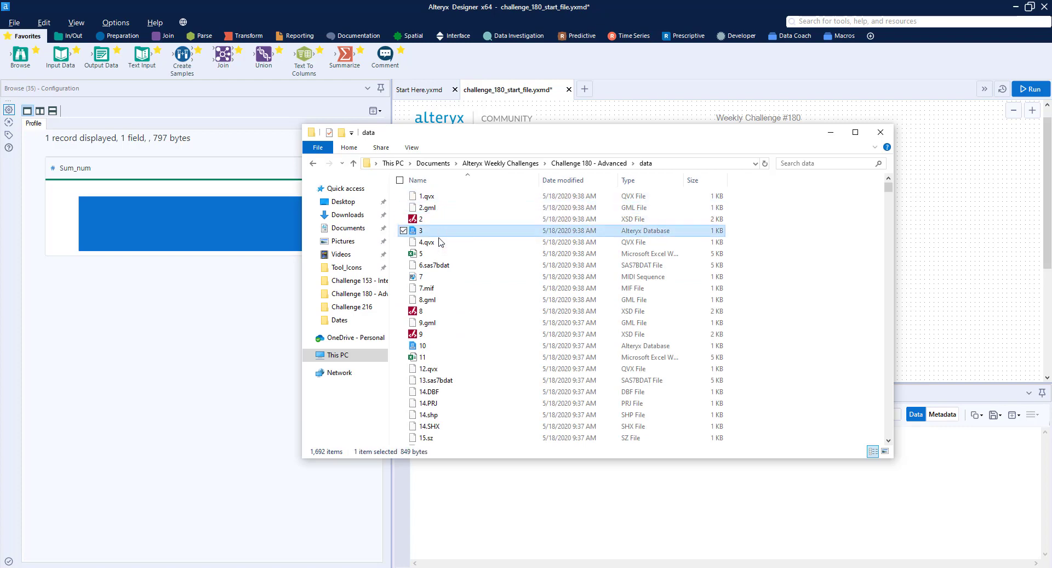
{"action": "left_click", "coordinate": [441, 255]}
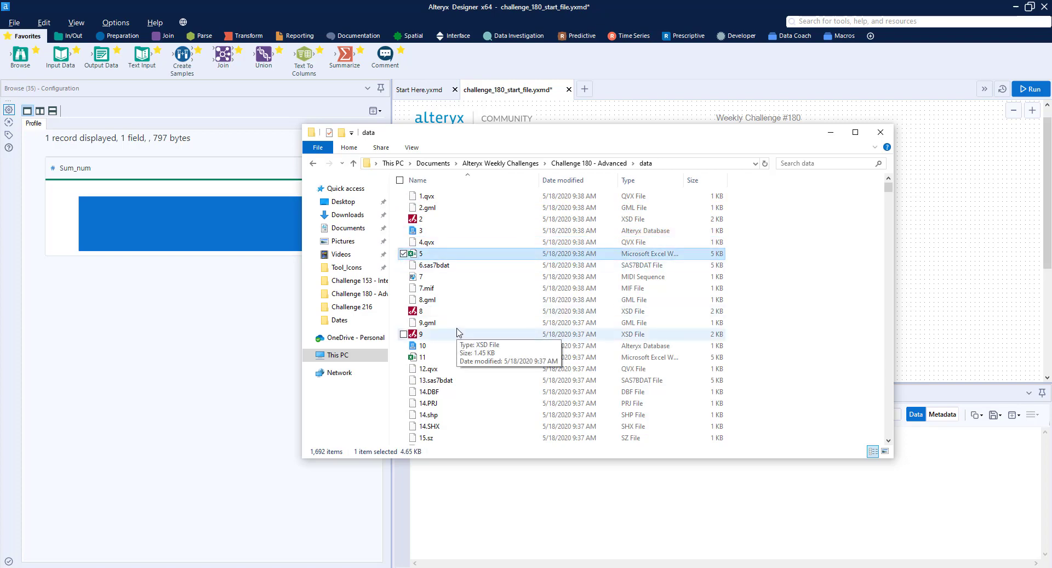
{"action": "scroll", "coordinate": [469, 303], "scroll_direction": "down", "scroll_amount": 14}
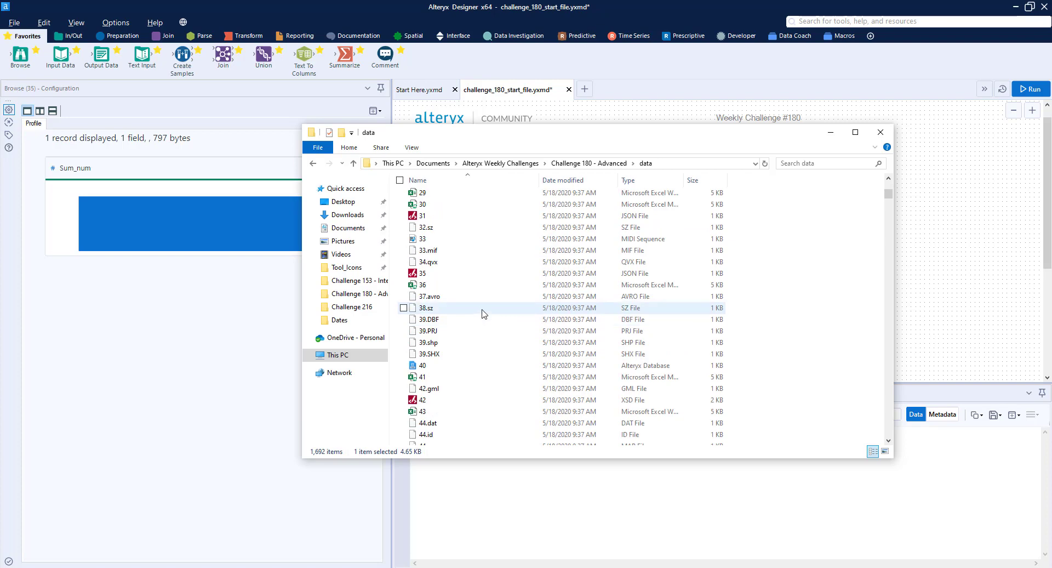
Examine the four files that make up shapefile 39 (DBF, PRJ, shp and SHX), and minimize the folder window
{"action": "left_click", "coordinate": [433, 319]}
{"action": "left_click", "coordinate": [438, 354], "text": "shift"}
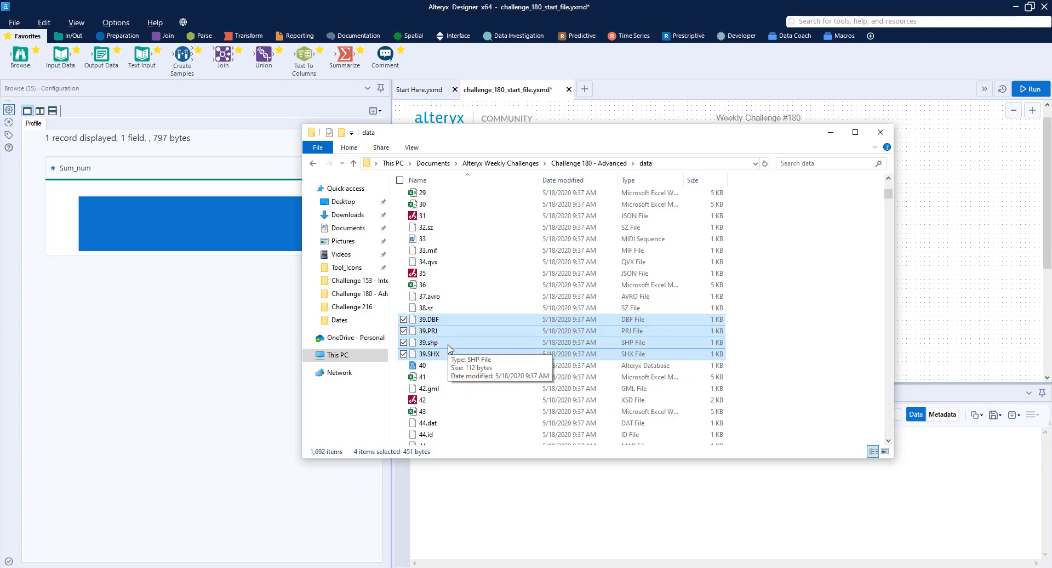
{"action": "left_click", "coordinate": [449, 344]}
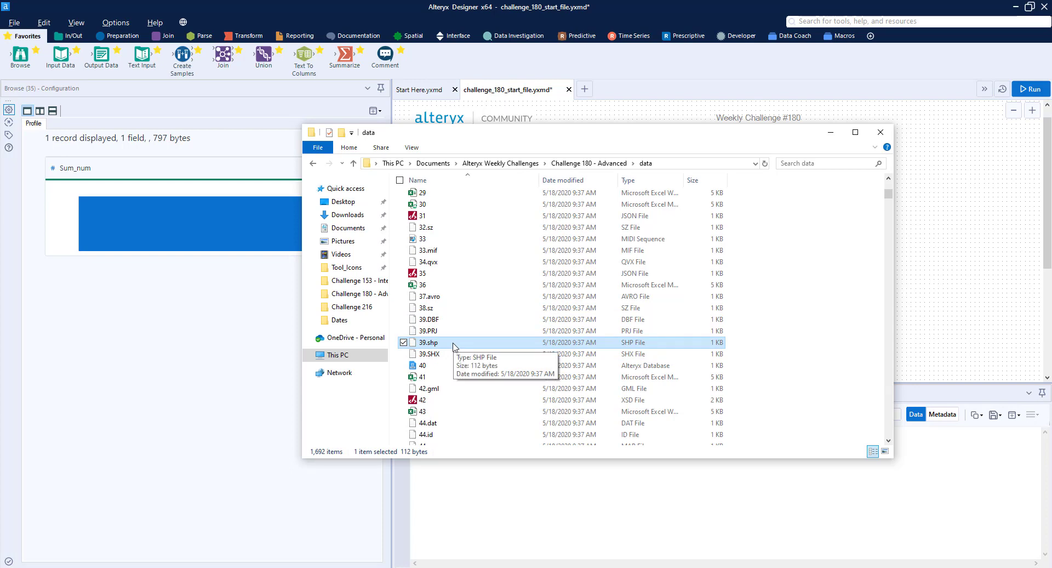
{"action": "left_click", "coordinate": [445, 319]}
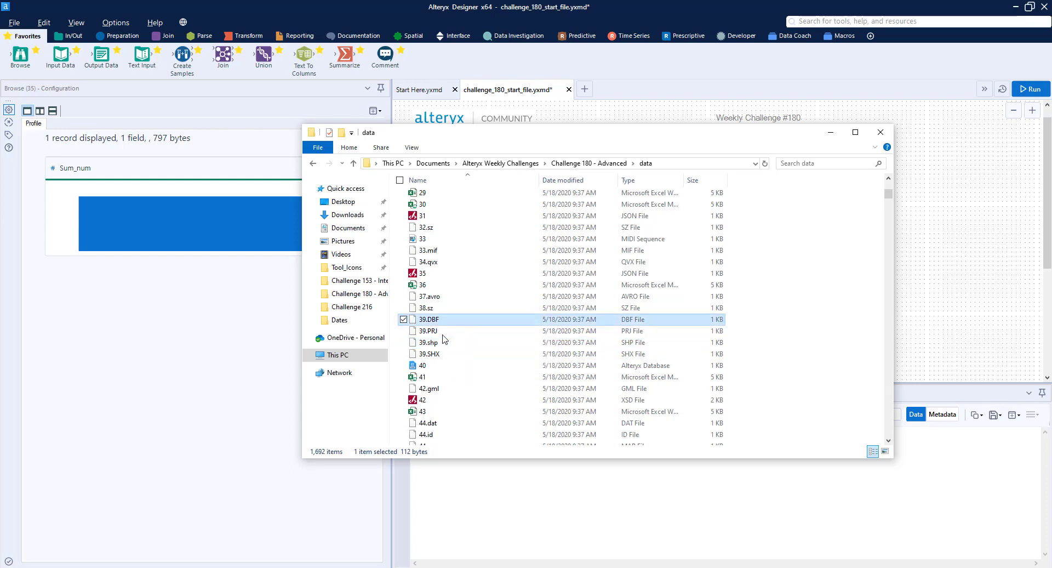
{"action": "left_click", "coordinate": [445, 355], "text": "shift"}
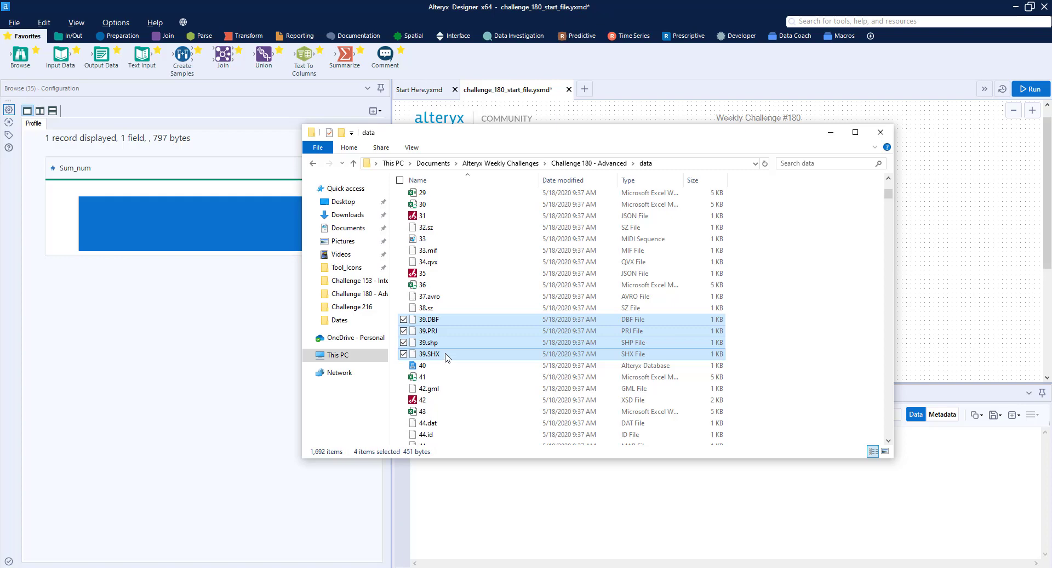
{"action": "left_click", "coordinate": [830, 134]}
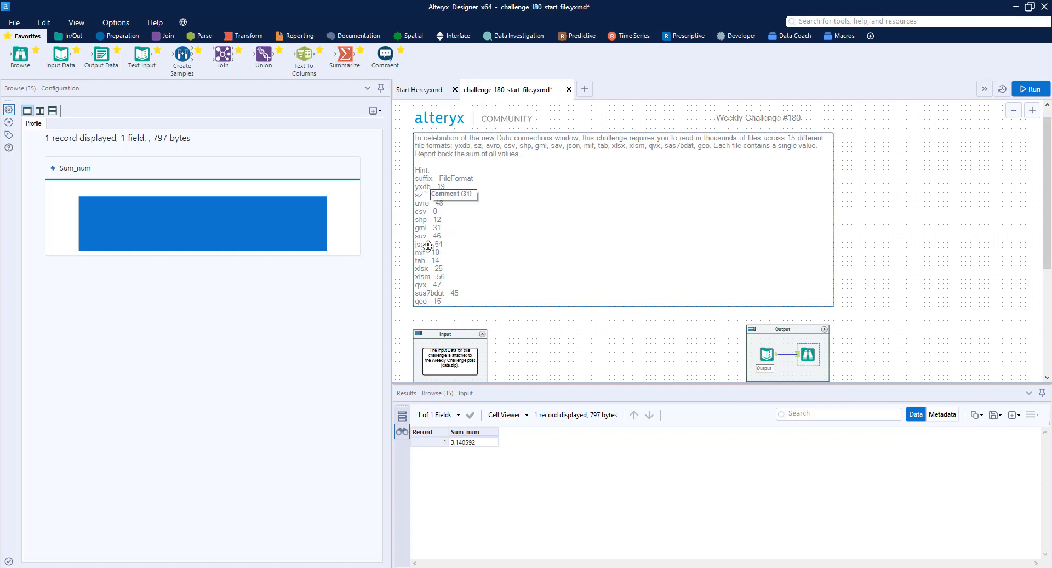
Add a Directory tool below the Input container and point it to the data folder of Challenge 180 - Advanced
{"action": "scroll", "coordinate": [491, 228], "scroll_direction": "down", "scroll_amount": 5}
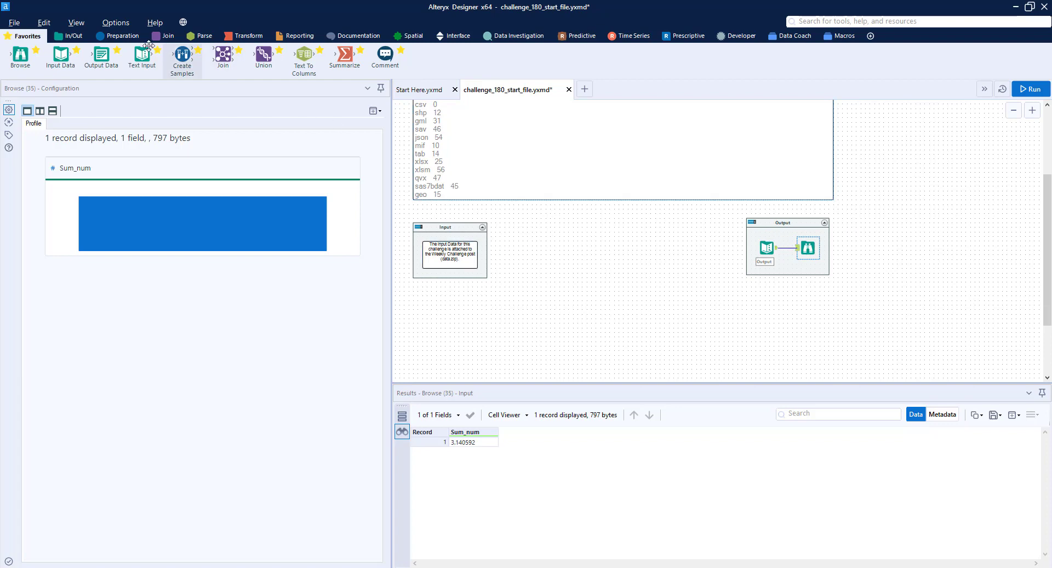
{"action": "left_click", "coordinate": [72, 36]}
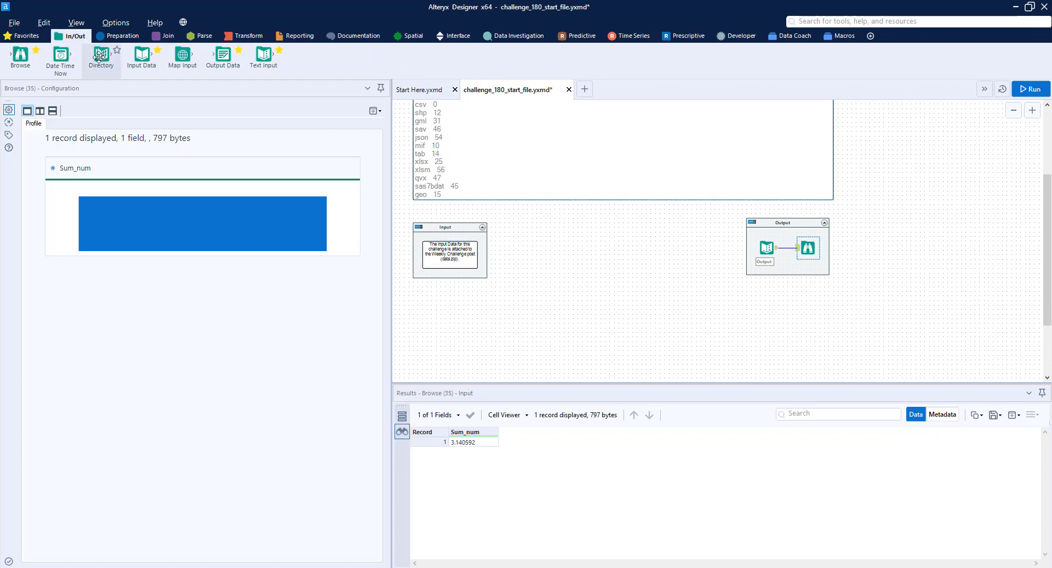
{"action": "left_click_drag", "start_coordinate": [101, 57], "coordinate": [470, 311]}
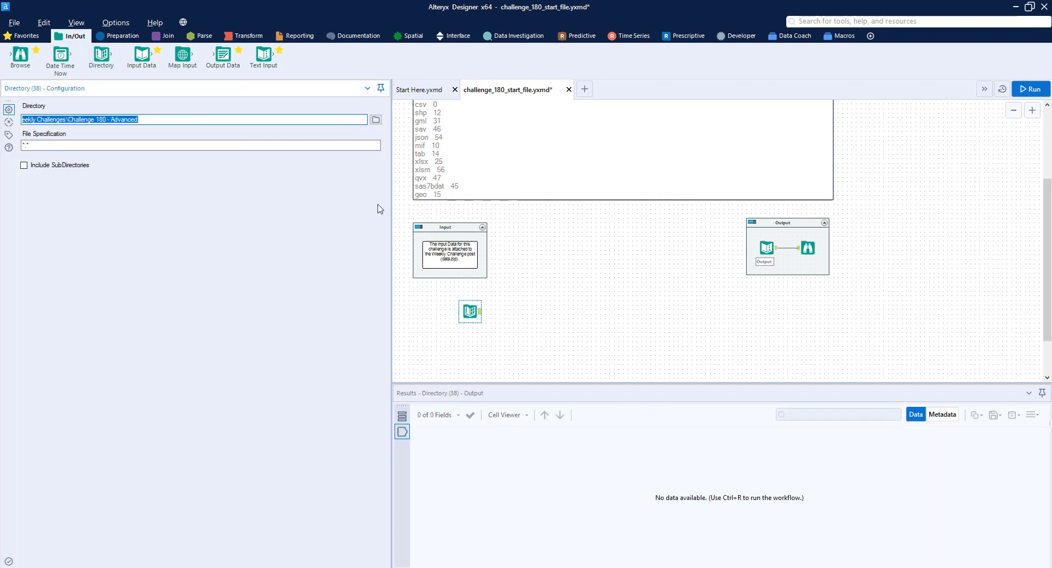
{"action": "left_click", "coordinate": [376, 120]}
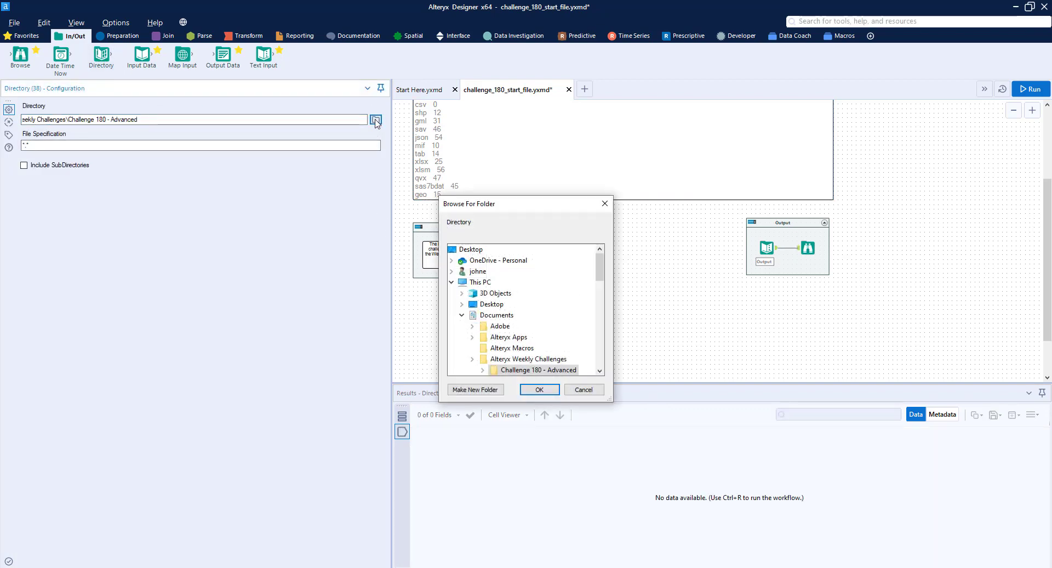
{"action": "scroll", "coordinate": [571, 323], "scroll_direction": "down", "scroll_amount": 3}
{"action": "scroll", "coordinate": [493, 307], "scroll_direction": "up", "scroll_amount": 1}
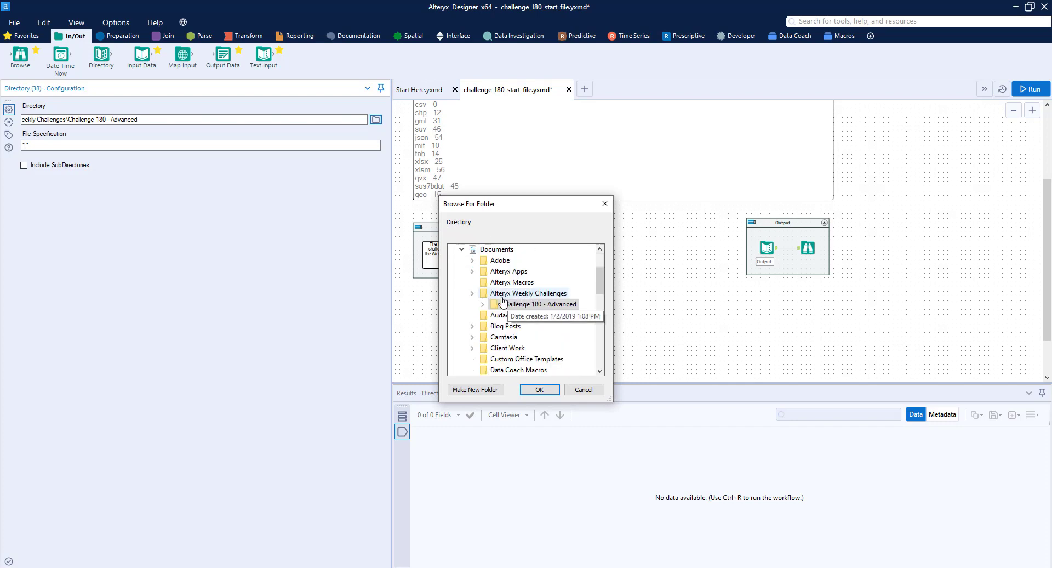
{"action": "left_click", "coordinate": [483, 305]}
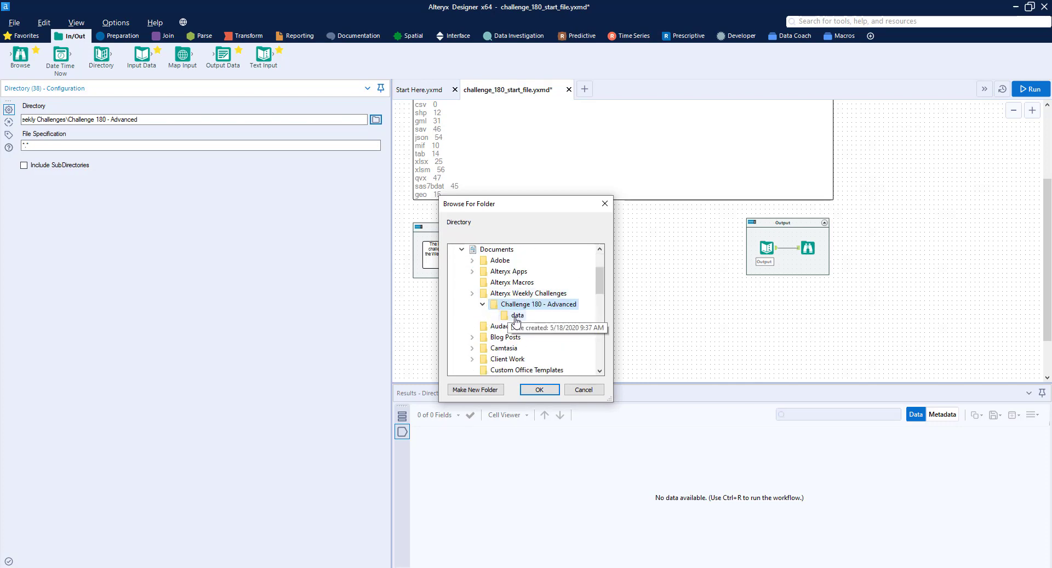
{"action": "left_click", "coordinate": [516, 317]}
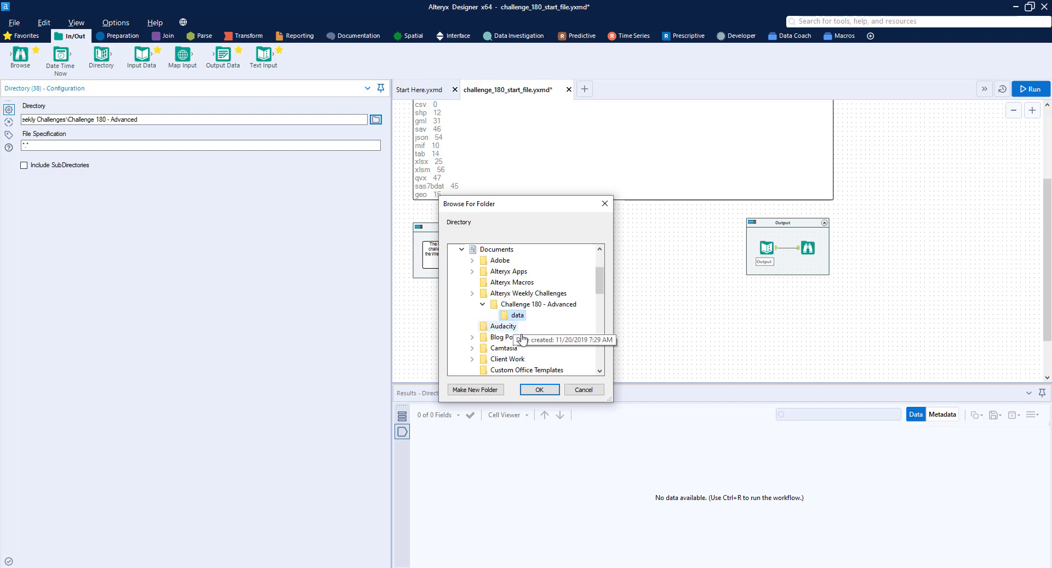
{"action": "left_click", "coordinate": [540, 390]}
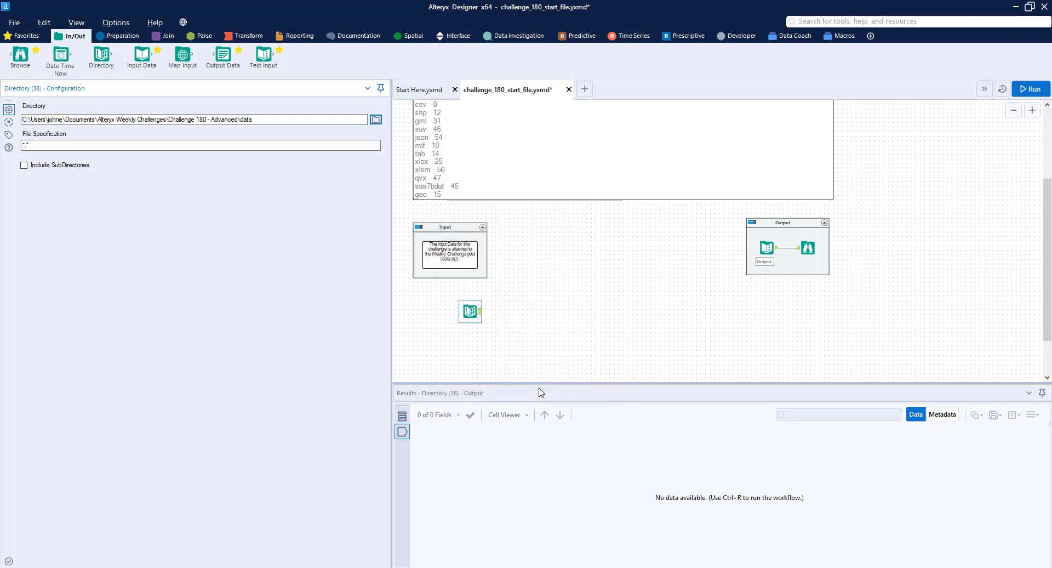
Connect a Browse tool to the Directory tool, leaving a wide gap between them, and run the workflow
{"action": "left_click_drag", "start_coordinate": [43, 75], "coordinate": [532, 311]}
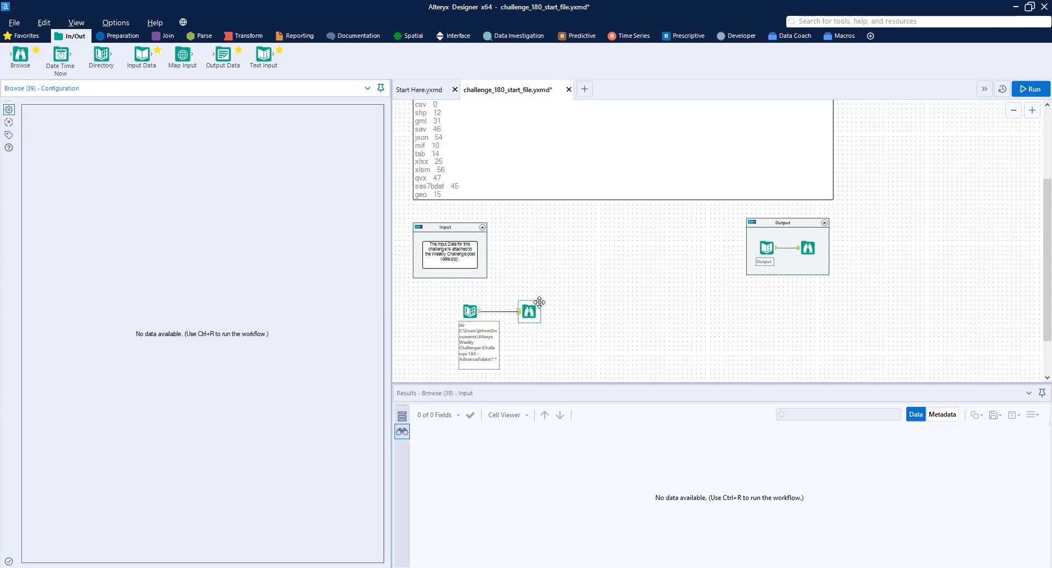
{"action": "key", "text": "ctrl+r"}
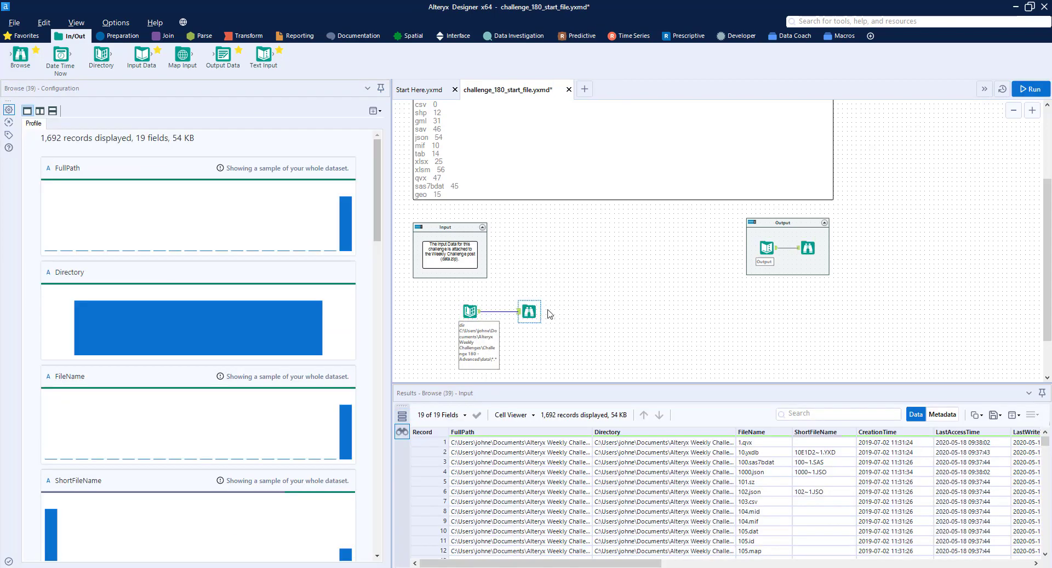
{"action": "left_click_drag", "start_coordinate": [530, 311], "coordinate": [570, 311]}
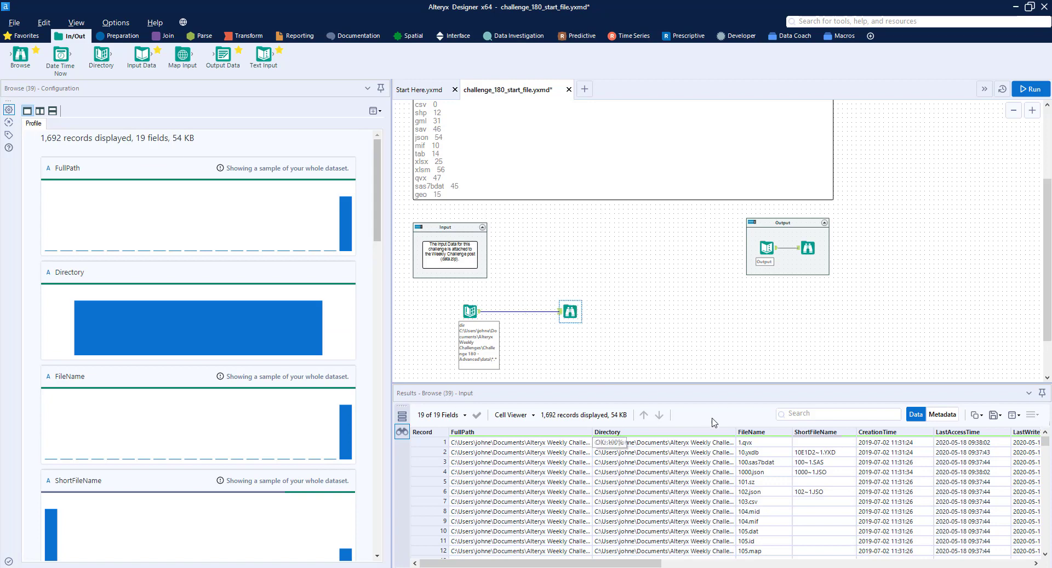
{"action": "left_click_drag", "start_coordinate": [658, 563], "coordinate": [541, 475]}
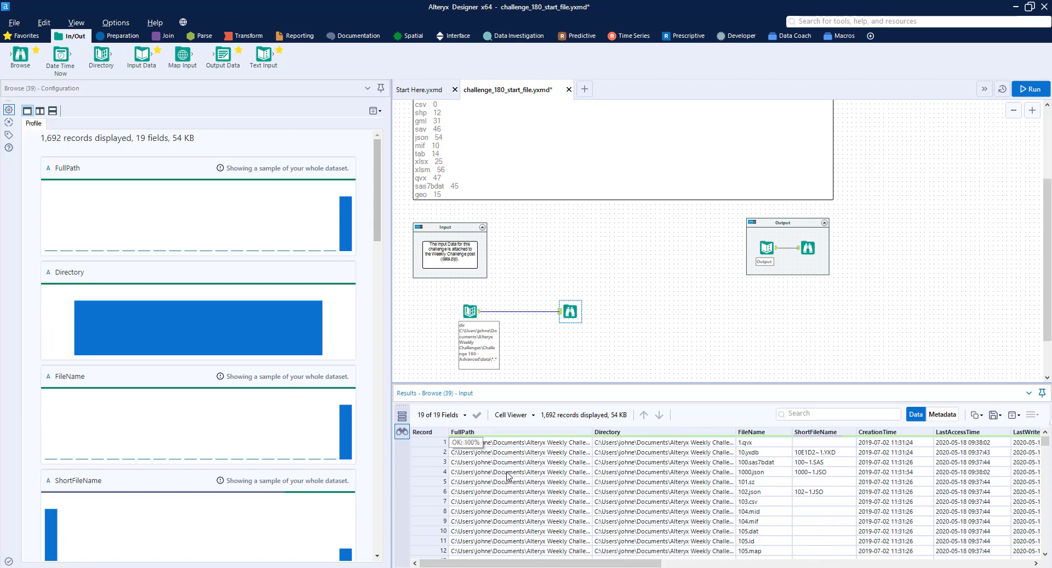
{"action": "left_click_drag", "start_coordinate": [572, 310], "coordinate": [643, 309]}
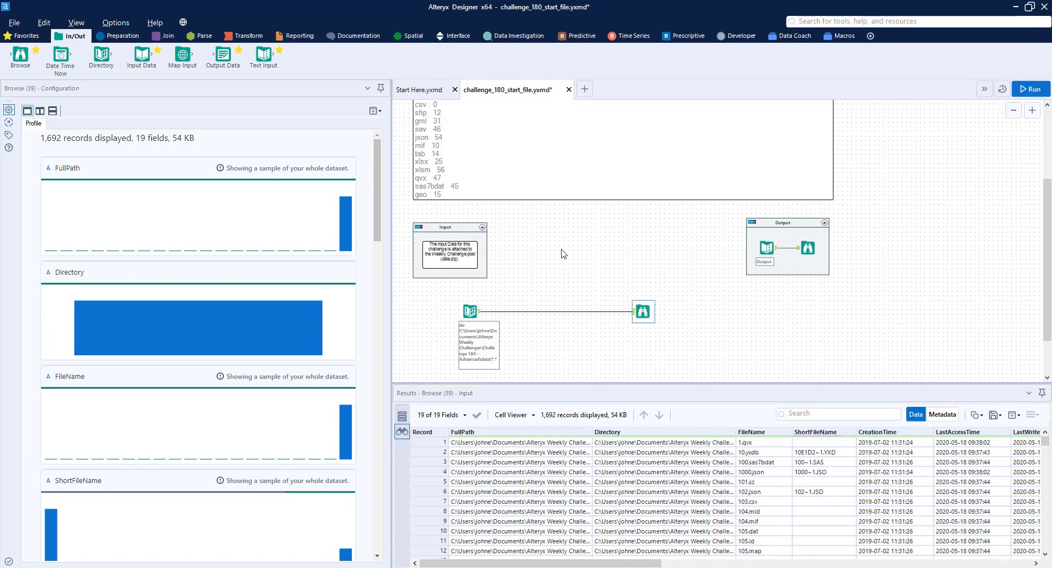
Review the suffix and FileFormat hint in the challenge description alongside the shapefile's files in the data folder
{"action": "scroll", "coordinate": [534, 233], "scroll_direction": "up", "scroll_amount": 2}
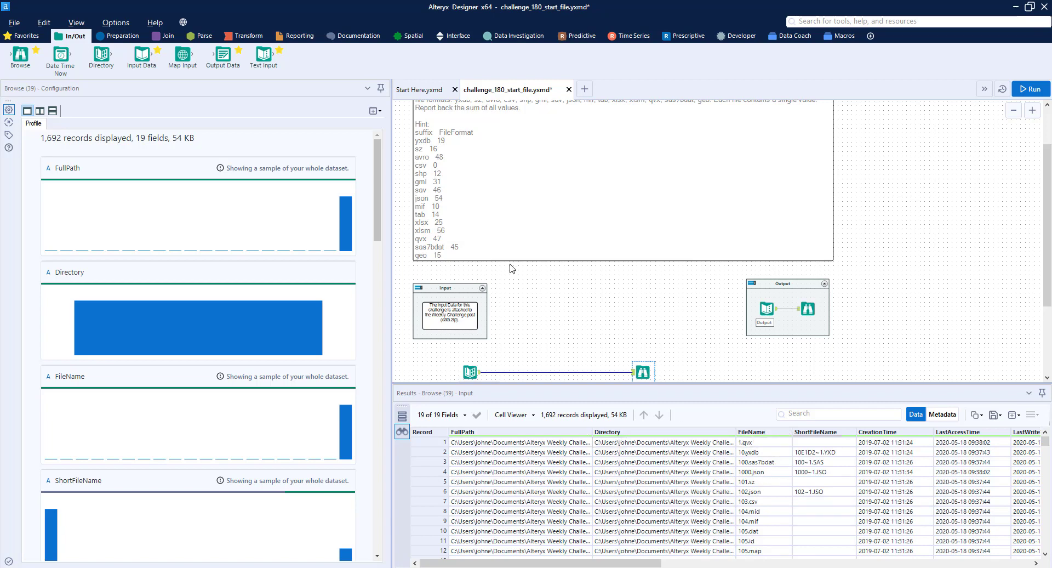
{"action": "scroll", "coordinate": [492, 220], "scroll_direction": "up", "scroll_amount": 1}
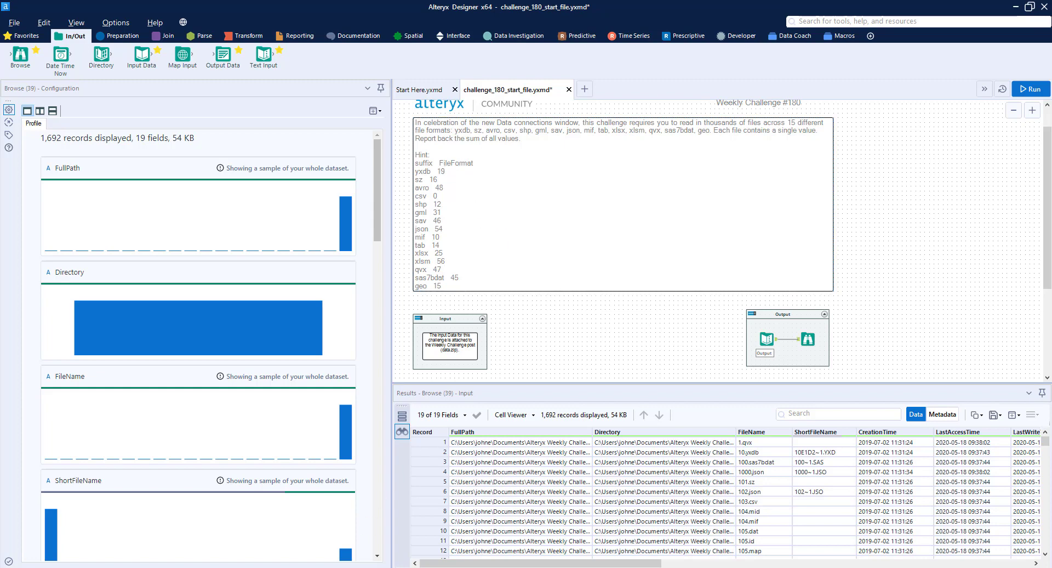
{"action": "left_click", "coordinate": [334, 545]}
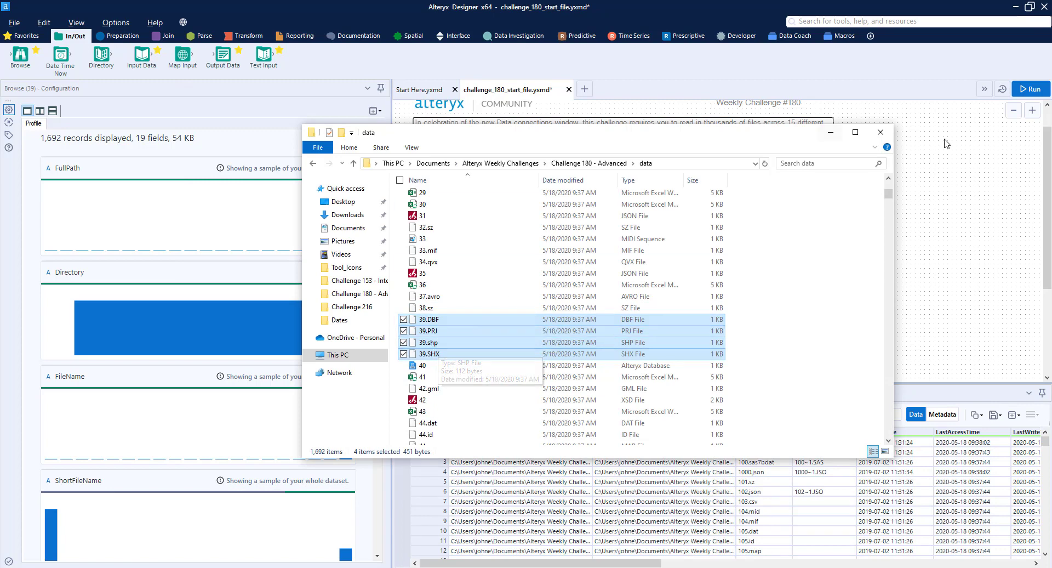
{"action": "left_click", "coordinate": [957, 172]}
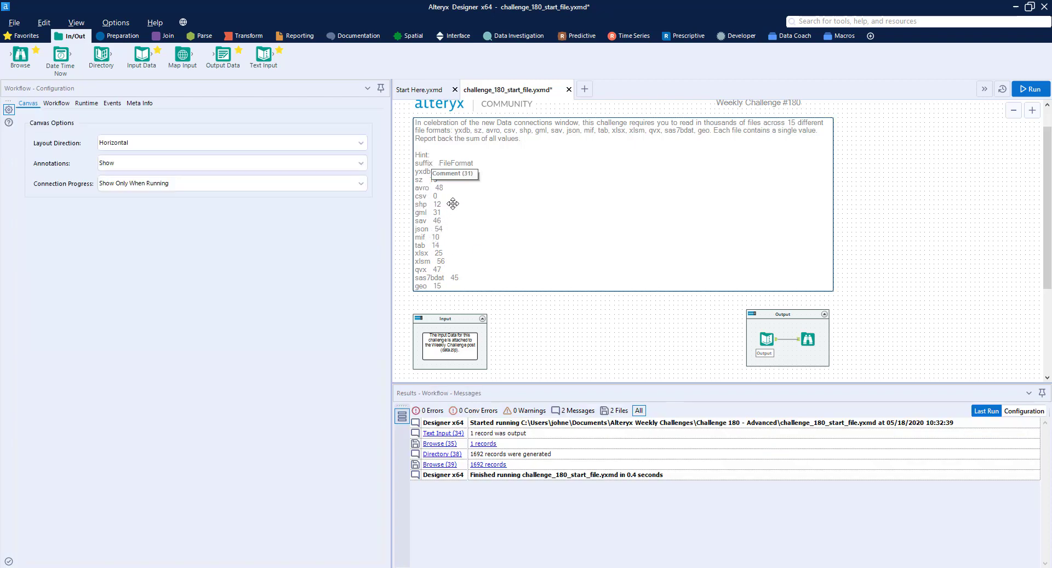
{"action": "scroll", "coordinate": [452, 202], "scroll_direction": "down", "scroll_amount": 3}
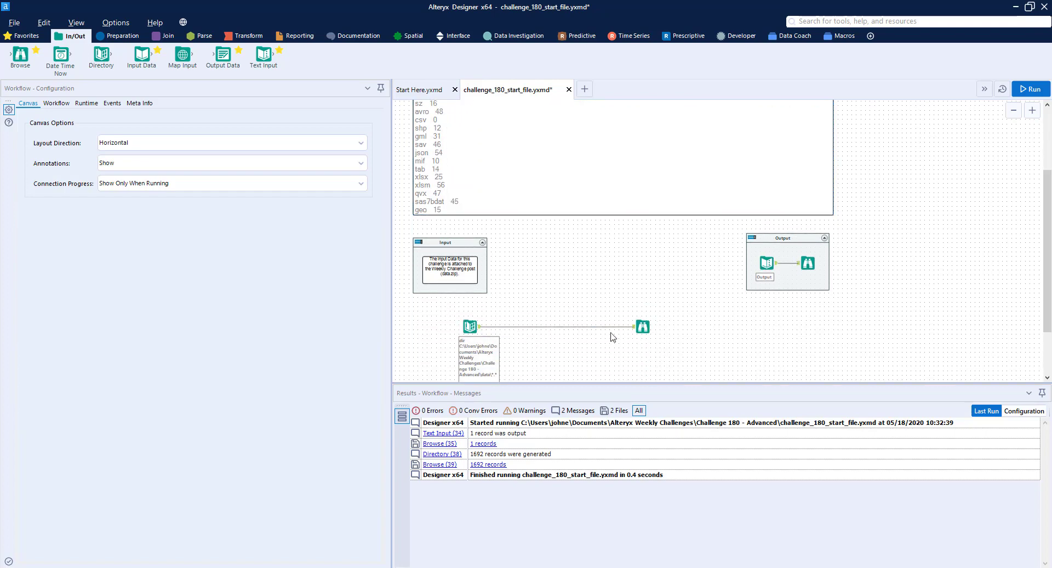
Insert a RegEx tool between the Directory and Browse tools, and set FileName as its column to parse
{"action": "left_click", "coordinate": [642, 327]}
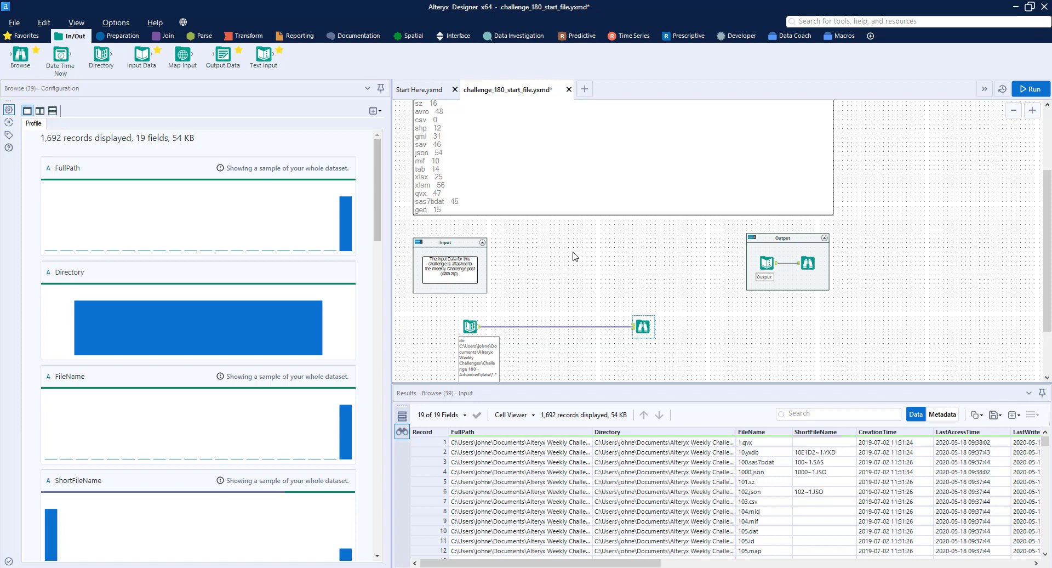
{"action": "left_click_drag", "start_coordinate": [643, 327], "coordinate": [670, 326]}
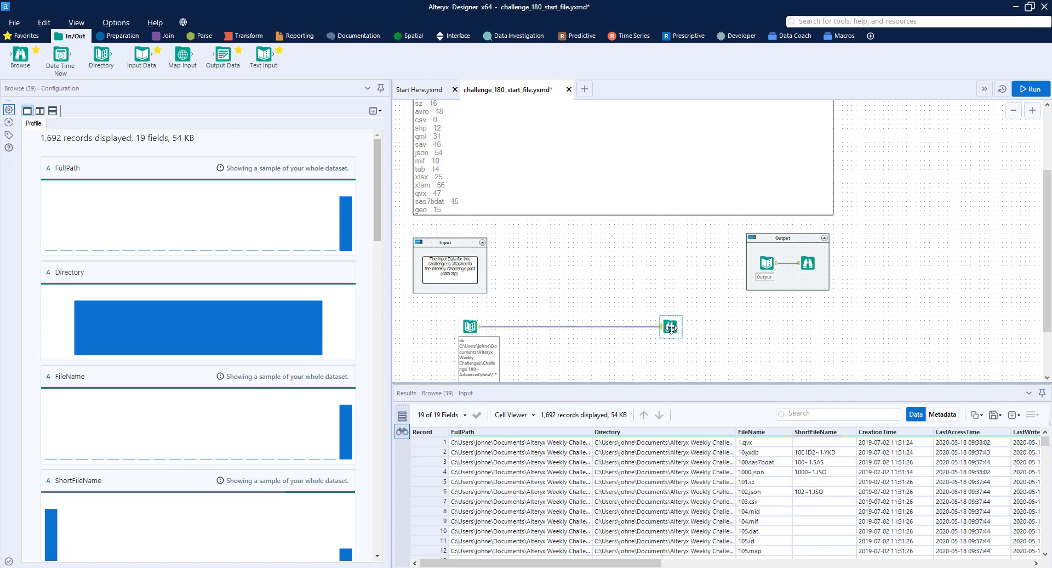
{"action": "left_click", "coordinate": [211, 36]}
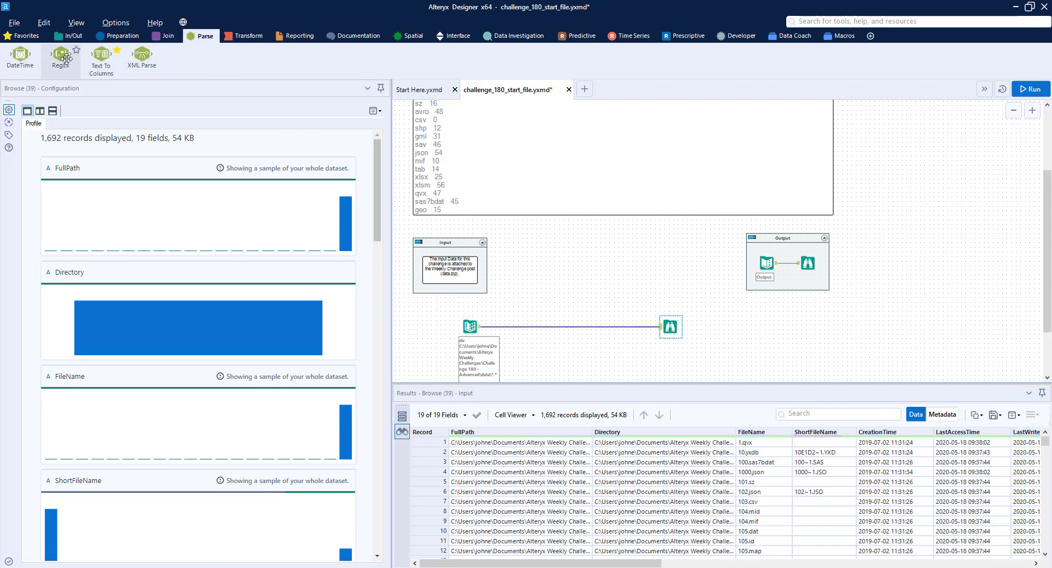
{"action": "left_click_drag", "start_coordinate": [63, 58], "coordinate": [527, 327]}
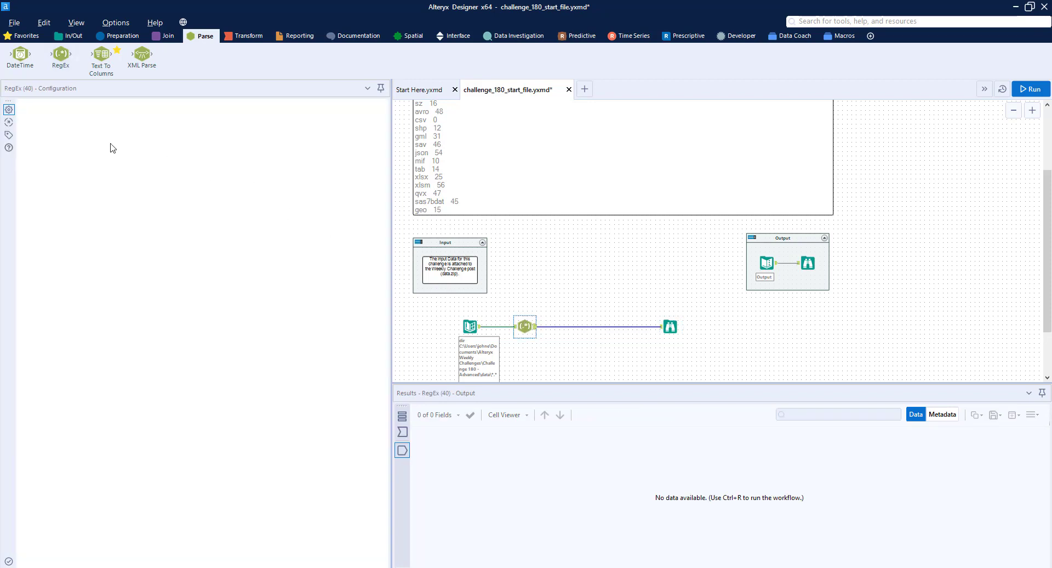
{"action": "left_click", "coordinate": [75, 157]}
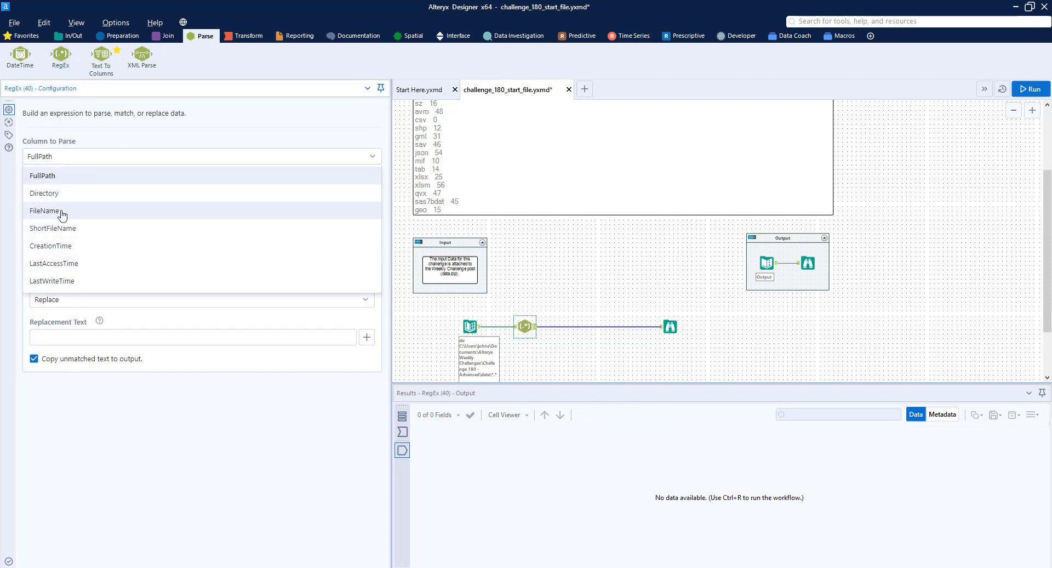
{"action": "left_click", "coordinate": [61, 214]}
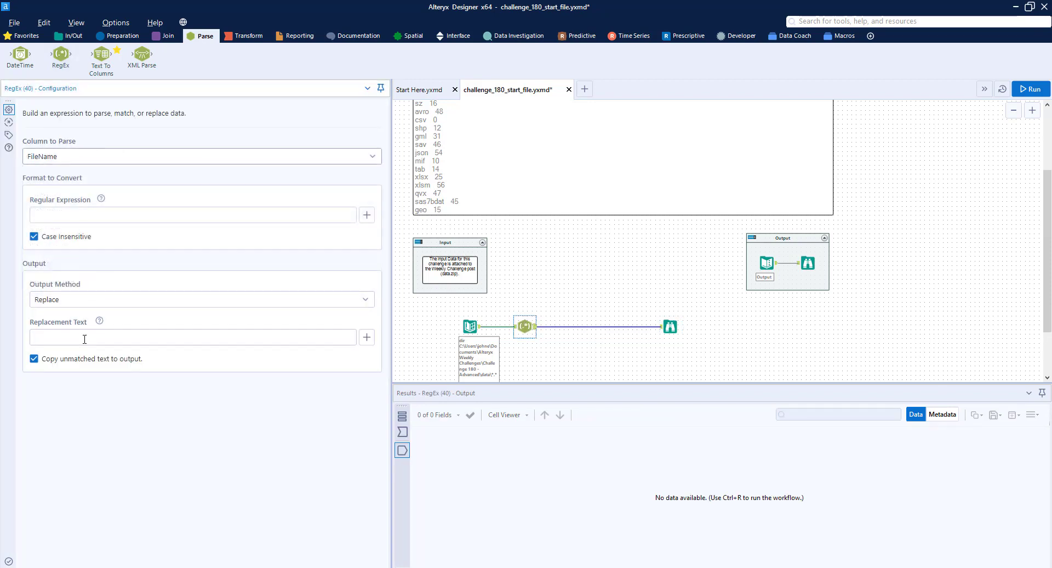
Set the RegEx output method to Parse and enter the regular expression (\d{1,})\.(\w{1,})
{"action": "left_click", "coordinate": [76, 302]}
{"action": "left_click", "coordinate": [65, 359]}
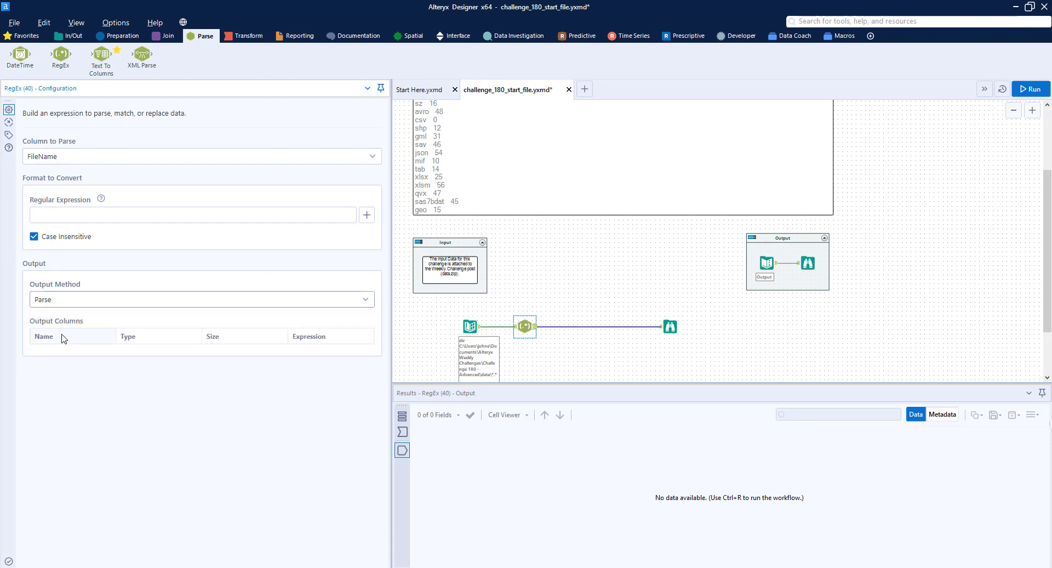
{"action": "left_click", "coordinate": [77, 215]}
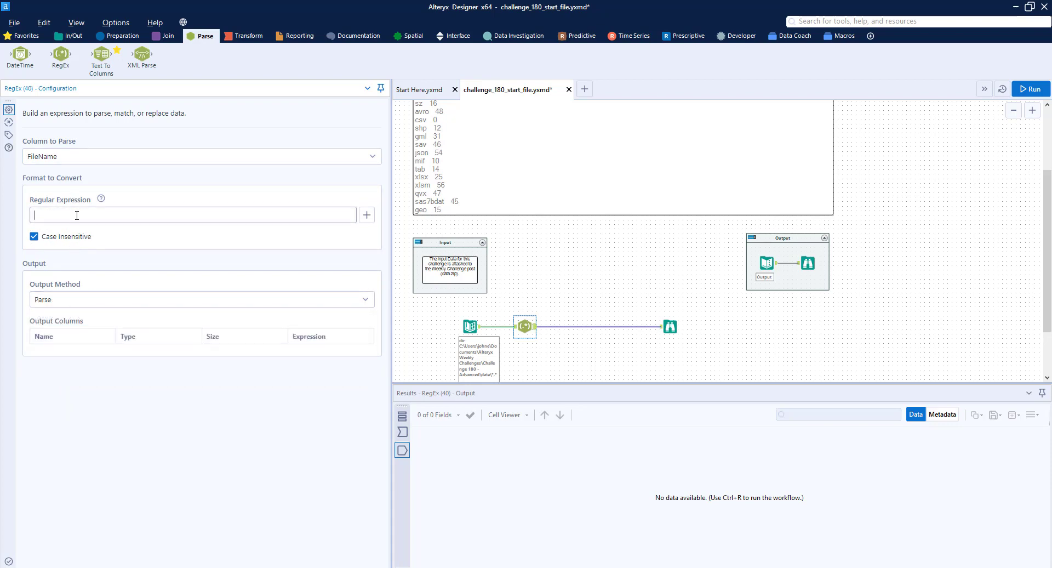
{"action": "type", "text": "("}
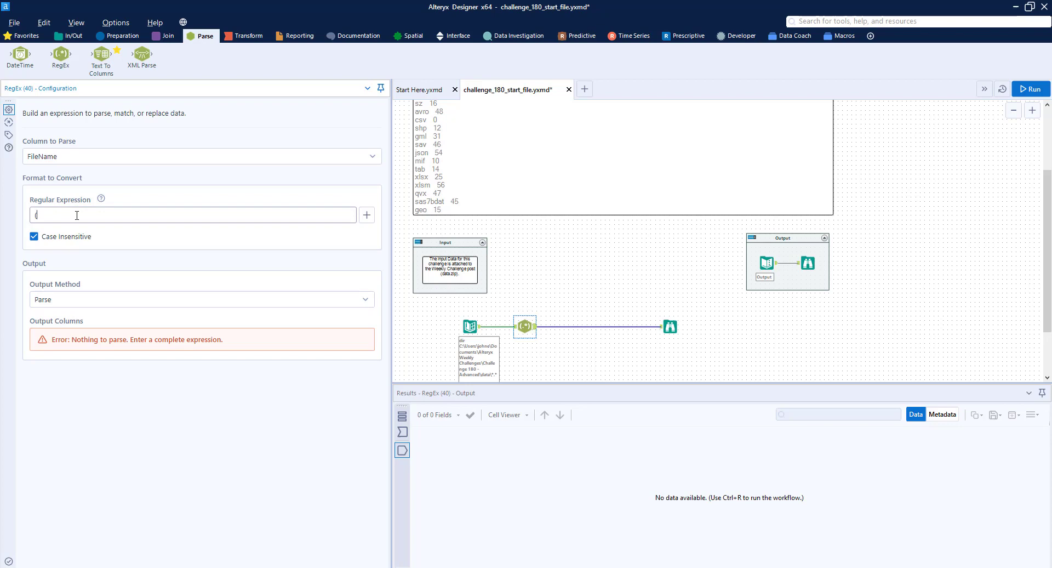
{"action": "left_click", "coordinate": [670, 327]}
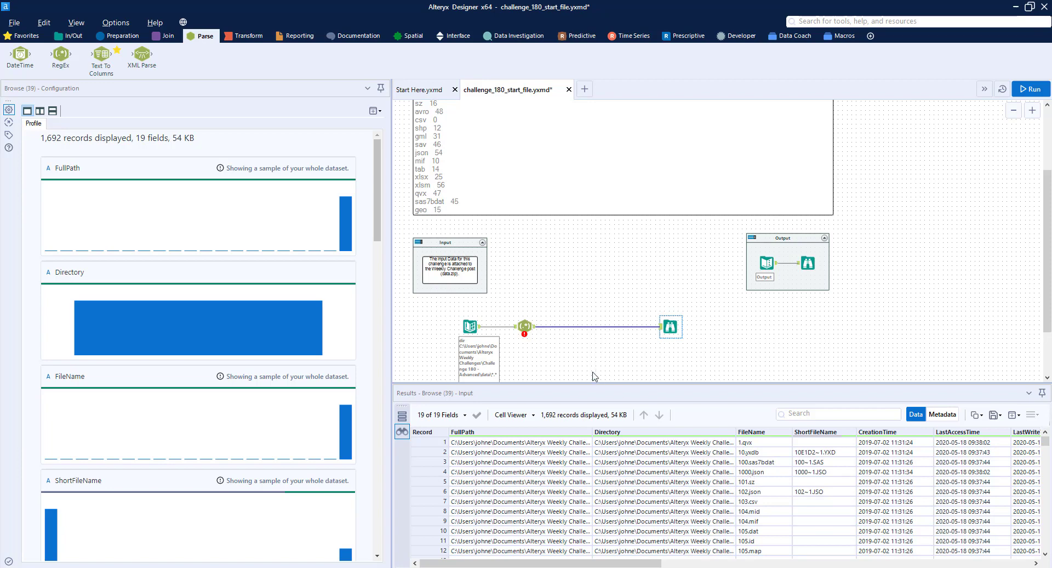
{"action": "left_click", "coordinate": [524, 326]}
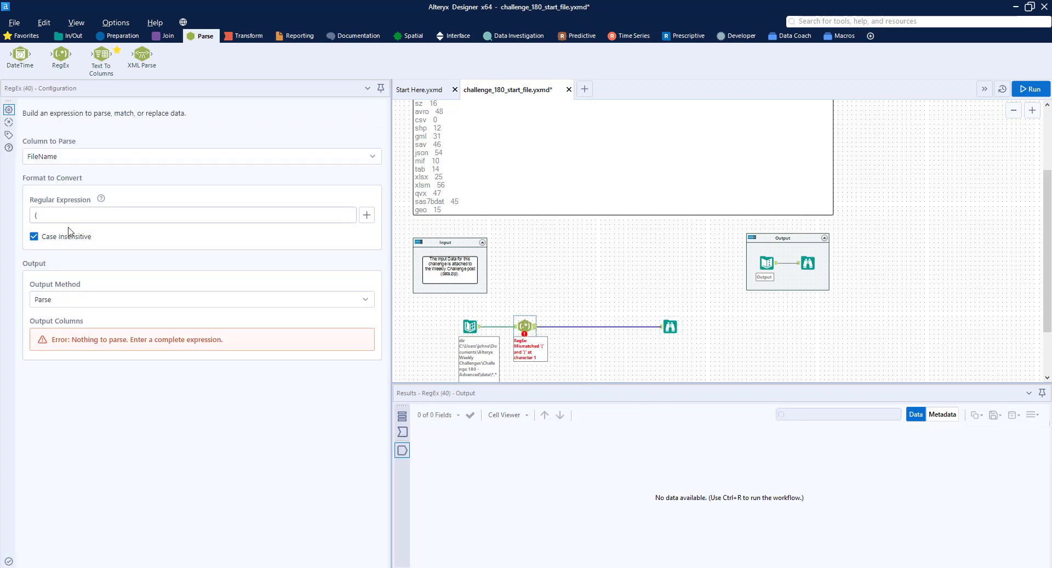
{"action": "left_click", "coordinate": [63, 219]}
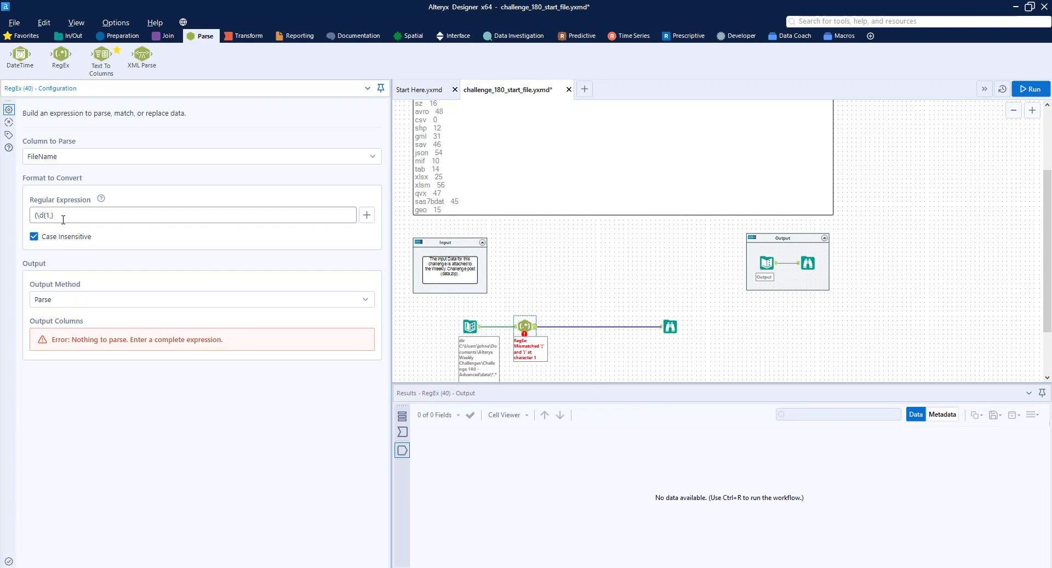
{"action": "type", "text": "\\d{1,})\\.(\\w"}
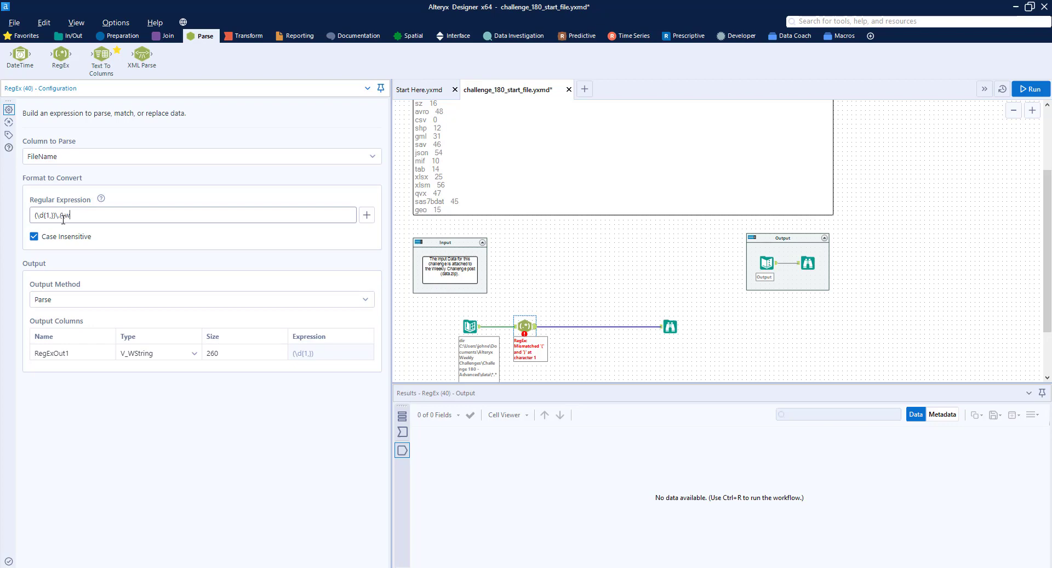
{"action": "type", "text": ")"}
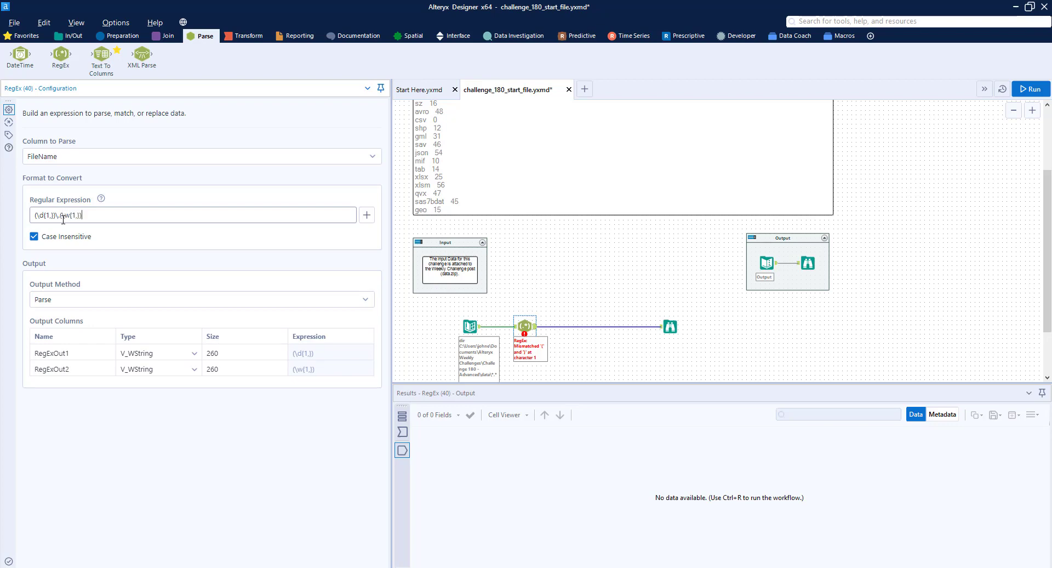
Name the two parsed output columns FileName and Extension
{"action": "left_click", "coordinate": [84, 351]}
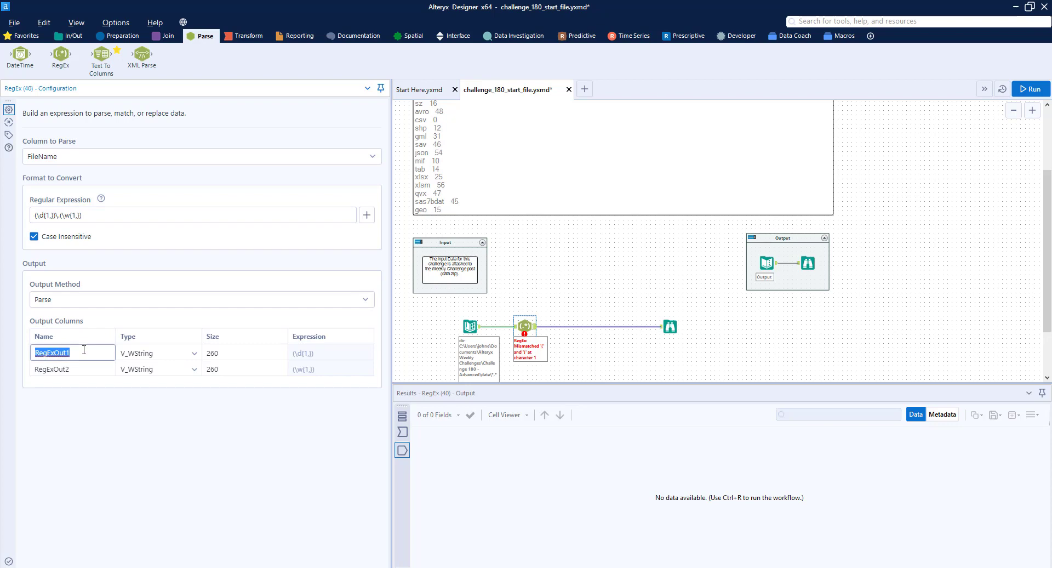
{"action": "type", "text": "Fu"}
{"action": "left_click", "coordinate": [88, 368]}
{"action": "type", "text": "Ext"}
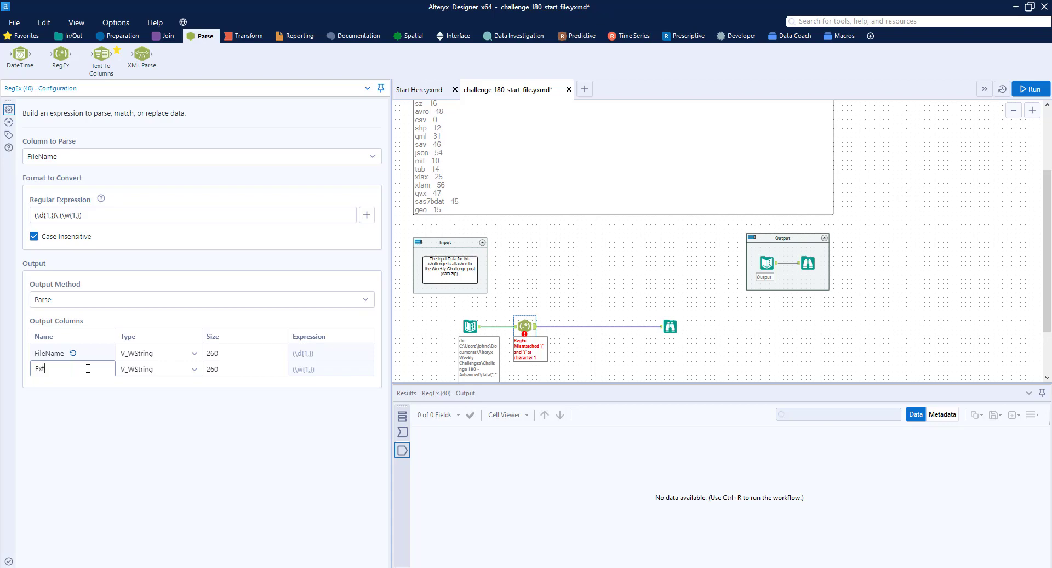
Run the workflow and check the parsed file name and extension columns in the Browse tool's results
{"action": "left_click", "coordinate": [560, 311]}
{"action": "key", "text": "ctrl+r"}
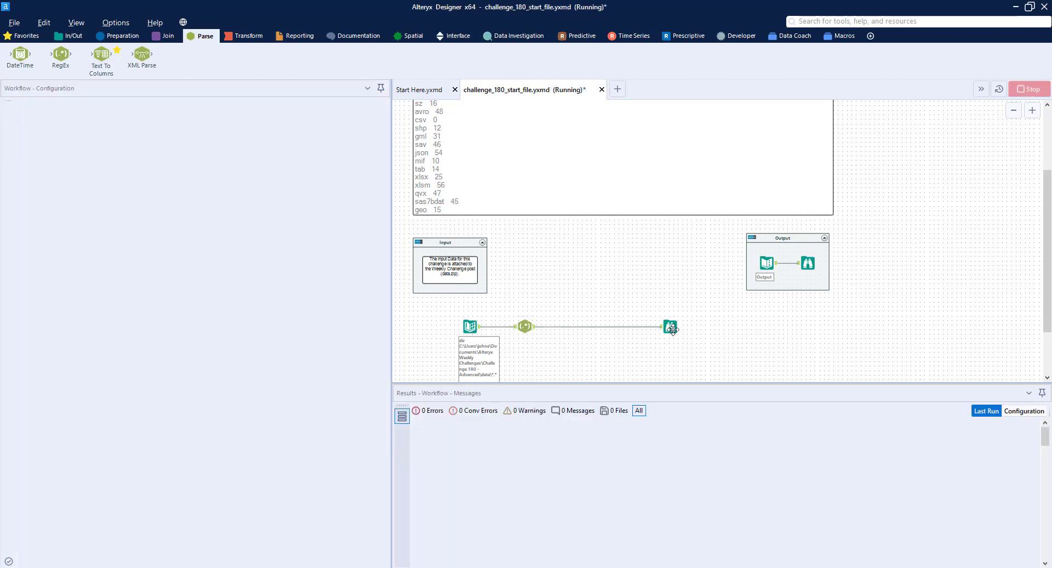
{"action": "left_click", "coordinate": [669, 324]}
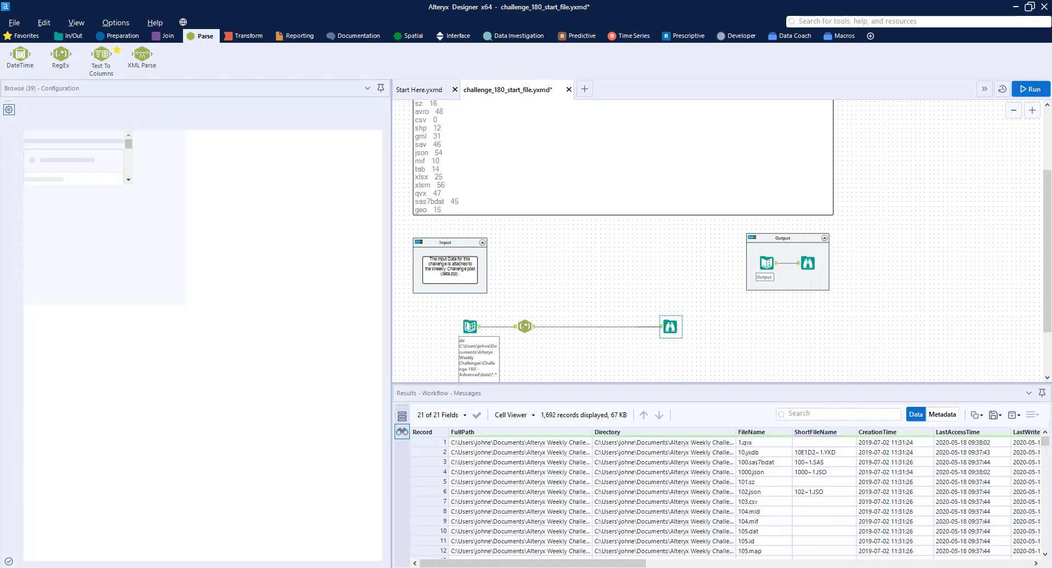
{"action": "scroll", "coordinate": [1018, 538], "scroll_direction": "right", "scroll_amount": 10}
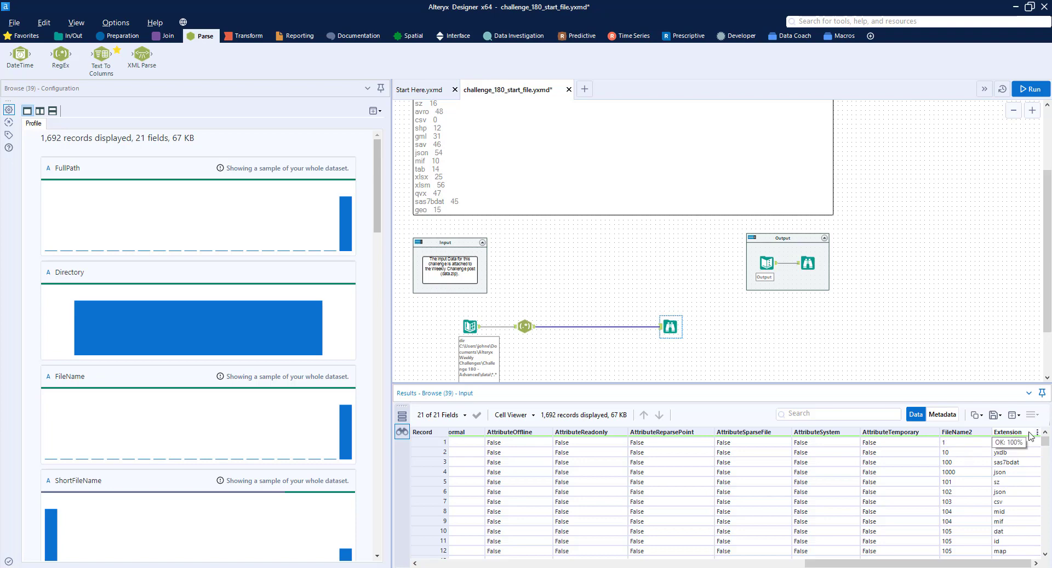
{"action": "scroll", "coordinate": [1025, 506], "scroll_direction": "down", "scroll_amount": 3}
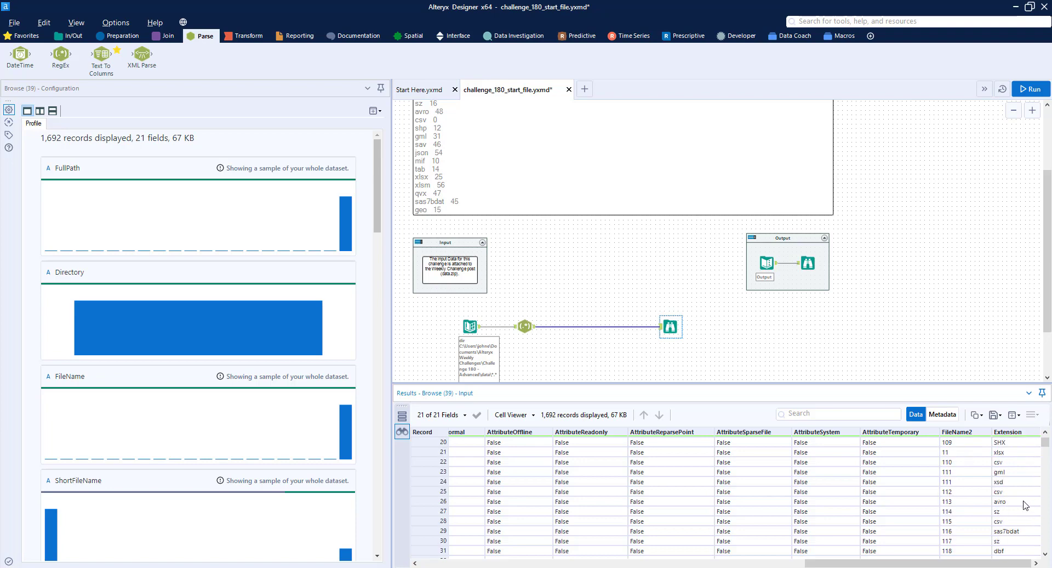
{"action": "scroll", "coordinate": [1022, 499], "scroll_direction": "up", "scroll_amount": 3}
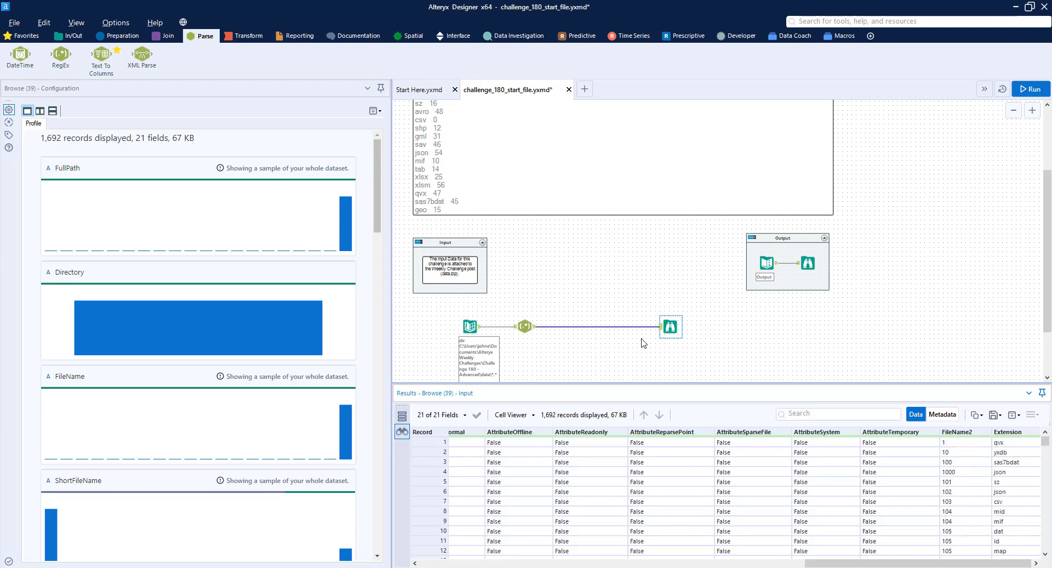
Add a Text Input tool below the RegEx tool and paste in the suffix and FileFormat list copied from the challenge description
{"action": "scroll", "coordinate": [661, 317], "scroll_direction": "down", "scroll_amount": 1}
{"action": "left_click_drag", "start_coordinate": [102, 56], "coordinate": [525, 329]}
{"action": "scroll", "coordinate": [512, 207], "scroll_direction": "up", "scroll_amount": 4}
{"action": "left_click", "coordinate": [475, 190]}
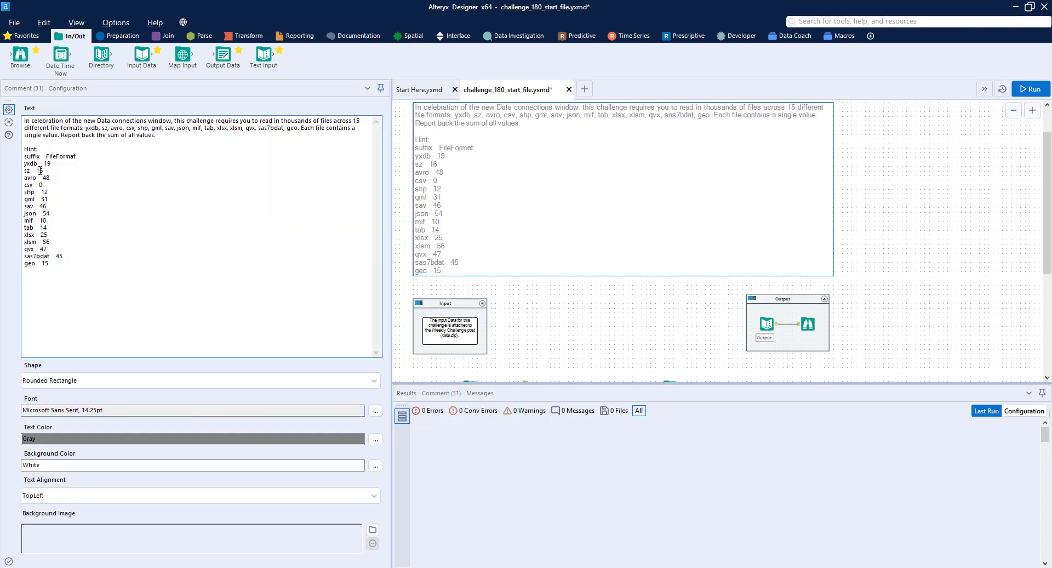
{"action": "mouse_move", "coordinate": [24, 156]}
{"action": "left_mouse_down"}
{"action": "mouse_move", "coordinate": [72, 178]}
{"action": "mouse_move", "coordinate": [67, 261]}
{"action": "mouse_move", "coordinate": [22, 158]}
{"action": "left_mouse_up"}
{"action": "key", "text": "ctrl+c"}
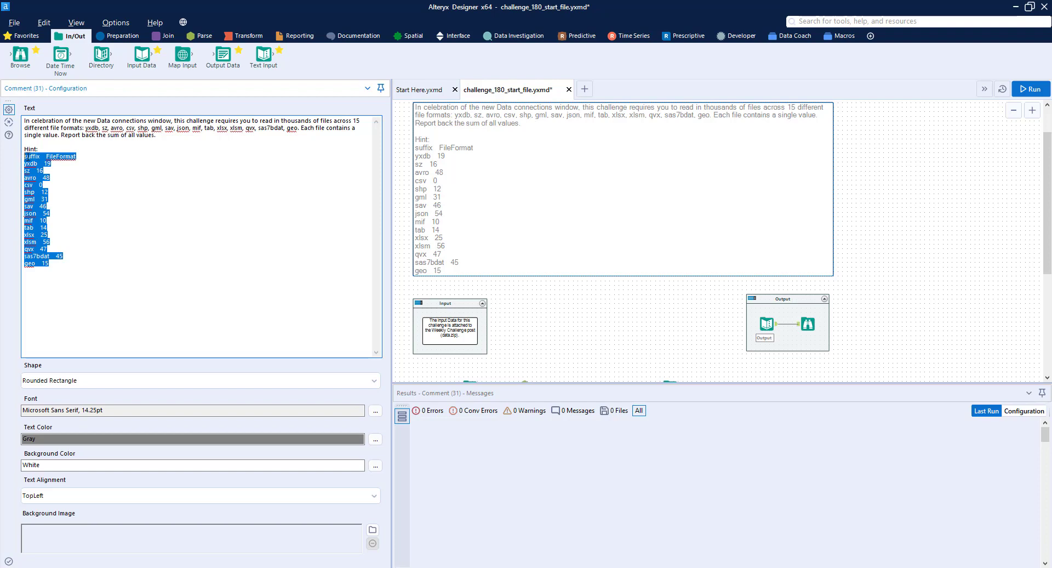
{"action": "scroll", "coordinate": [714, 268], "scroll_direction": "down", "scroll_amount": 4}
{"action": "scroll", "coordinate": [674, 325], "scroll_direction": "down", "scroll_amount": 5}
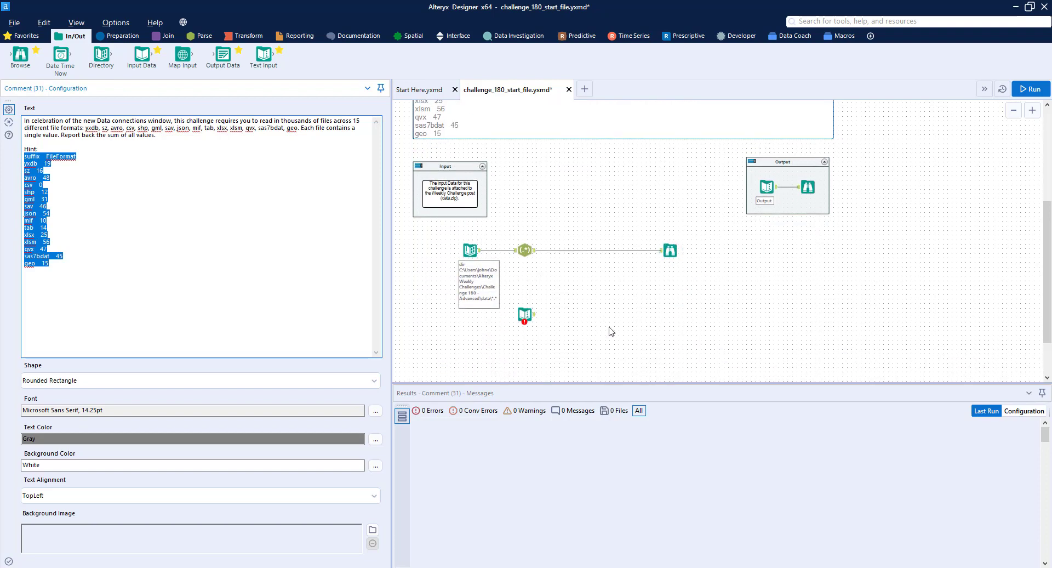
{"action": "left_click", "coordinate": [524, 314]}
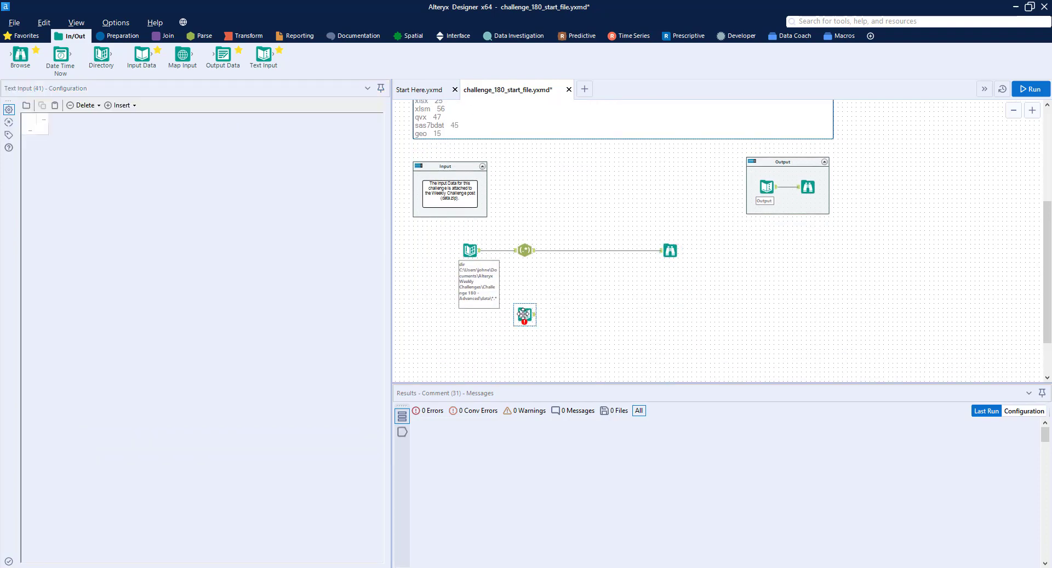
{"action": "left_click", "coordinate": [55, 105]}
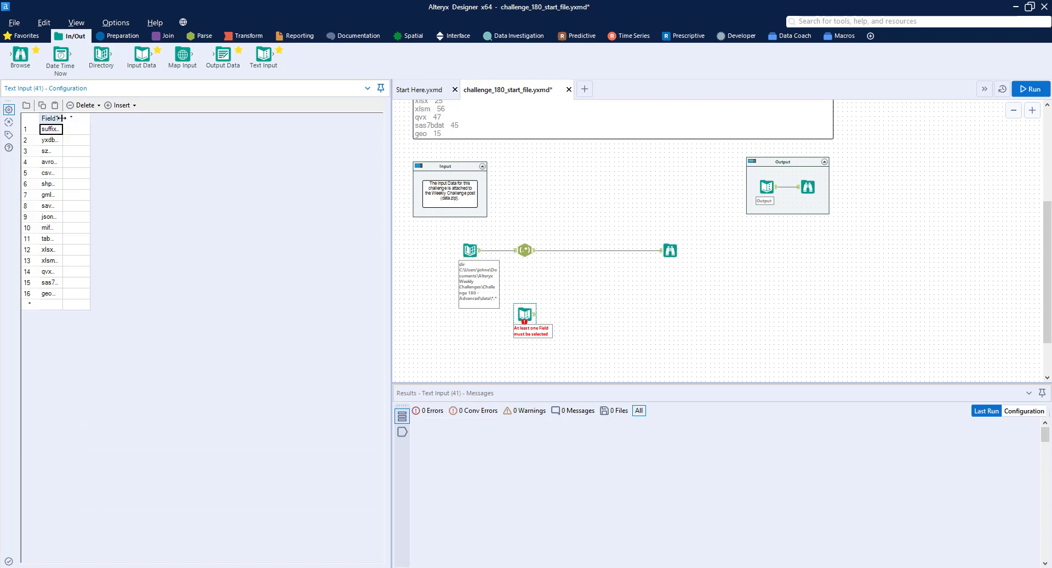
Fill the Text Input's second column downward with FileFormat, 19, 16, 48, 0, 12, 31, 46, 54, 10, 14, 25, 56, 47, 45 and 15
{"action": "double_click", "coordinate": [62, 118]}
{"action": "left_click", "coordinate": [144, 130]}
{"action": "type", "text": "f"}
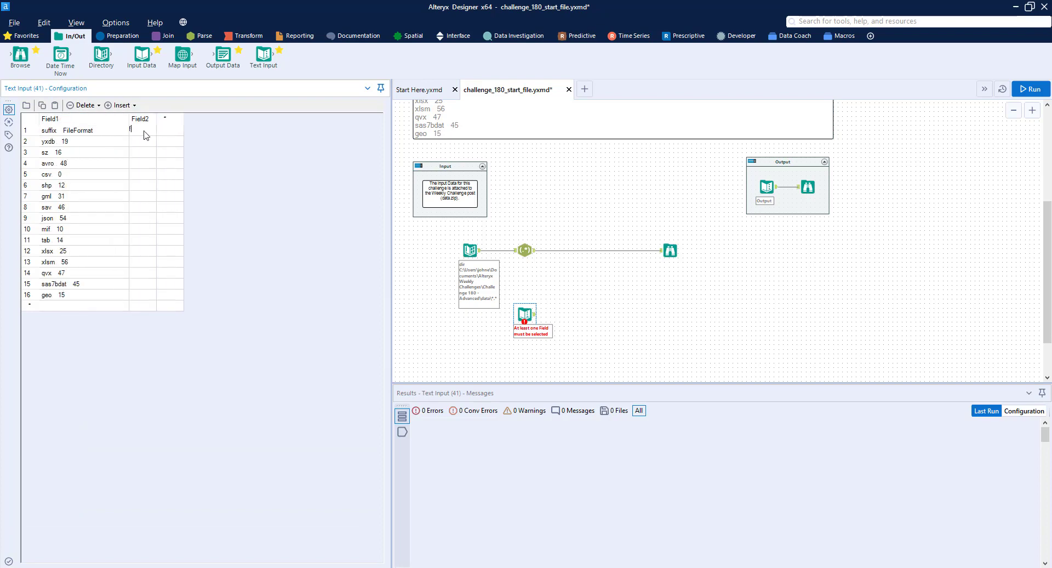
{"action": "type", "text": "ileFormat"}
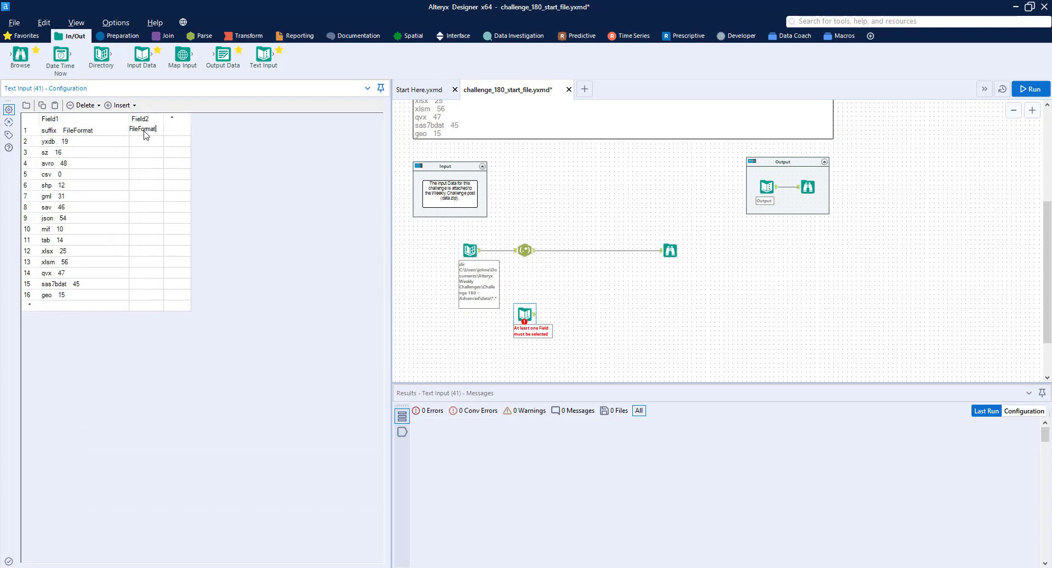
{"action": "key", "text": "Return"}
{"action": "type", "text": "19"}
{"action": "key", "text": "Return"}
{"action": "type", "text": "16"}
{"action": "key", "text": "Return"}
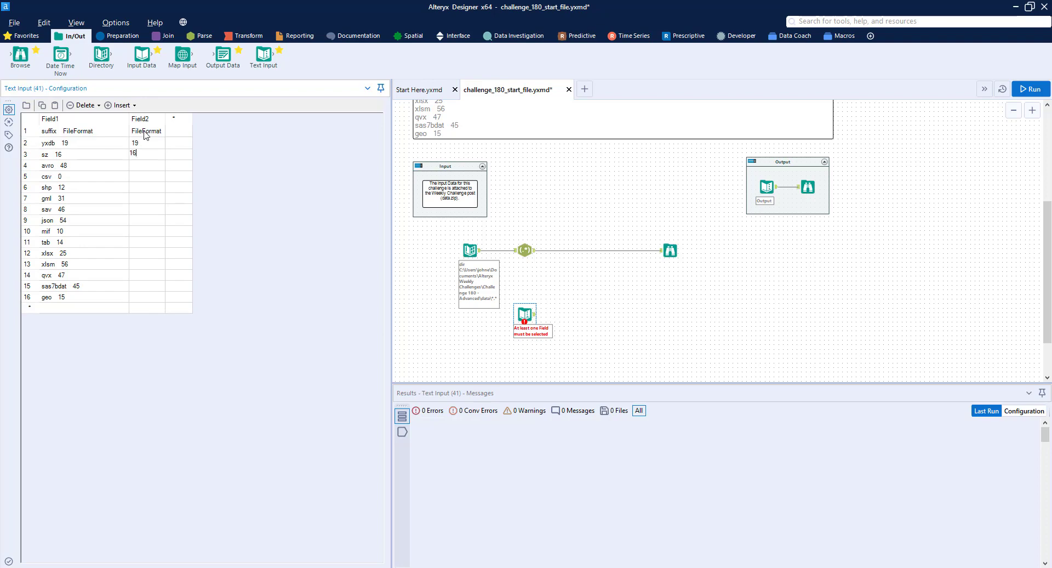
{"action": "type", "text": "48"}
{"action": "key", "text": "Return"}
{"action": "type", "text": "0"}
{"action": "key", "text": "Return"}
{"action": "type", "text": "12"}
{"action": "key", "text": "Return"}
{"action": "type", "text": "31"}
{"action": "key", "text": "Return"}
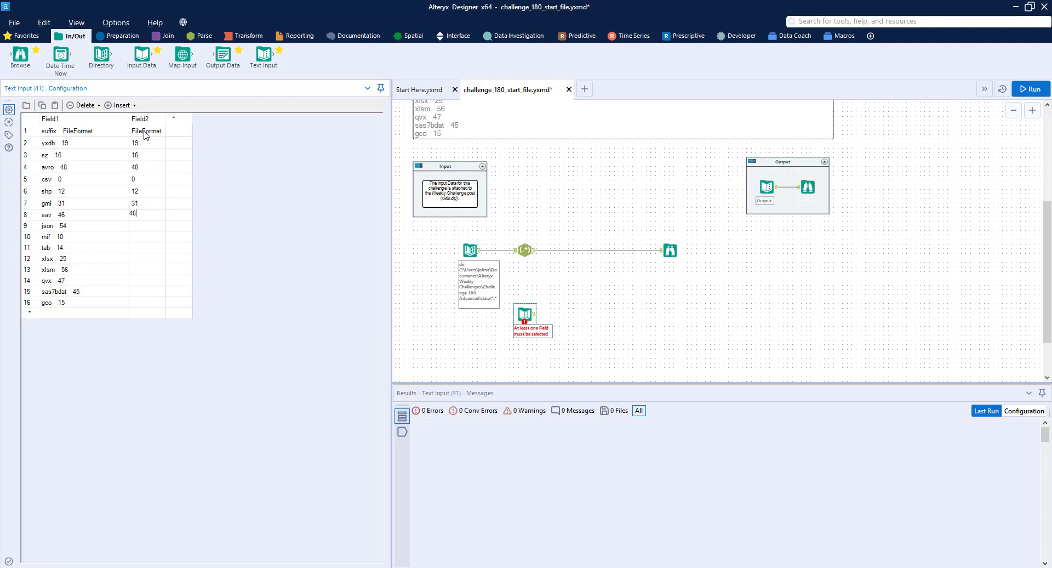
{"action": "type", "text": "46"}
{"action": "key", "text": "Return"}
{"action": "type", "text": "54"}
{"action": "key", "text": "Return"}
{"action": "type", "text": "10"}
{"action": "key", "text": "Return"}
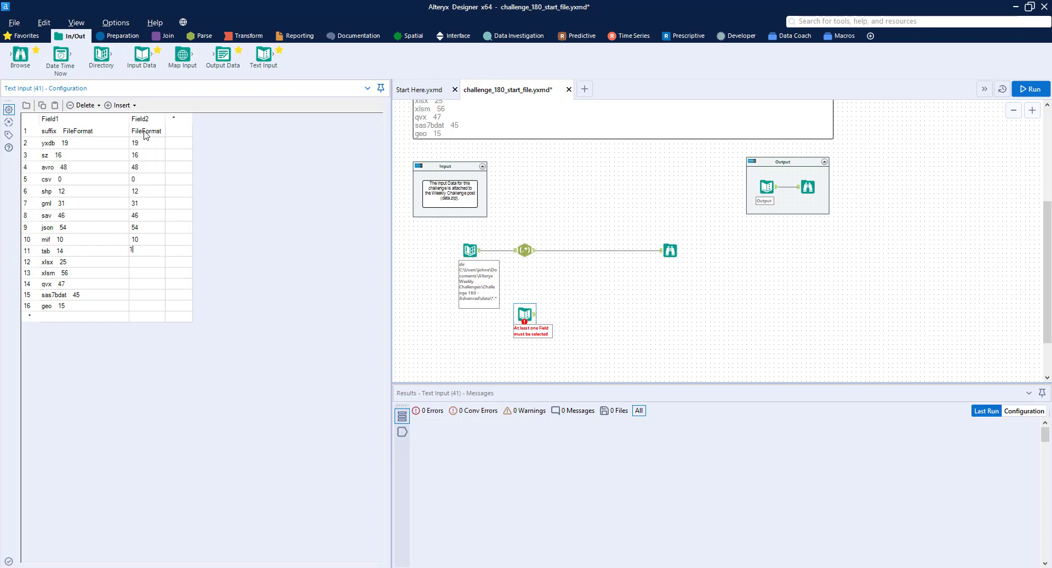
{"action": "type", "text": "14"}
{"action": "key", "text": "Return"}
{"action": "type", "text": "25"}
{"action": "key", "text": "Return"}
{"action": "type", "text": "56"}
{"action": "key", "text": "Return"}
{"action": "type", "text": "47"}
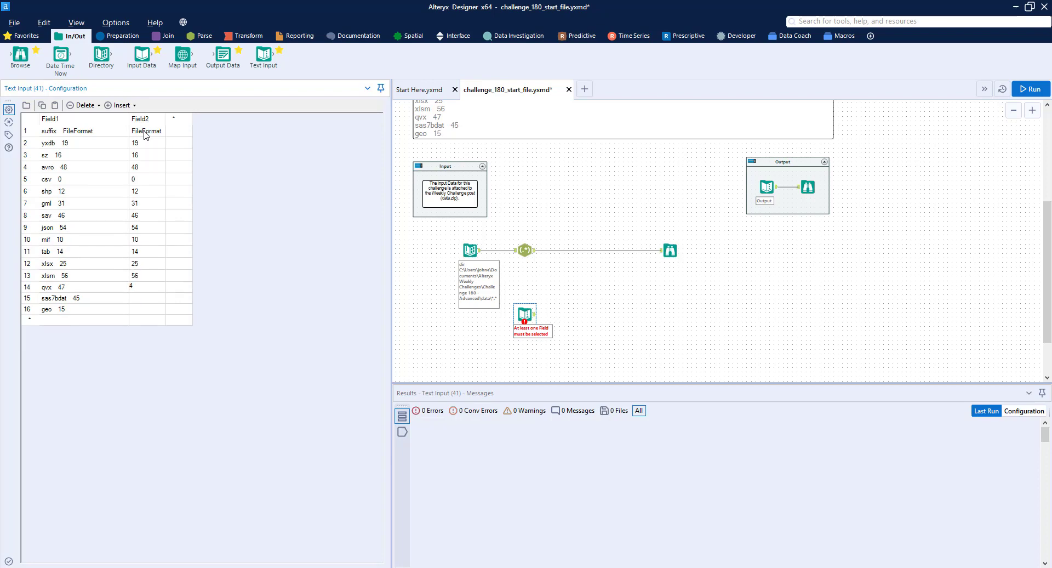
{"action": "key", "text": "Return"}
{"action": "type", "text": "45"}
{"action": "key", "text": "Return"}
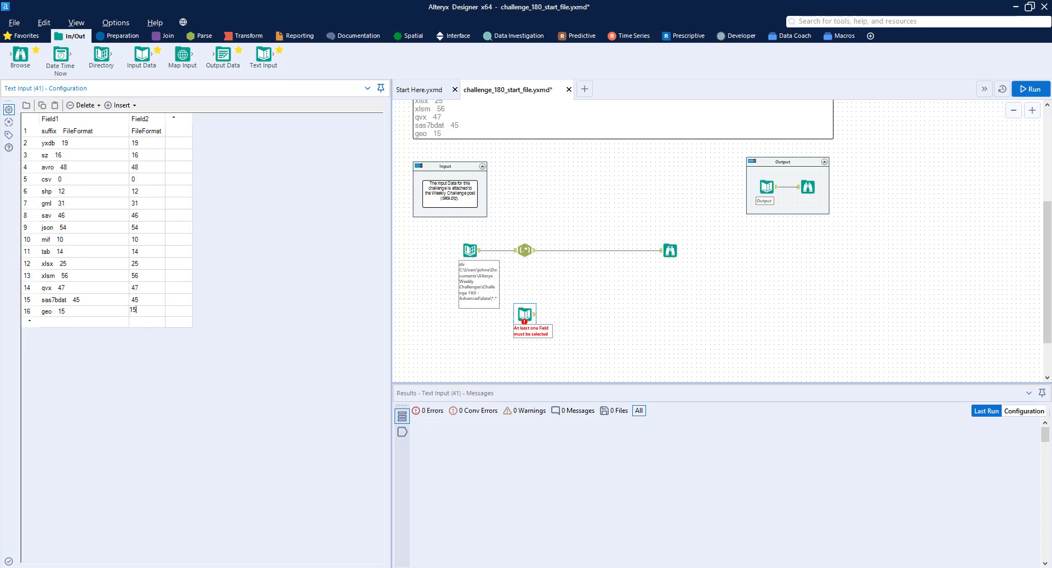
{"action": "type", "text": "15"}
Remove the FileFormat label and the format numbers from every row of the Text Input's first column, leaving only the suffixes
{"action": "left_click", "coordinate": [106, 134]}
{"action": "left_click", "coordinate": [96, 141]}
{"action": "key", "text": "BackSpace"}
{"action": "key", "text": "BackSpace"}
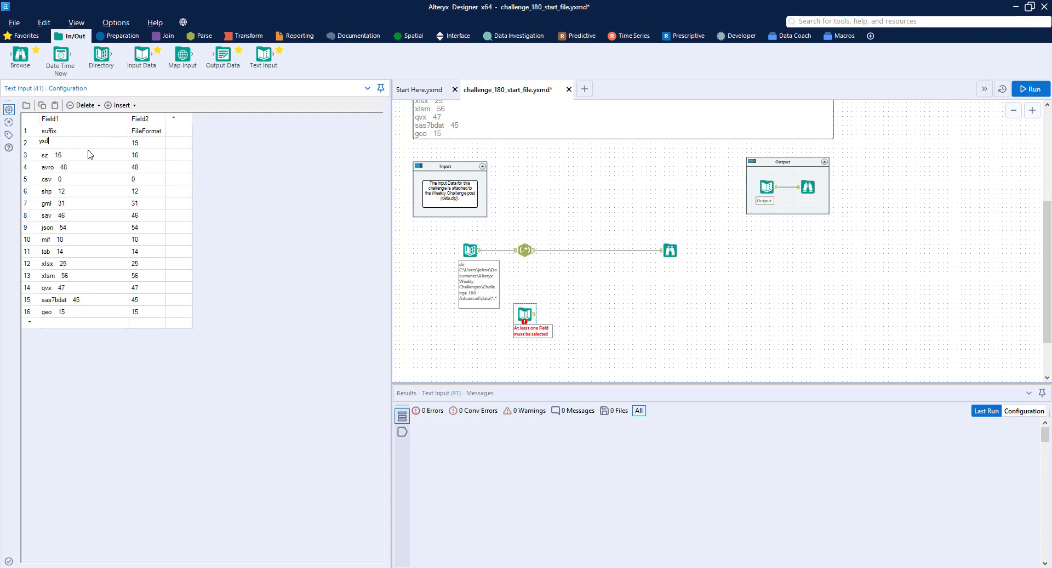
{"action": "left_click", "coordinate": [86, 156]}
{"action": "left_click", "coordinate": [79, 168]}
{"action": "left_click", "coordinate": [77, 179]}
{"action": "left_click", "coordinate": [80, 191]}
{"action": "left_click", "coordinate": [78, 203]}
{"action": "key", "text": "BackSpace"}
{"action": "left_click", "coordinate": [81, 215]}
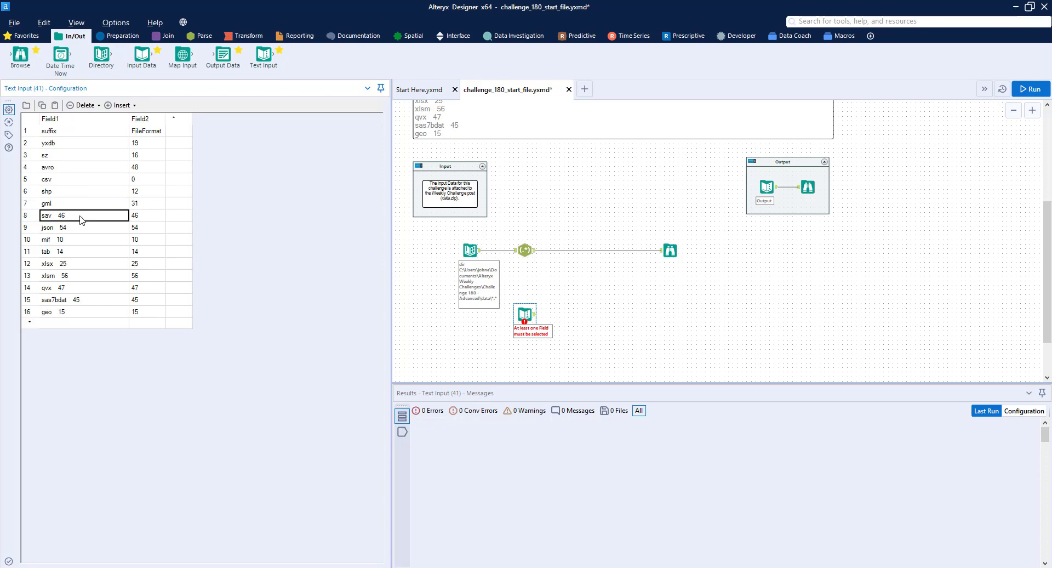
{"action": "left_click", "coordinate": [83, 226]}
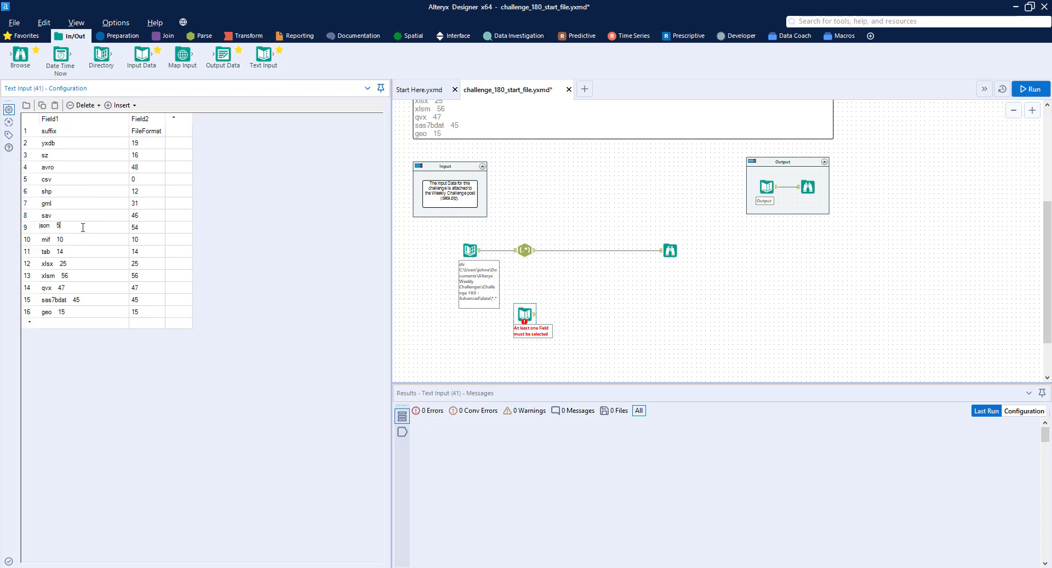
{"action": "left_click", "coordinate": [76, 240]}
{"action": "key", "text": "BackSpace"}
{"action": "left_click", "coordinate": [74, 251]}
{"action": "left_click", "coordinate": [78, 262]}
{"action": "left_click", "coordinate": [83, 276]}
{"action": "key", "text": "BackSpace"}
{"action": "left_click", "coordinate": [81, 288]}
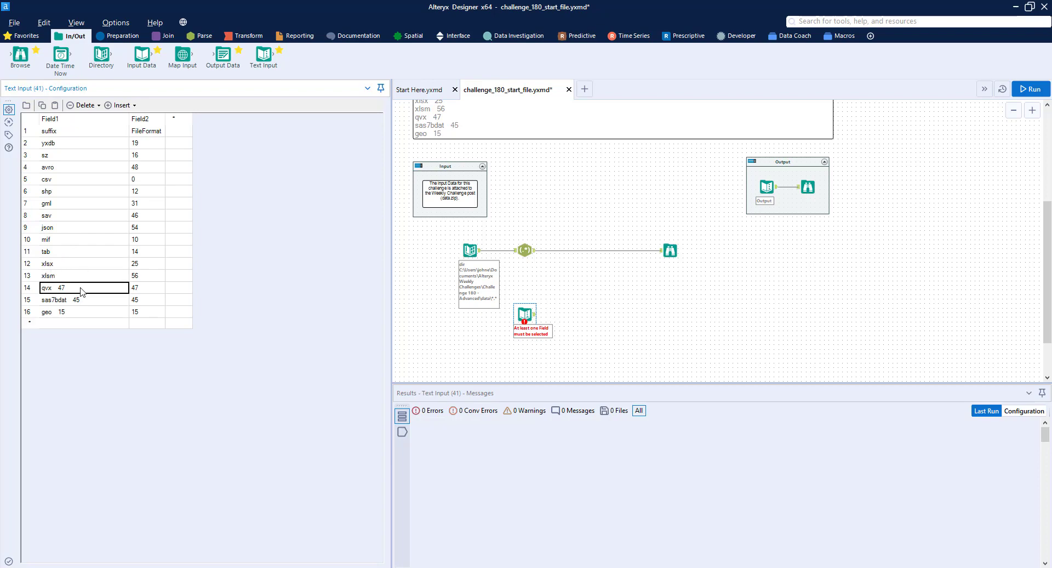
{"action": "key", "text": "BackSpace"}
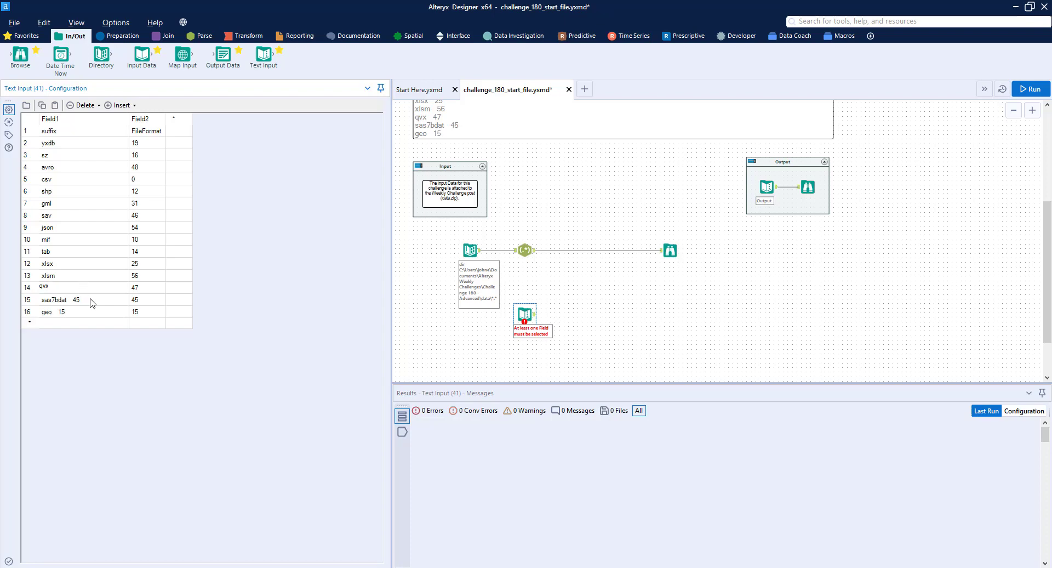
{"action": "left_click", "coordinate": [92, 300]}
{"action": "left_click", "coordinate": [78, 312]}
{"action": "key", "text": "BackSpace"}
{"action": "key", "text": "ctrl+z"}
{"action": "left_click", "coordinate": [76, 313]}
Insert a Join tool between the RegEx and Browse tools, and connect the Text Input to its Right input
{"action": "left_click", "coordinate": [168, 36]}
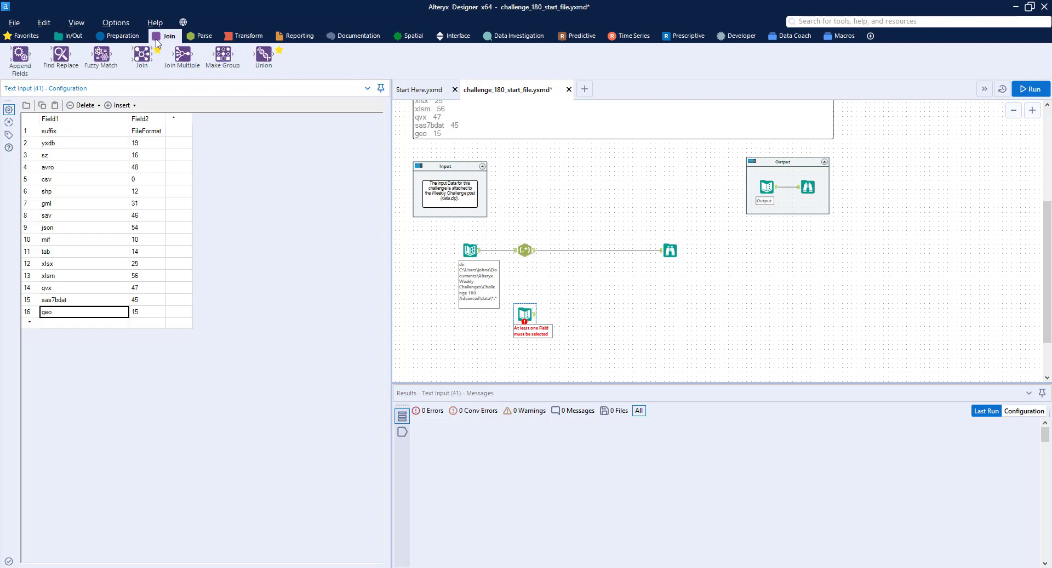
{"action": "left_click_drag", "start_coordinate": [143, 58], "coordinate": [585, 250]}
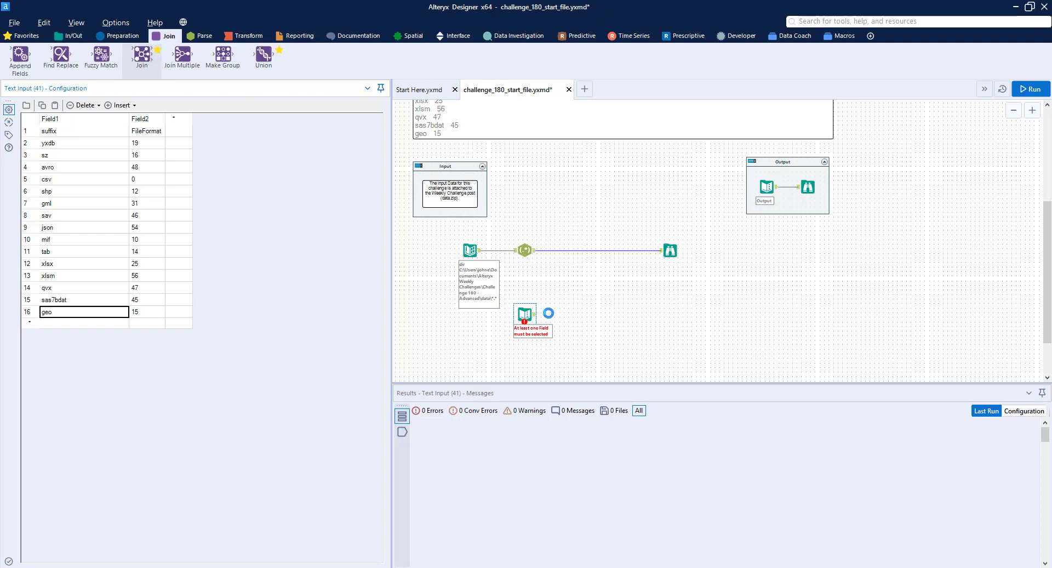
{"action": "left_click_drag", "start_coordinate": [535, 315], "coordinate": [577, 253]}
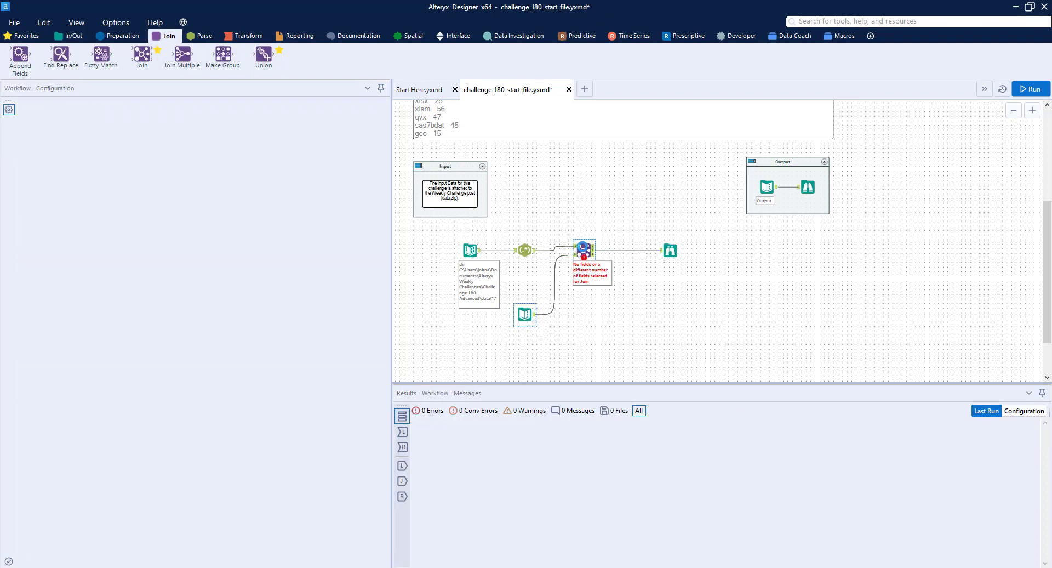
Set the Join tool to join by specific fields, with Extension as the Left field
{"action": "left_click", "coordinate": [102, 146]}
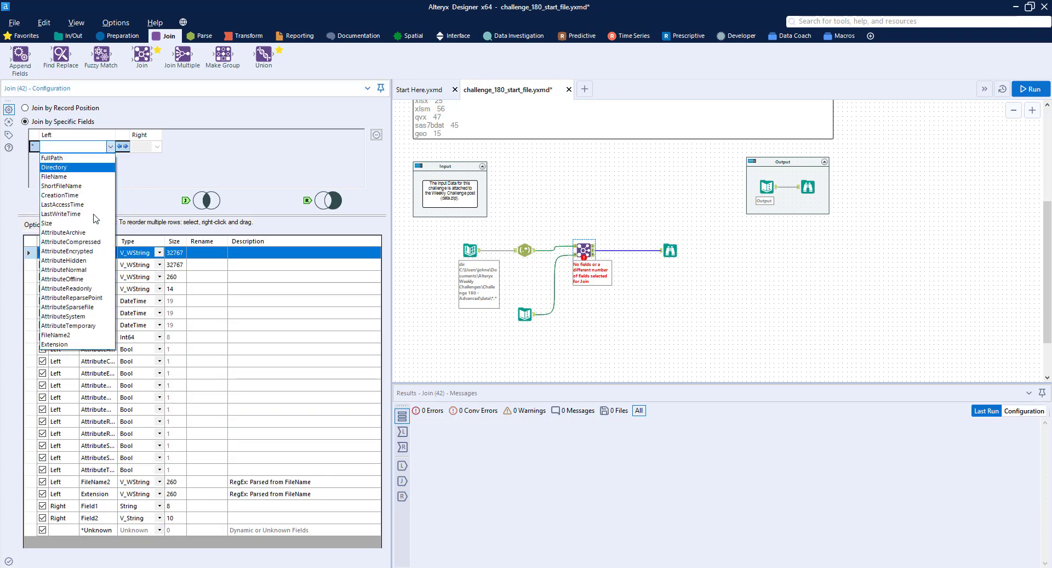
{"action": "left_click", "coordinate": [78, 344]}
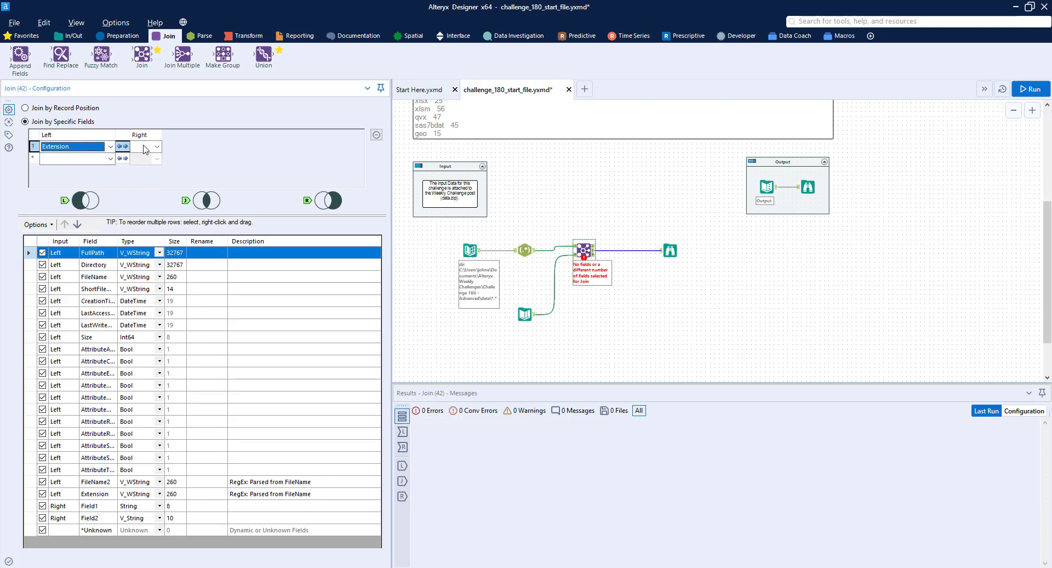
{"action": "left_click", "coordinate": [157, 146]}
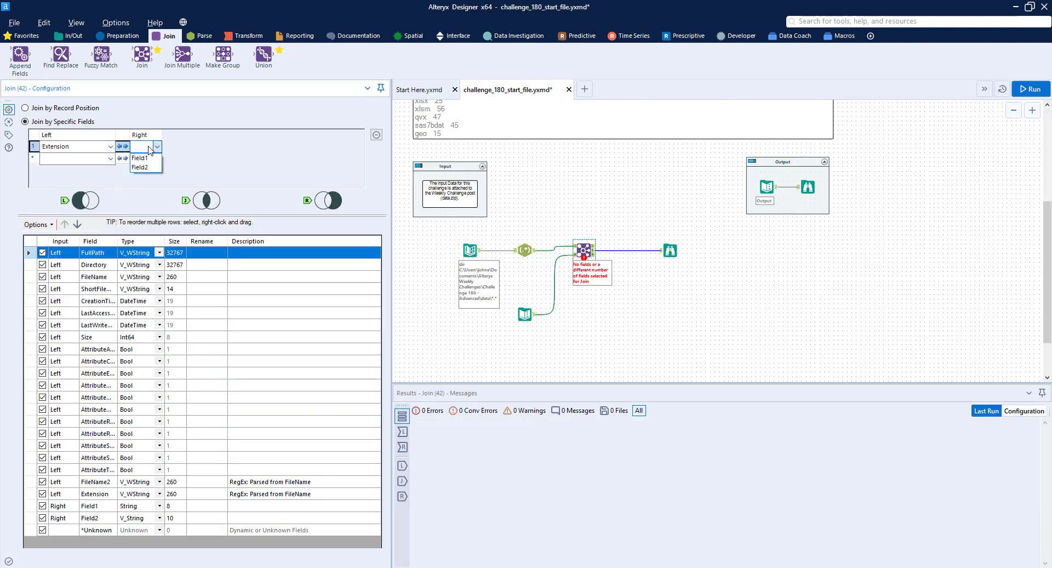
Move the Text Input's first row into its column headers as suffix and FileFormat, and set suffix as the Join's Right field
{"action": "left_click", "coordinate": [524, 314]}
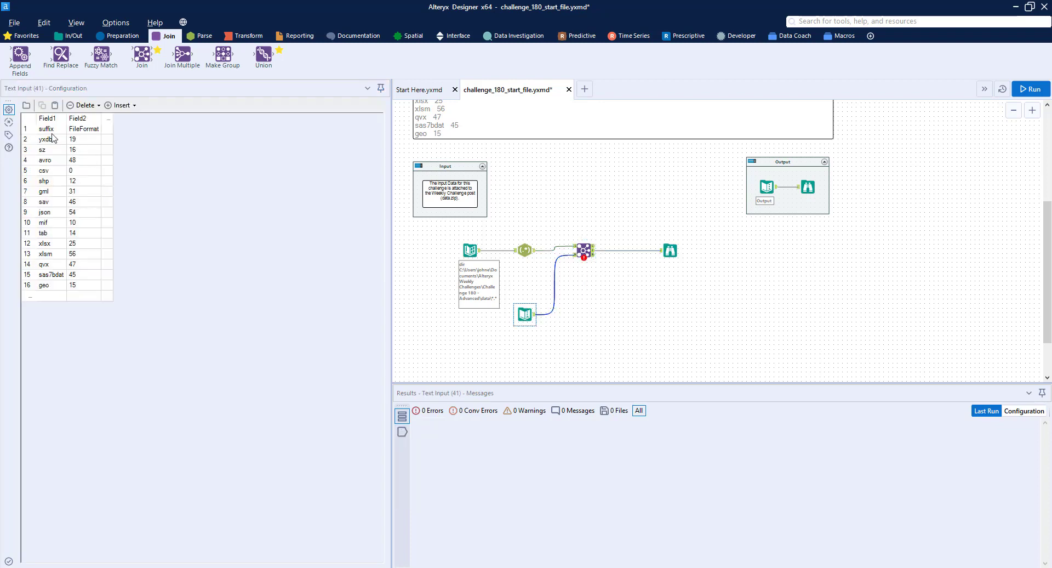
{"action": "left_click_drag", "start_coordinate": [46, 130], "coordinate": [80, 131]}
{"action": "key", "text": "ctrl+c"}
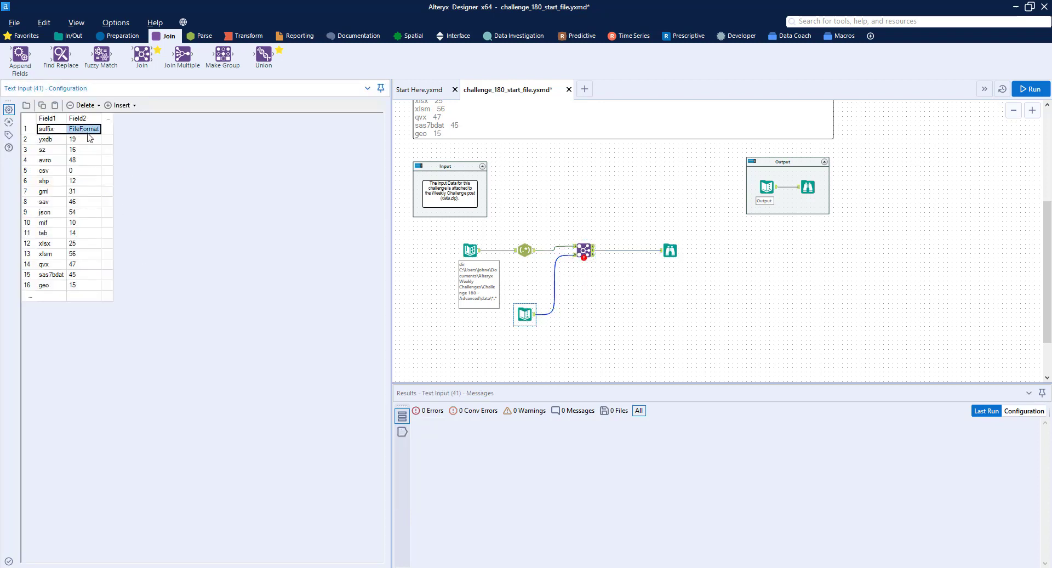
{"action": "double_click", "coordinate": [49, 119]}
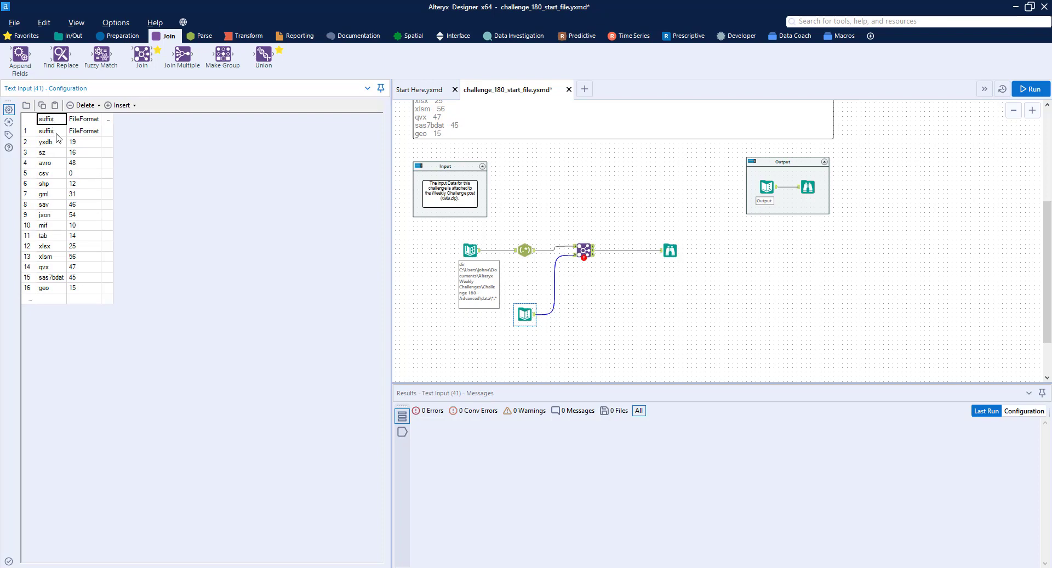
{"action": "key", "text": "ctrl+v"}
{"action": "left_click", "coordinate": [85, 104]}
{"action": "left_click", "coordinate": [93, 130]}
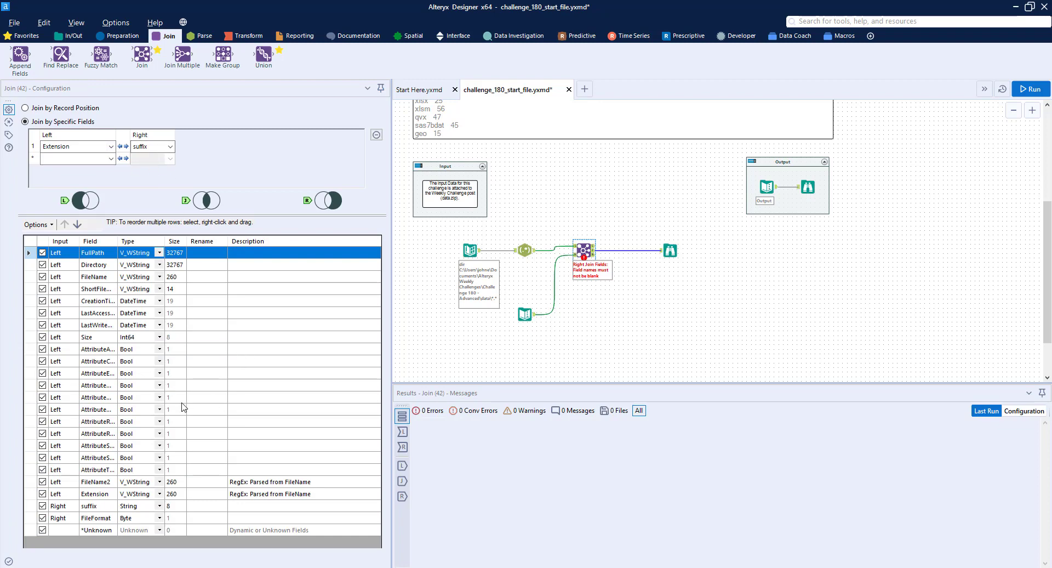
Deselect suffix and every Left field except FullPath and Extension in the Join's output fields
{"action": "left_click", "coordinate": [42, 505]}
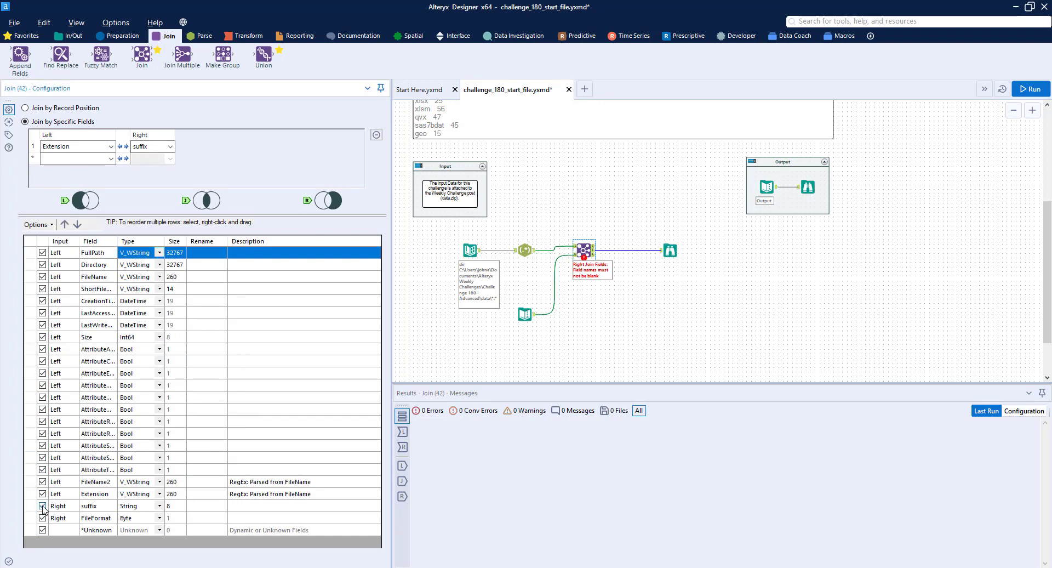
{"action": "left_click", "coordinate": [42, 265]}
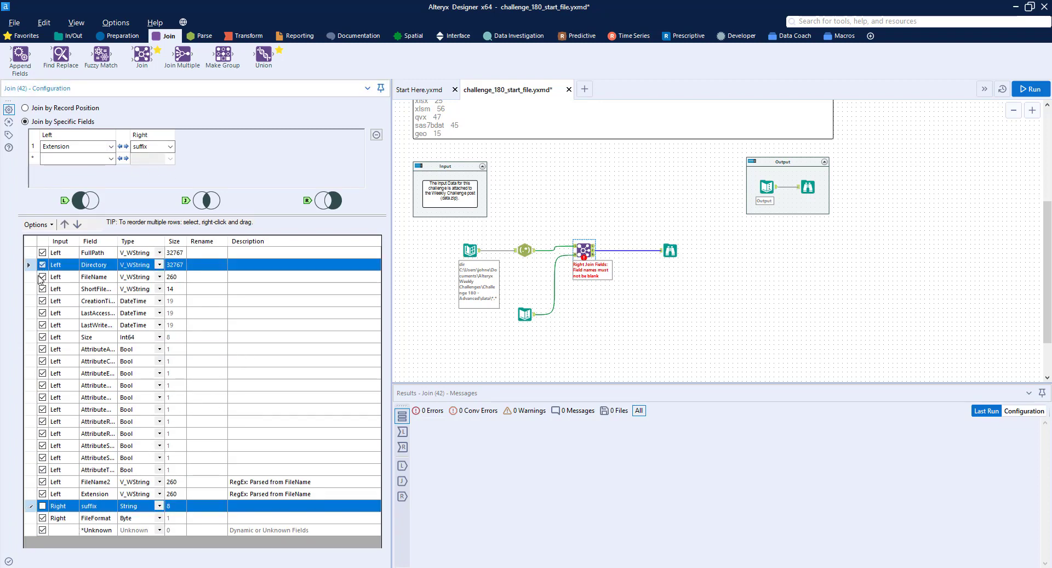
{"action": "left_click", "coordinate": [43, 277]}
{"action": "left_click", "coordinate": [42, 289]}
{"action": "left_click", "coordinate": [42, 301]}
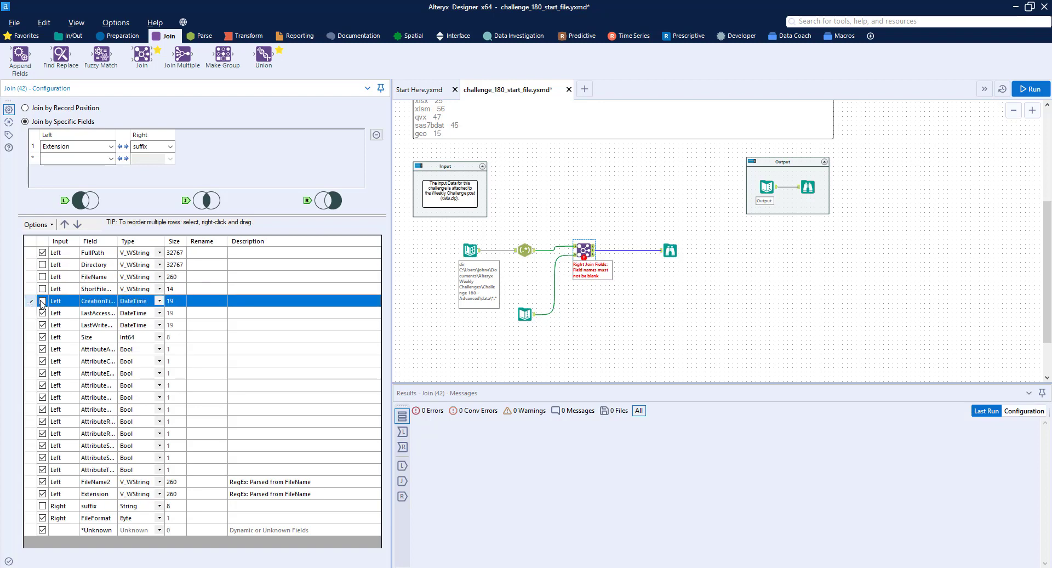
{"action": "left_click", "coordinate": [68, 484], "text": "shift"}
{"action": "left_click", "coordinate": [38, 224]}
{"action": "mouse_move", "coordinate": [141, 254]}
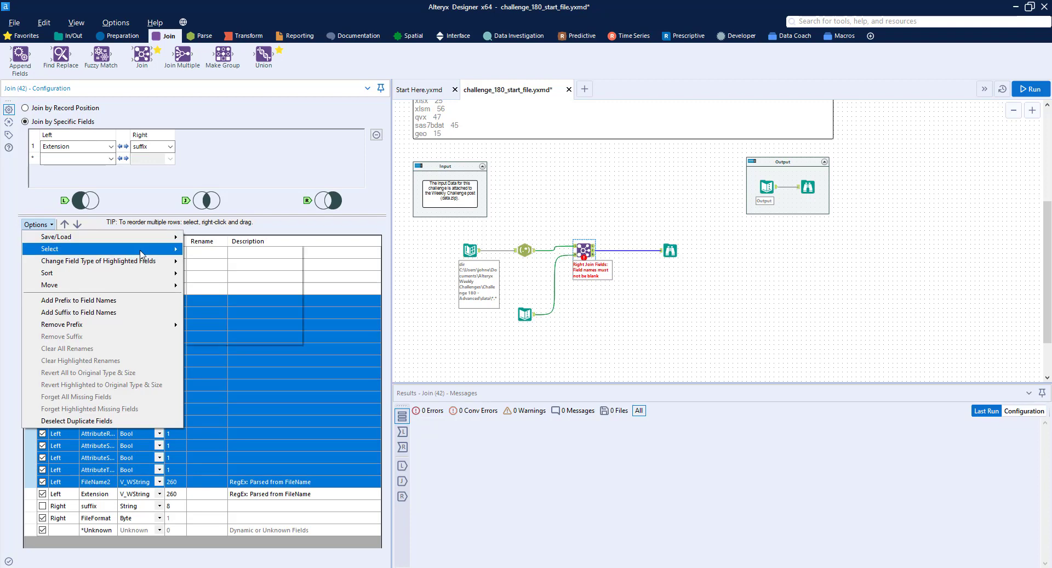
{"action": "left_click", "coordinate": [255, 338]}
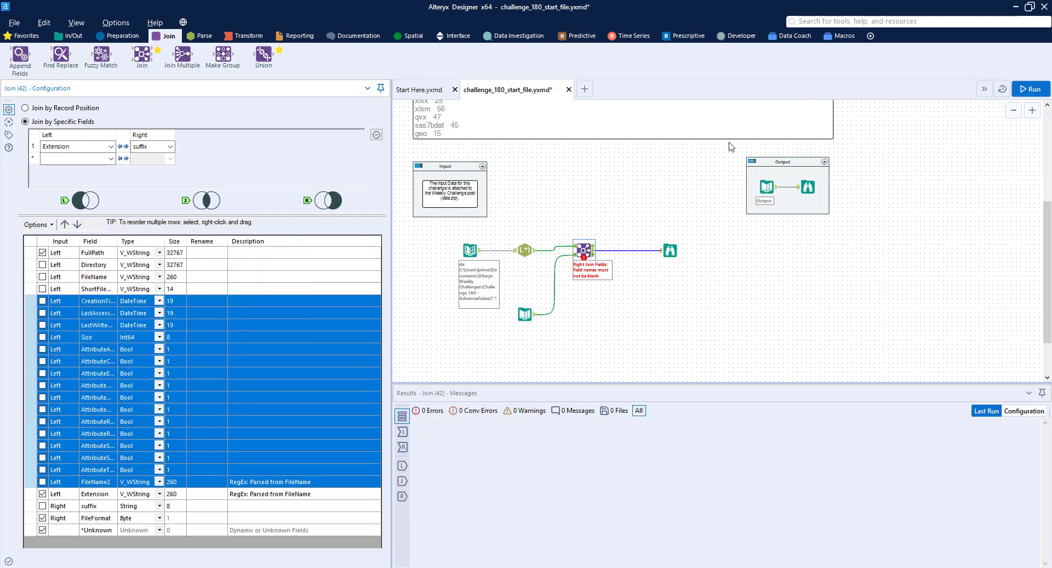
Run the workflow and examine the joined FullPath, Extension and FileFormat records against the challenge's format list
{"action": "left_click", "coordinate": [1031, 90]}
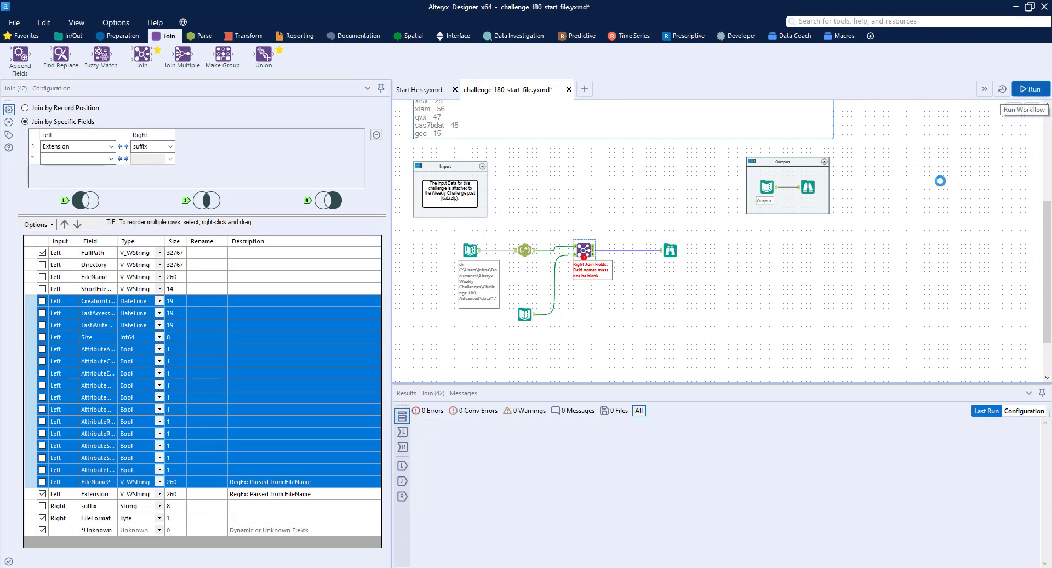
{"action": "left_click", "coordinate": [672, 252]}
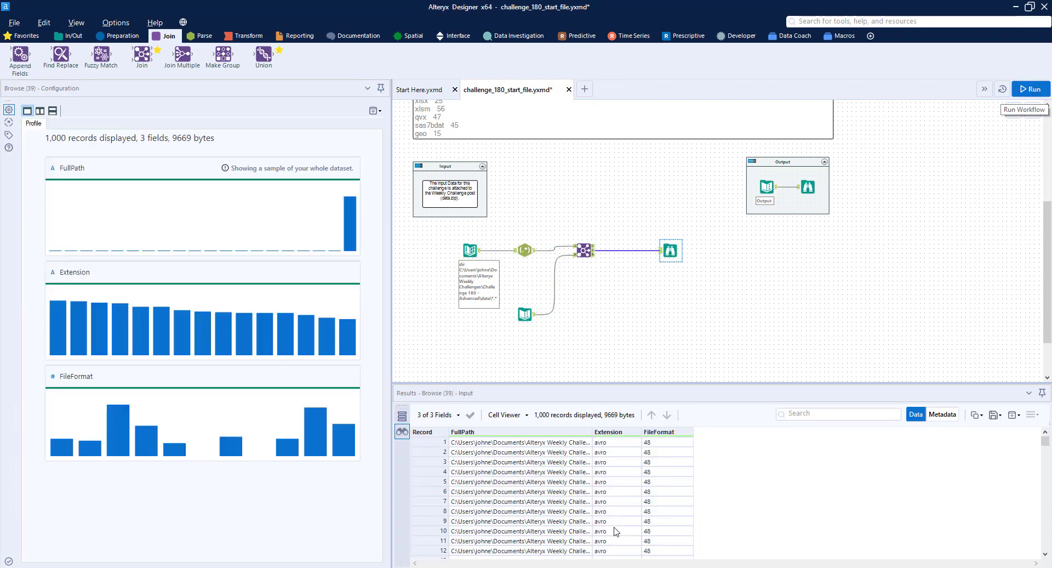
{"action": "left_click_drag", "start_coordinate": [592, 431], "coordinate": [746, 429]}
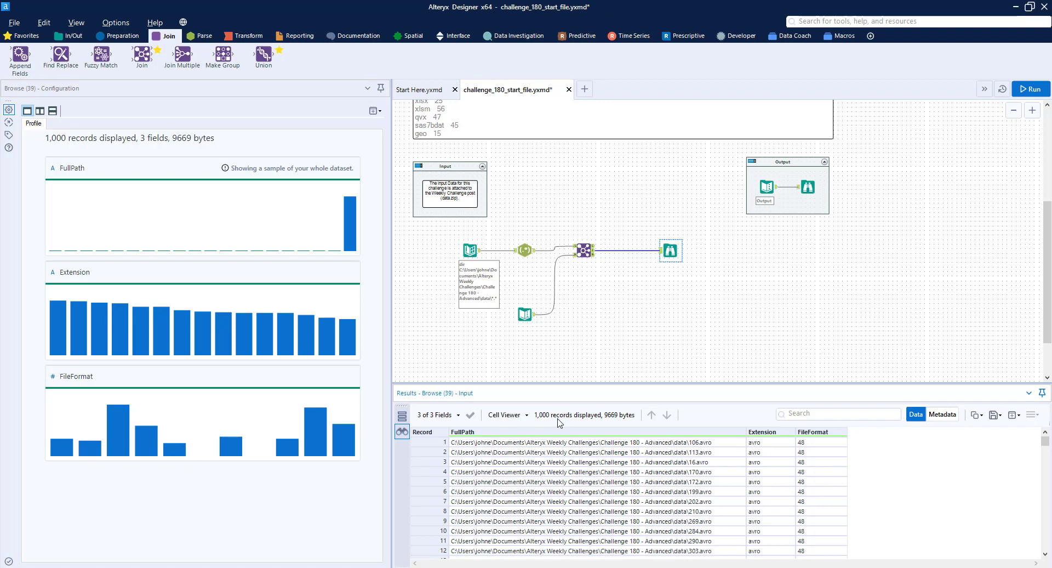
{"action": "scroll", "coordinate": [592, 260], "scroll_direction": "up", "scroll_amount": 5}
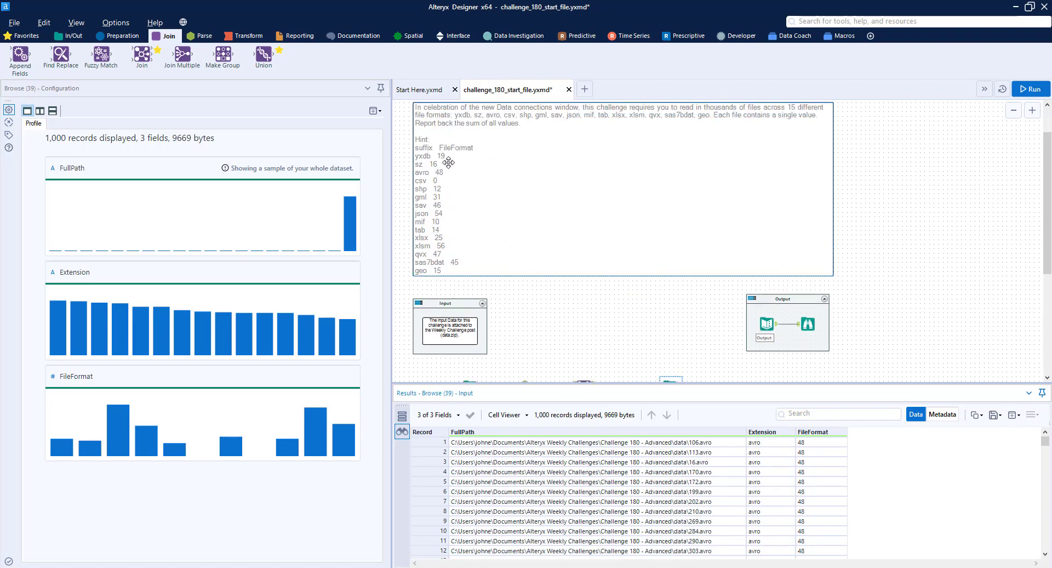
{"action": "scroll", "coordinate": [743, 307], "scroll_direction": "down", "scroll_amount": 3}
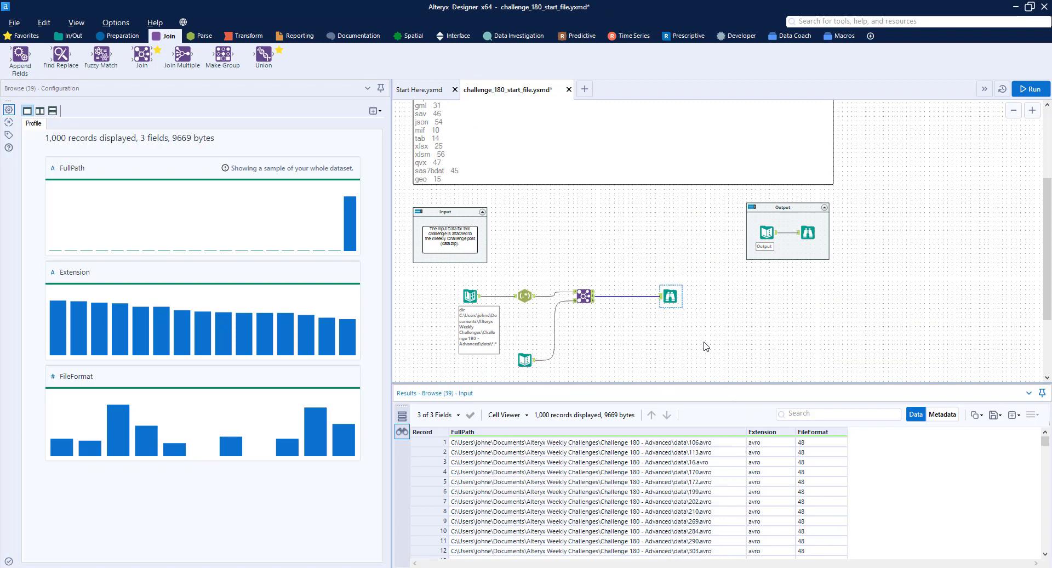
Create a new workflow and add an Input Data tool that reads 3.yxdb from the Challenge 180 data folder
{"action": "left_click", "coordinate": [587, 89]}
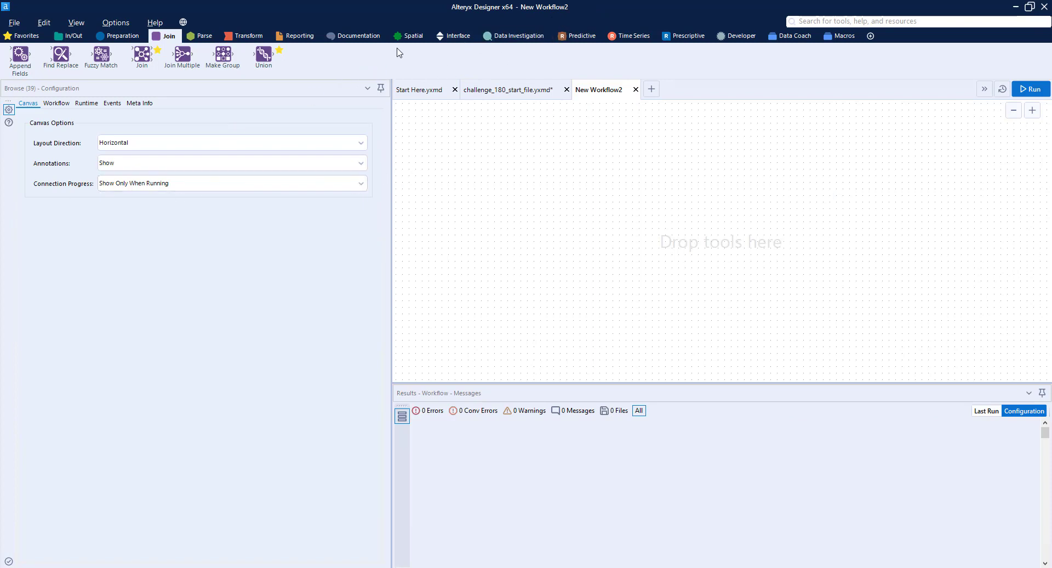
{"action": "left_click", "coordinate": [61, 36]}
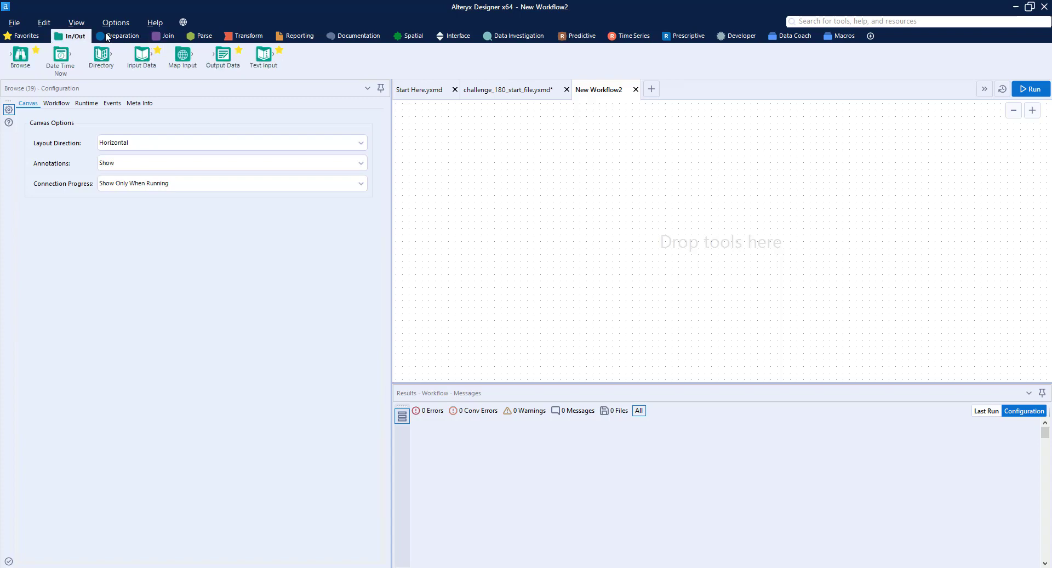
{"action": "left_click_drag", "start_coordinate": [141, 55], "coordinate": [481, 290]}
{"action": "left_click", "coordinate": [376, 115]}
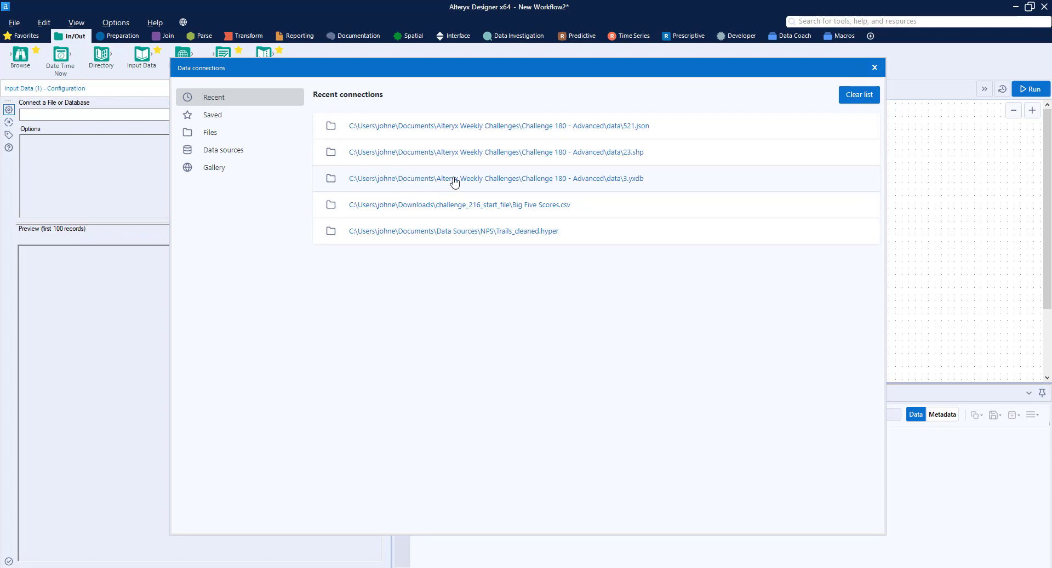
{"action": "left_click", "coordinate": [636, 179]}
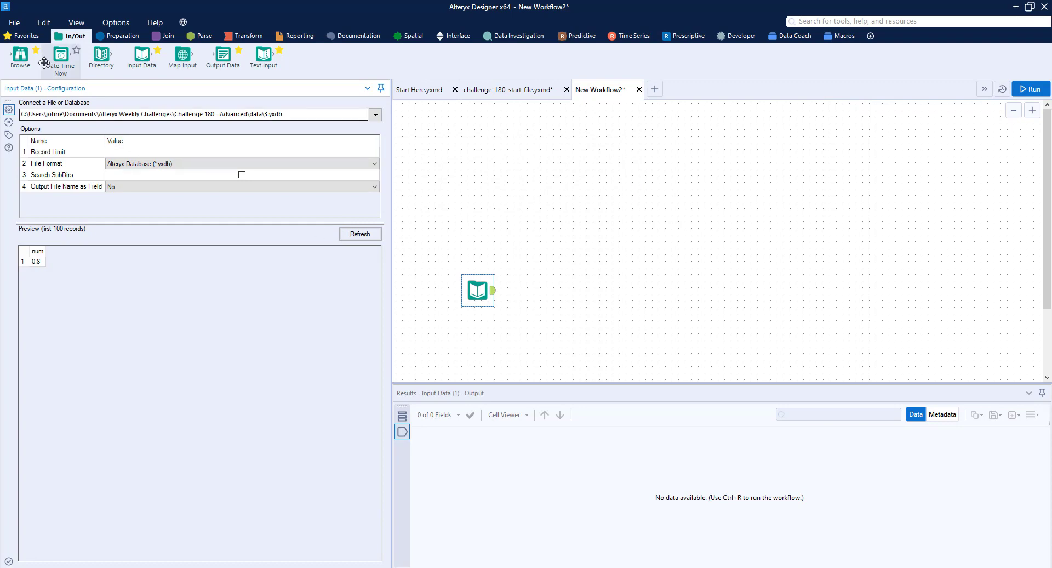
Connect a Macro Output tool after the Input Data tool, run the workflow to check the data, and reposition both tools
{"action": "left_click", "coordinate": [454, 38]}
{"action": "left_click_drag", "start_coordinate": [466, 55], "coordinate": [563, 291]}
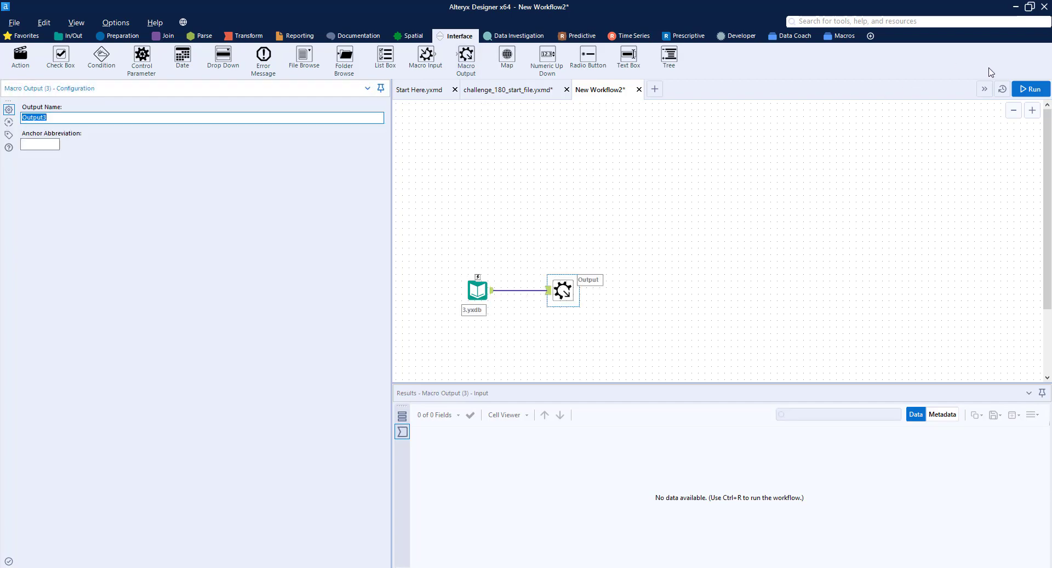
{"action": "left_click", "coordinate": [1029, 89]}
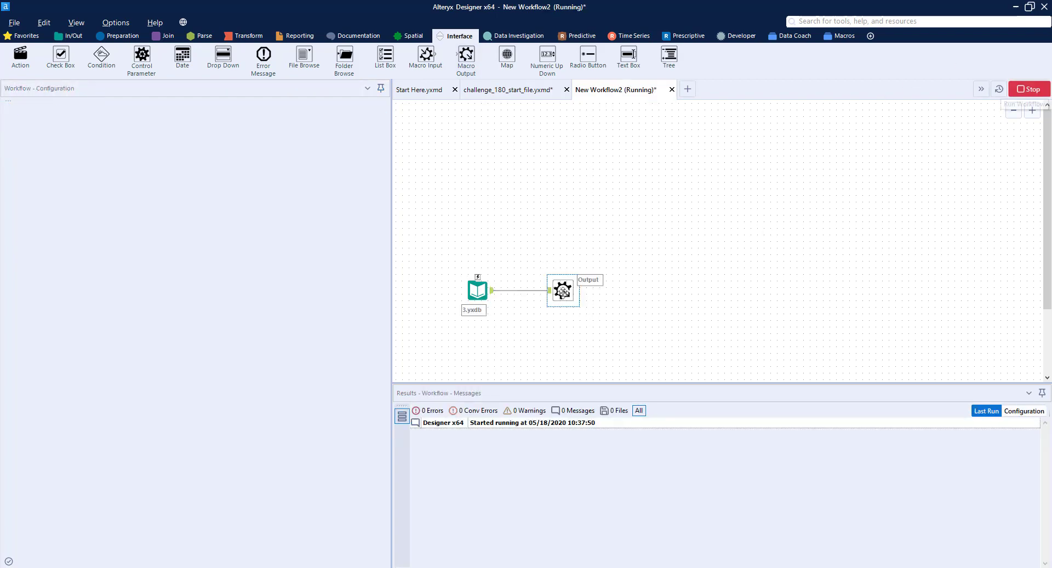
{"action": "left_click", "coordinate": [485, 291]}
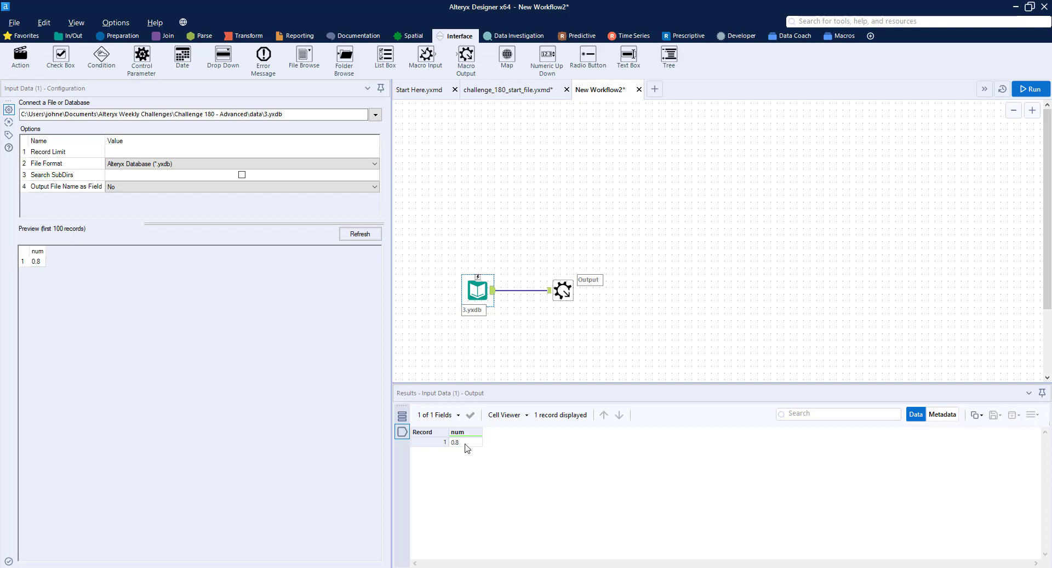
{"action": "mouse_move", "coordinate": [590, 318]}
{"action": "left_mouse_down"}
{"action": "mouse_move", "coordinate": [523, 305]}
{"action": "mouse_move", "coordinate": [467, 272]}
{"action": "mouse_move", "coordinate": [542, 297]}
{"action": "mouse_move", "coordinate": [548, 286]}
{"action": "left_mouse_up"}
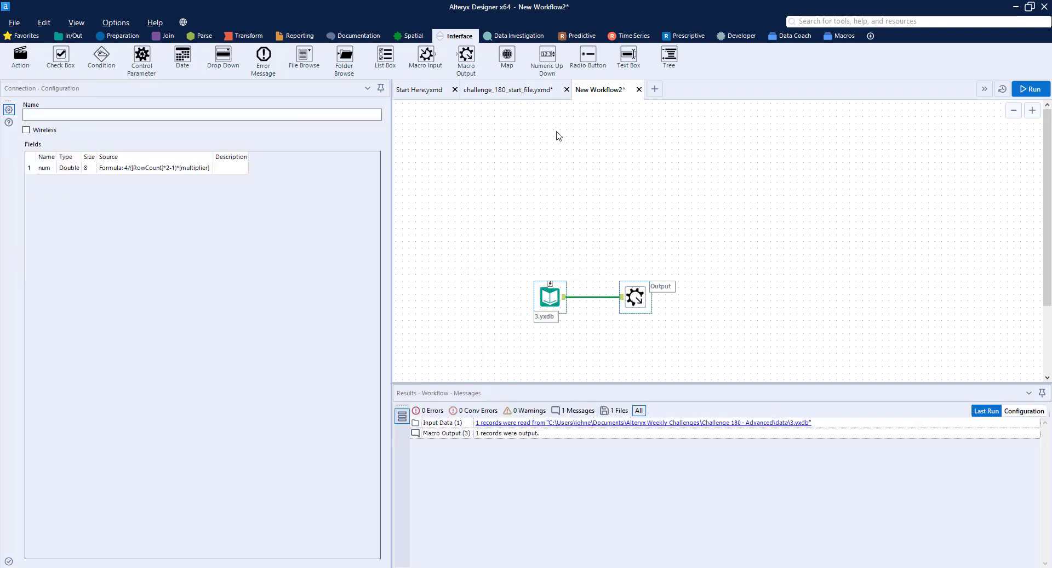
Review the full file paths and FileFormat codes in the Browse results of challenge_180_start_file
{"action": "left_click", "coordinate": [541, 89]}
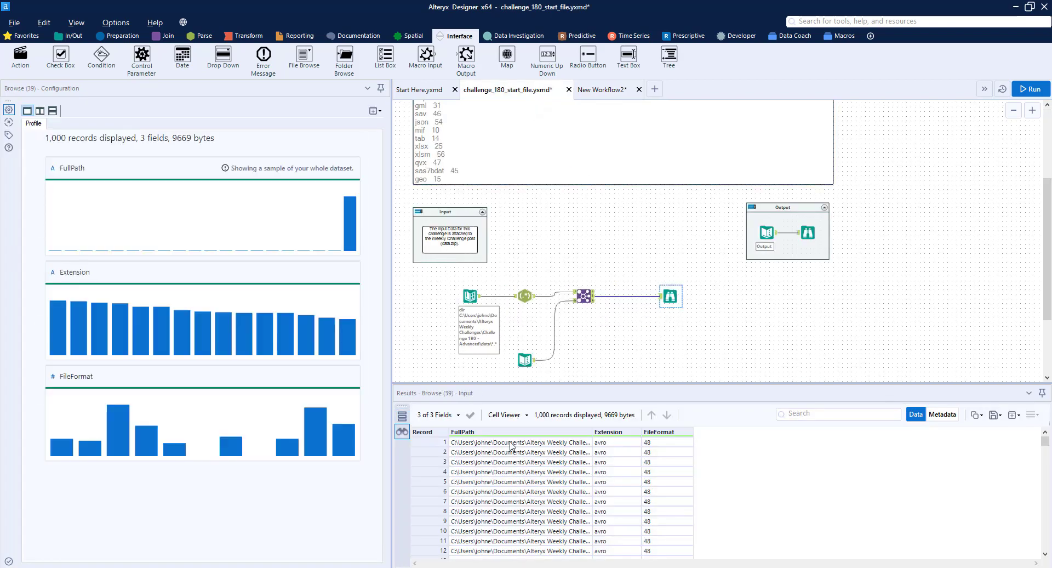
{"action": "left_click_drag", "start_coordinate": [592, 433], "coordinate": [753, 403]}
{"action": "left_click", "coordinate": [430, 444]}
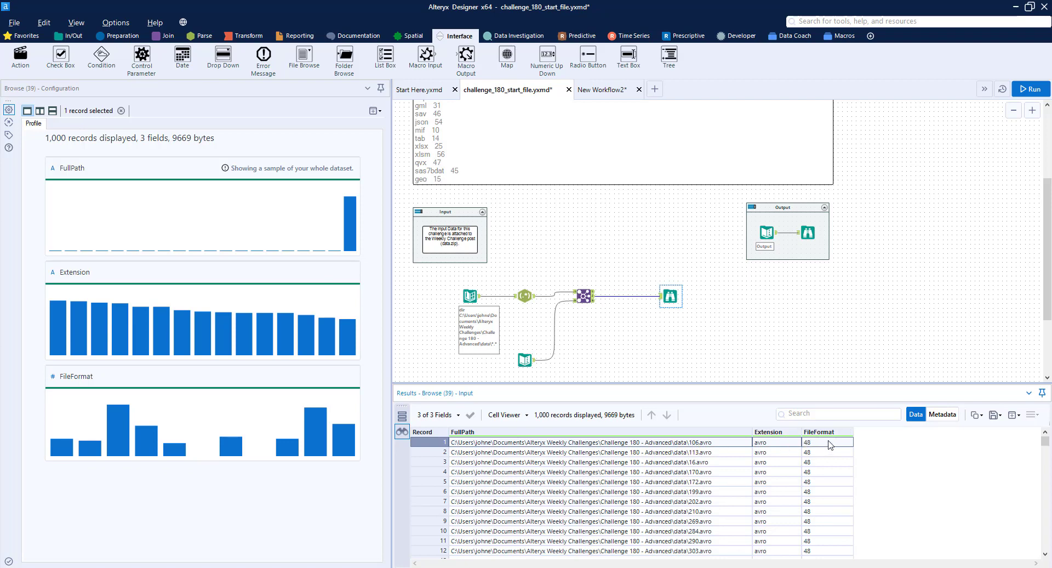
{"action": "left_click", "coordinate": [729, 462]}
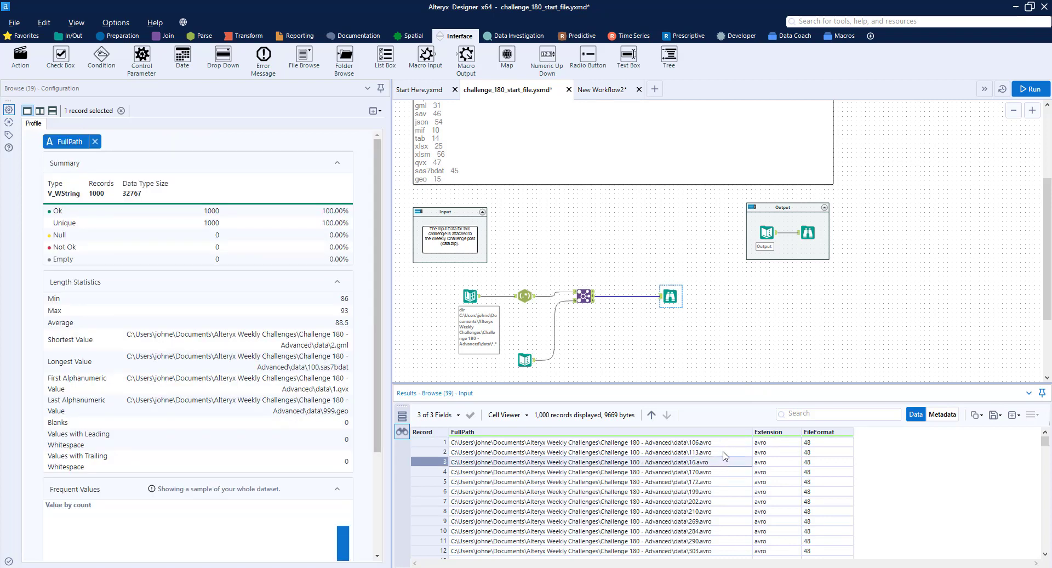
Add a Control Parameter labelled "Change file path" to the new workflow and connect it to the Input Data tool
{"action": "left_click", "coordinate": [622, 94]}
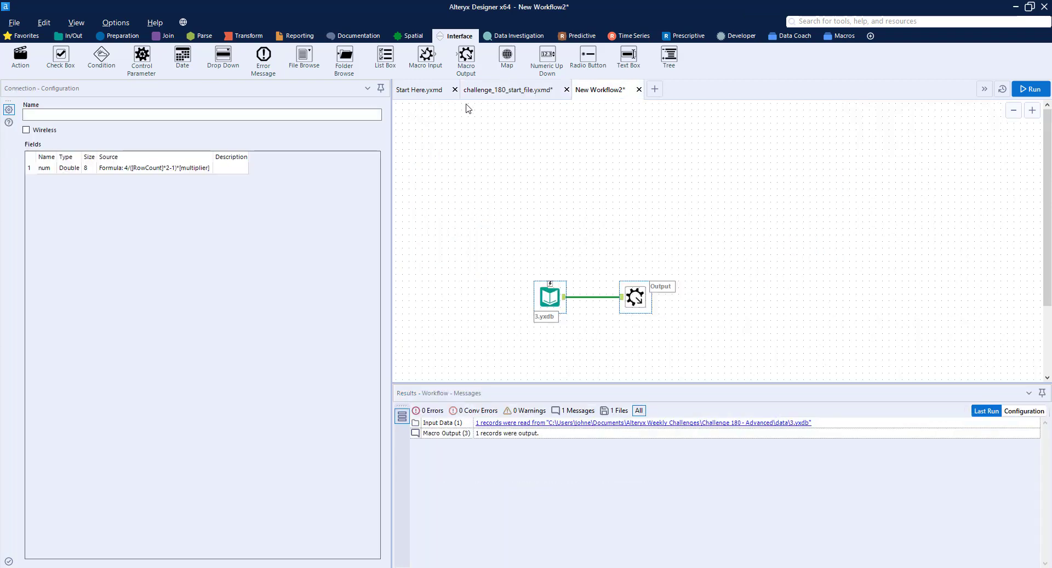
{"action": "left_click_drag", "start_coordinate": [141, 55], "coordinate": [543, 172]}
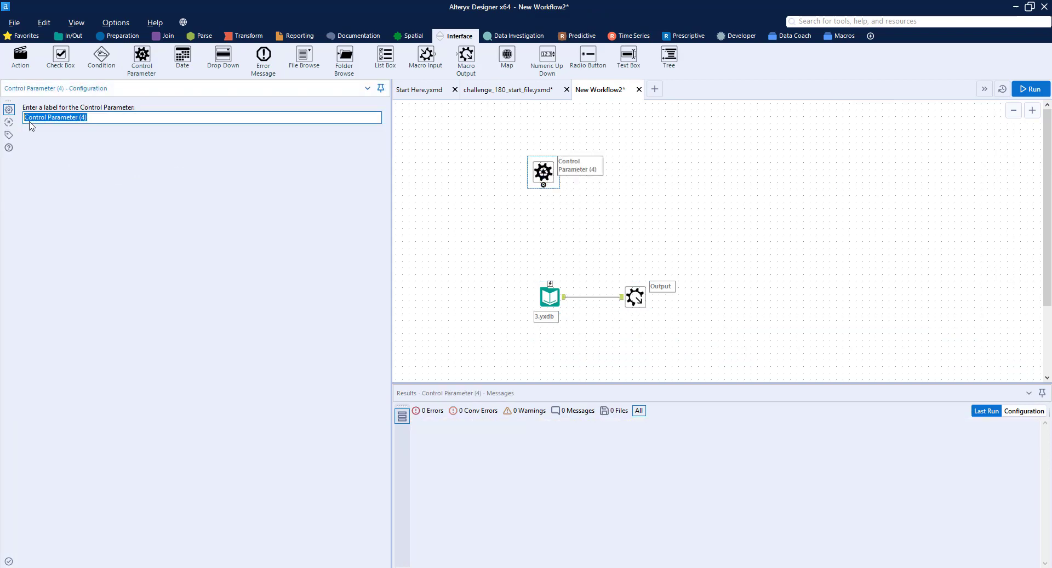
{"action": "type", "text": "Change file path"}
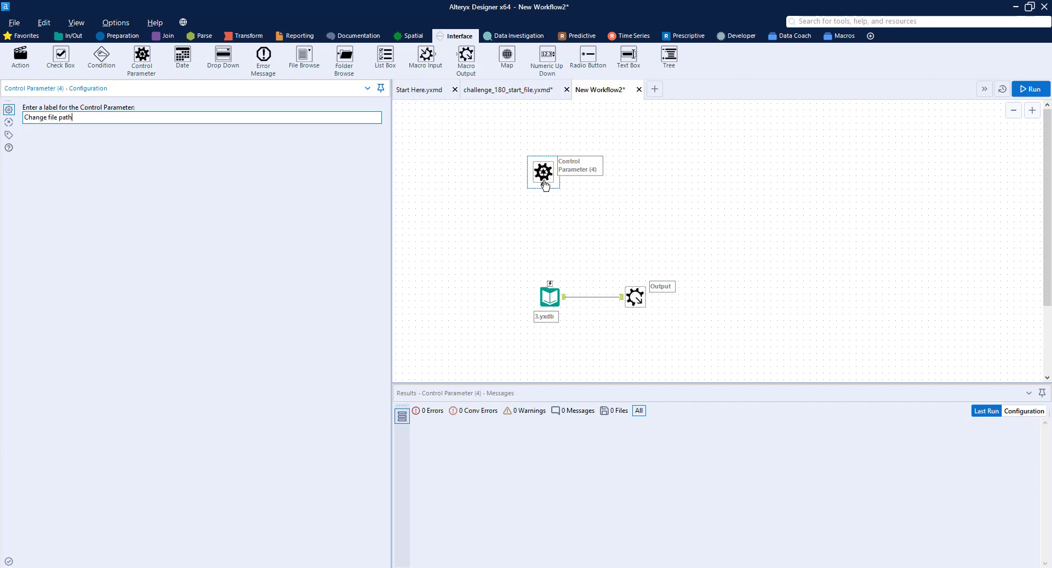
{"action": "left_click_drag", "start_coordinate": [545, 188], "coordinate": [550, 282]}
{"action": "key", "text": "ctrl+r"}
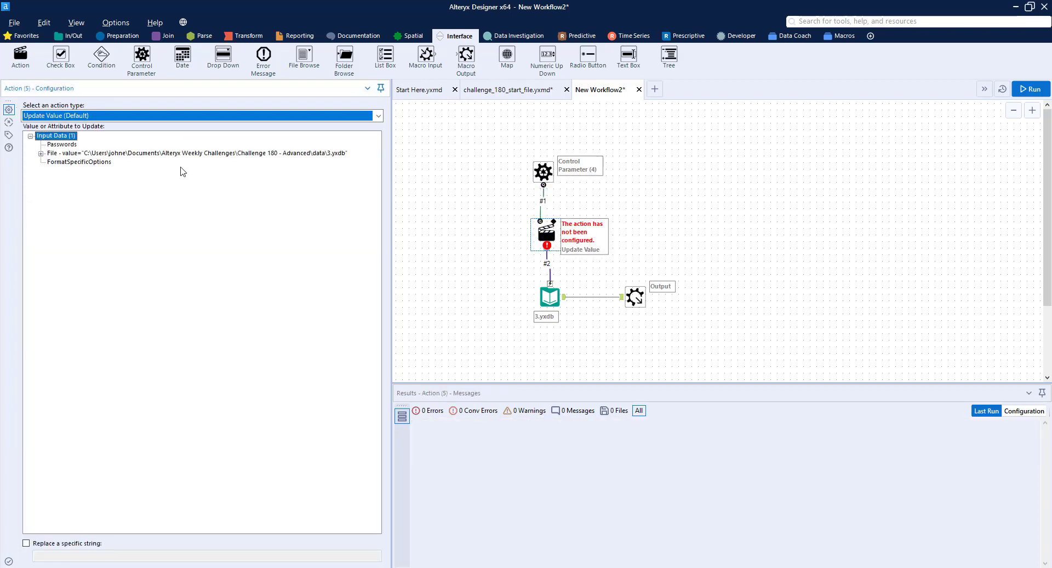
Configure the first Control Parameter's action to update the Input Data tool's File value, the full path to 3.yxdb
{"action": "left_click", "coordinate": [41, 154]}
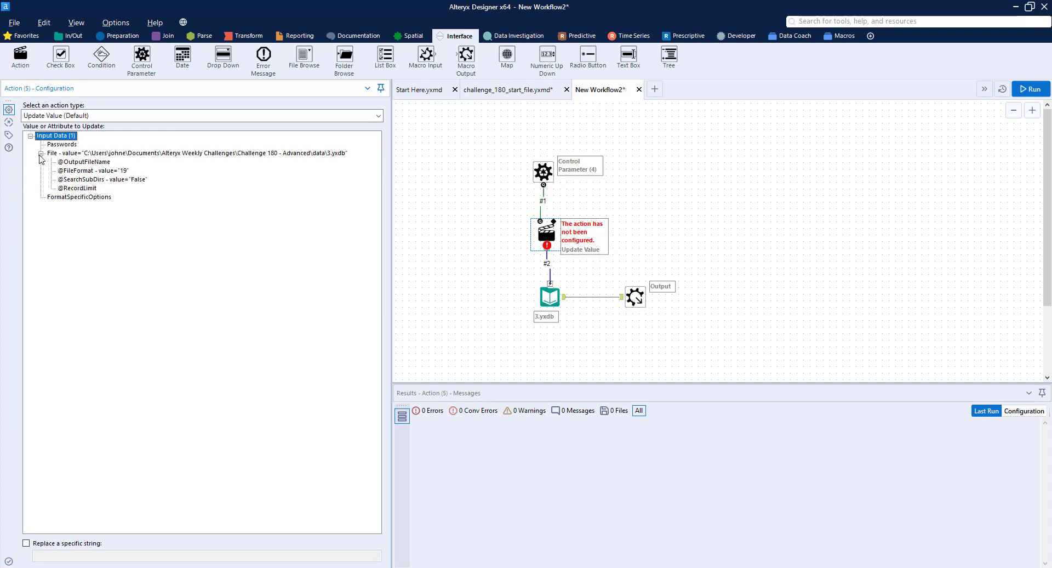
{"action": "left_click", "coordinate": [108, 154]}
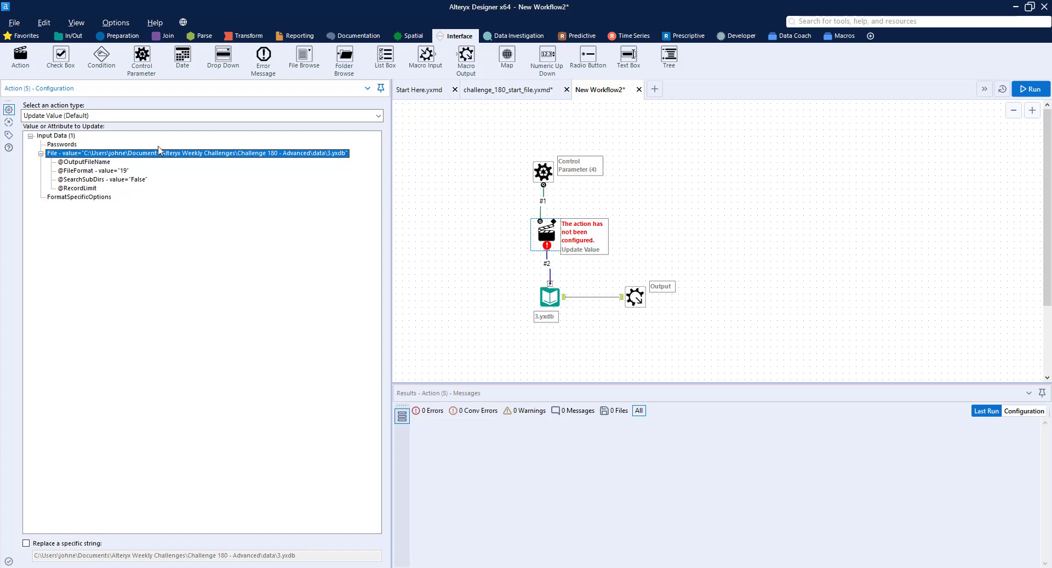
{"action": "left_click", "coordinate": [97, 163]}
{"action": "left_click", "coordinate": [97, 170]}
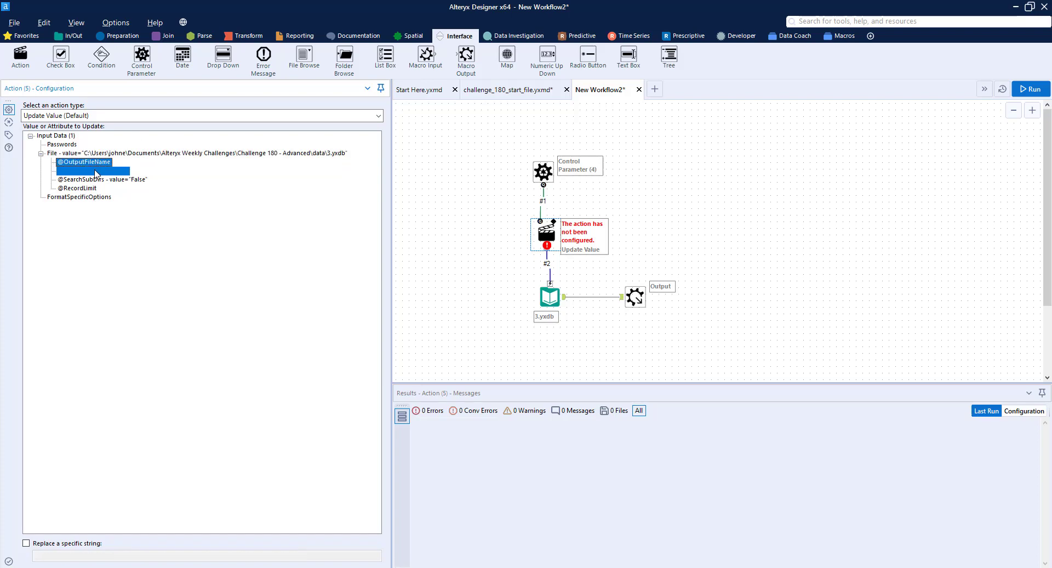
{"action": "left_click", "coordinate": [130, 153]}
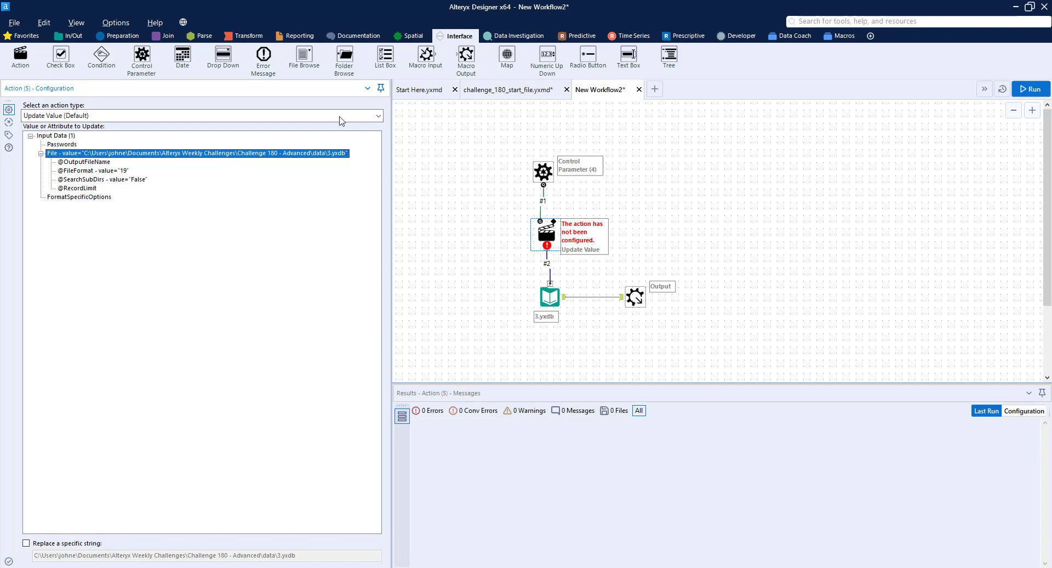
{"action": "left_click", "coordinate": [676, 229]}
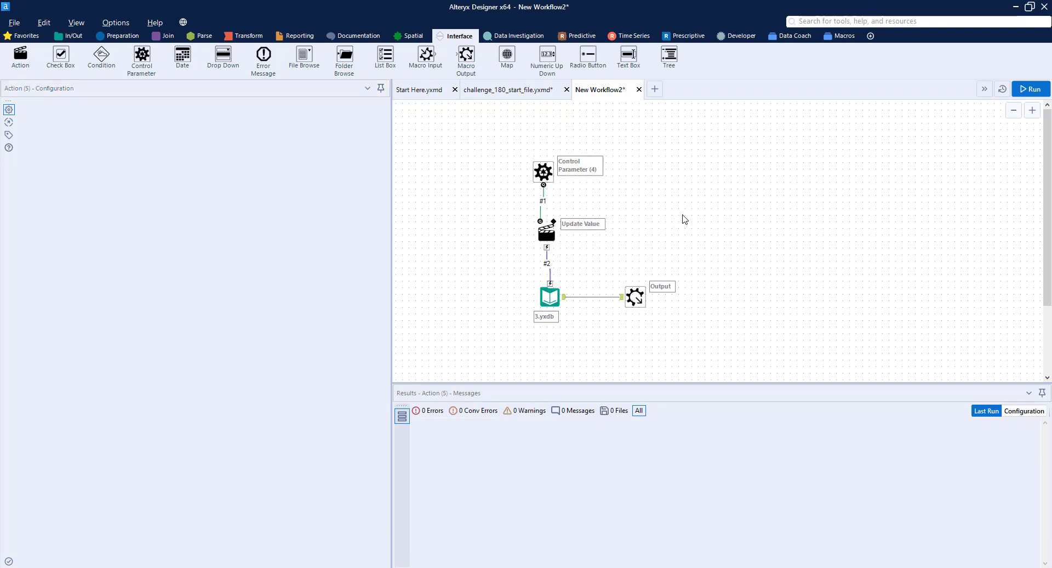
Add a second Control Parameter labelled "Change file format" beside the first and connect it to the Input Data tool
{"action": "left_click", "coordinate": [557, 303]}
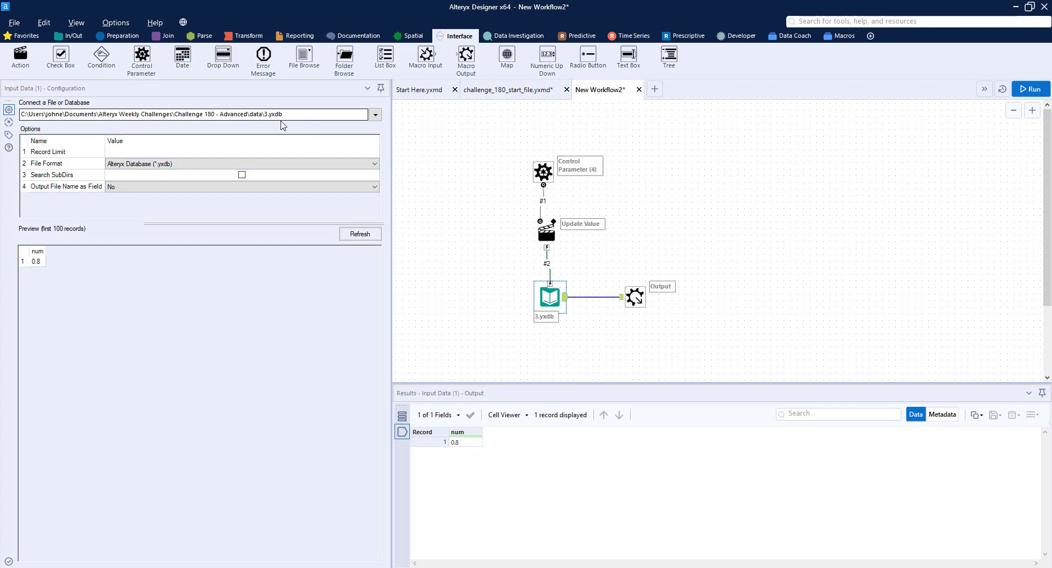
{"action": "left_click", "coordinate": [267, 114]}
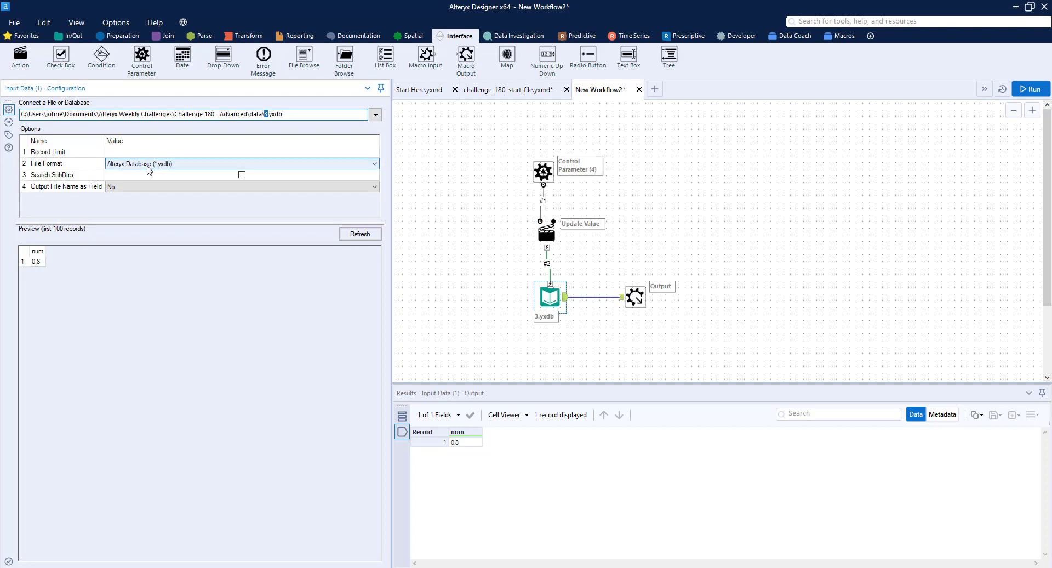
{"action": "left_click_drag", "start_coordinate": [141, 55], "coordinate": [637, 167]}
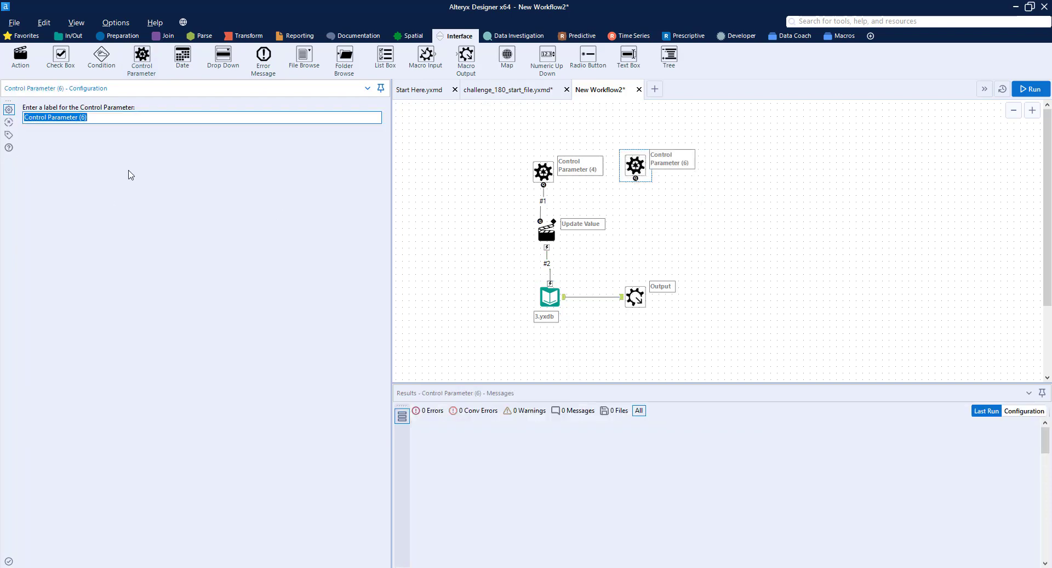
{"action": "type", "text": "Ch"}
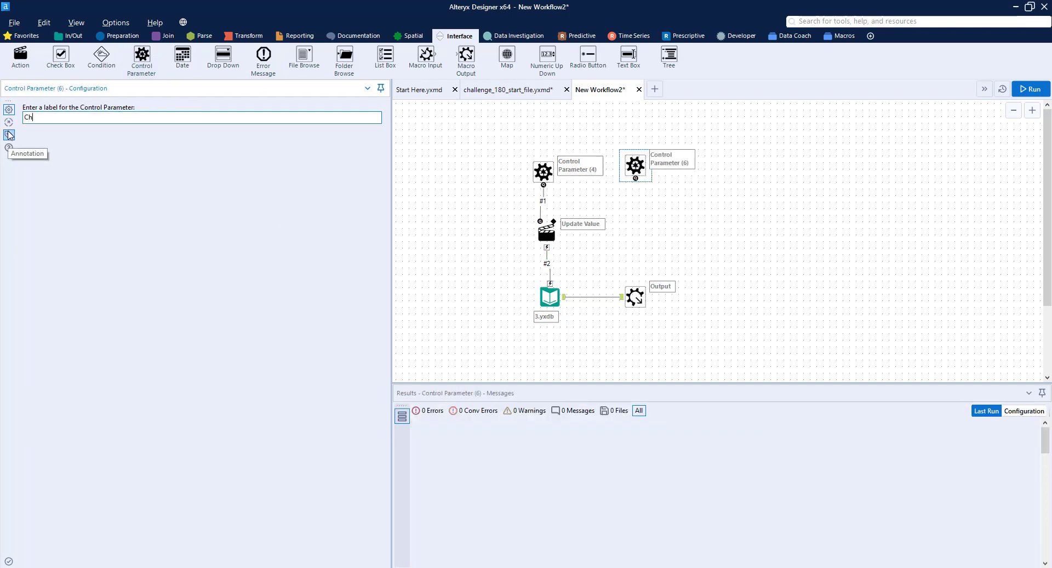
{"action": "type", "text": "ange file format"}
{"action": "left_click", "coordinate": [636, 170]}
{"action": "left_click_drag", "start_coordinate": [636, 171], "coordinate": [550, 282]}
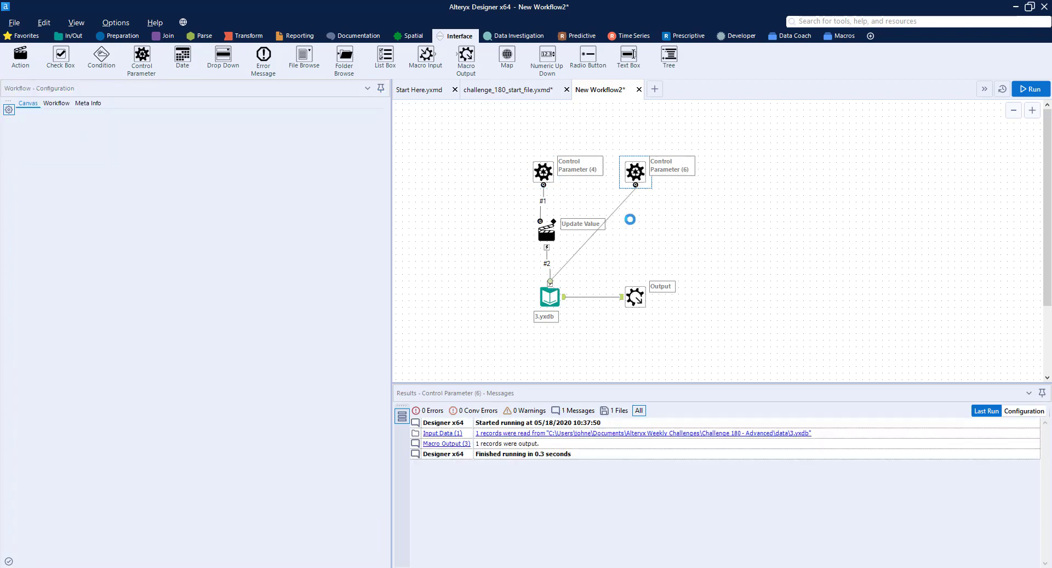
{"action": "left_click", "coordinate": [630, 225]}
{"action": "left_click_drag", "start_coordinate": [633, 226], "coordinate": [633, 233]}
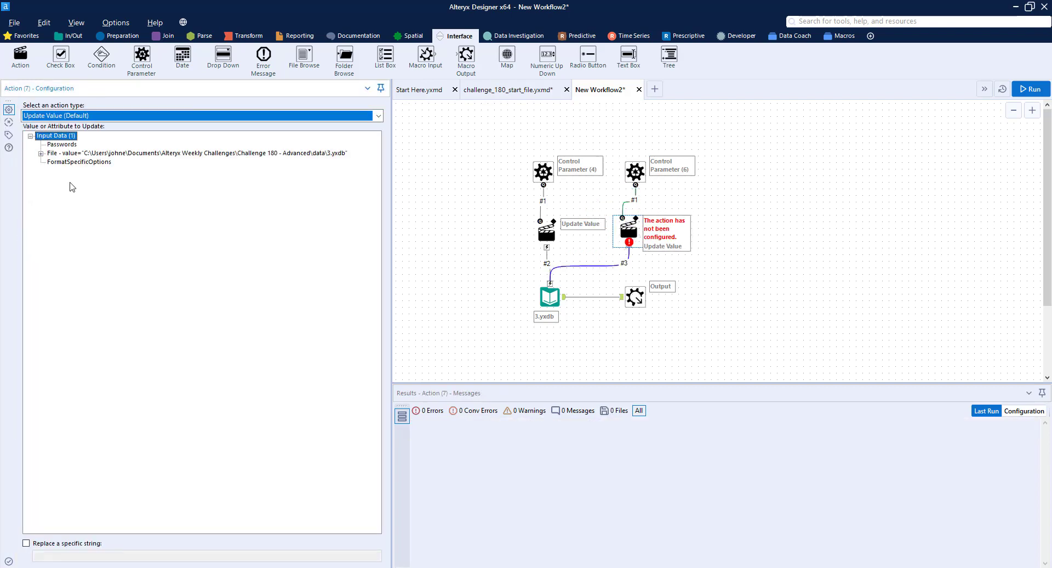
{"action": "left_click", "coordinate": [40, 155]}
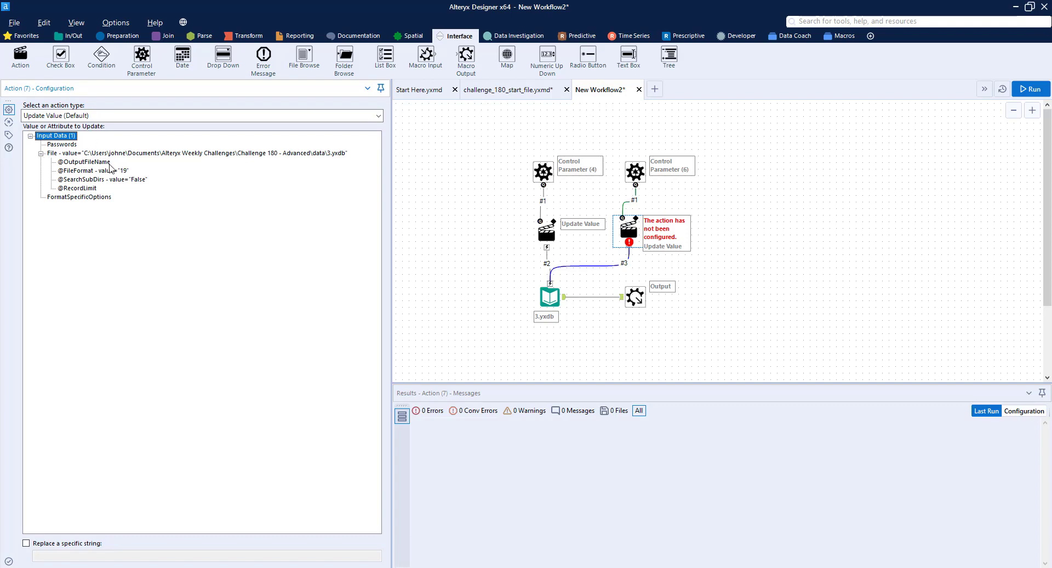
{"action": "left_click", "coordinate": [111, 169]}
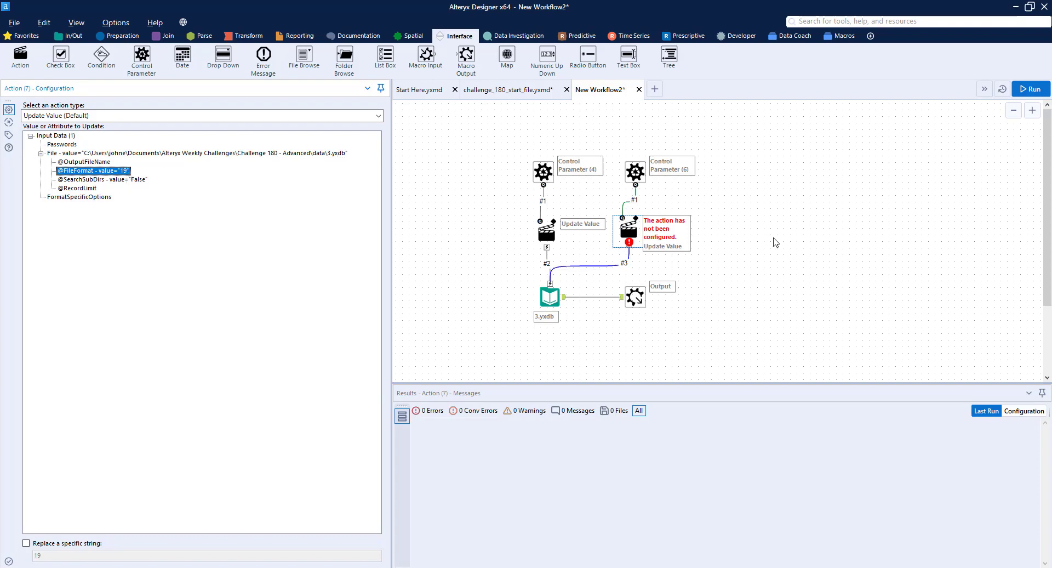
{"action": "left_click", "coordinate": [780, 227]}
Run the workflow and check the field and record reaching the Macro Output tool from 3.yxdb
{"action": "key", "text": "ctrl+r"}
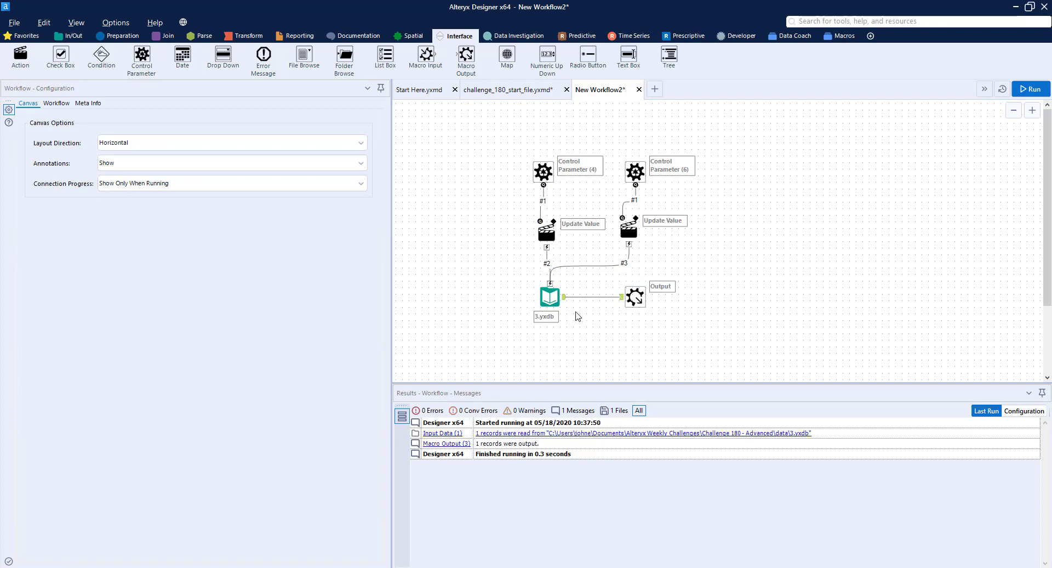
{"action": "left_click", "coordinate": [1030, 89]}
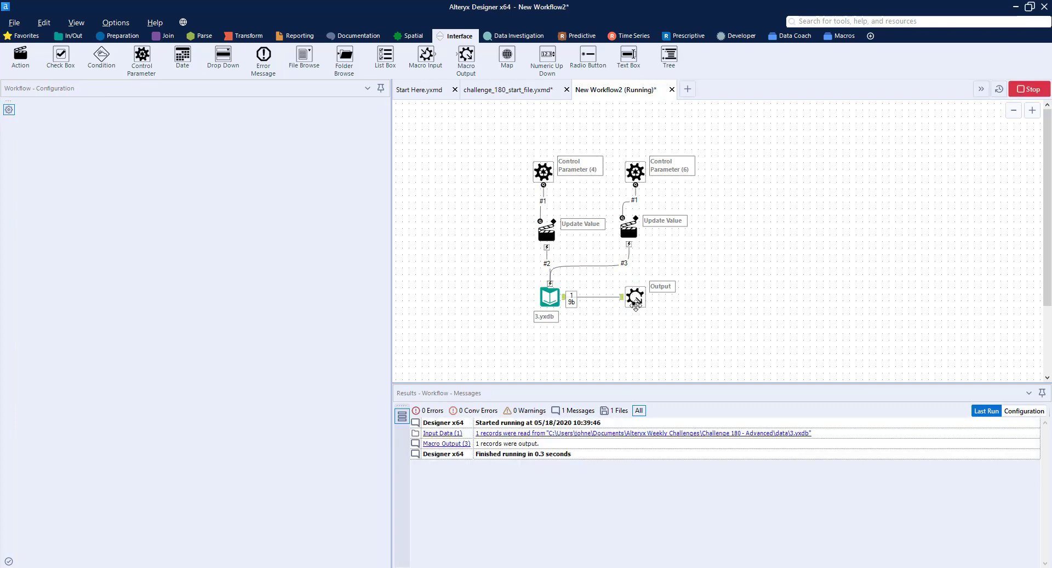
{"action": "left_click", "coordinate": [576, 302]}
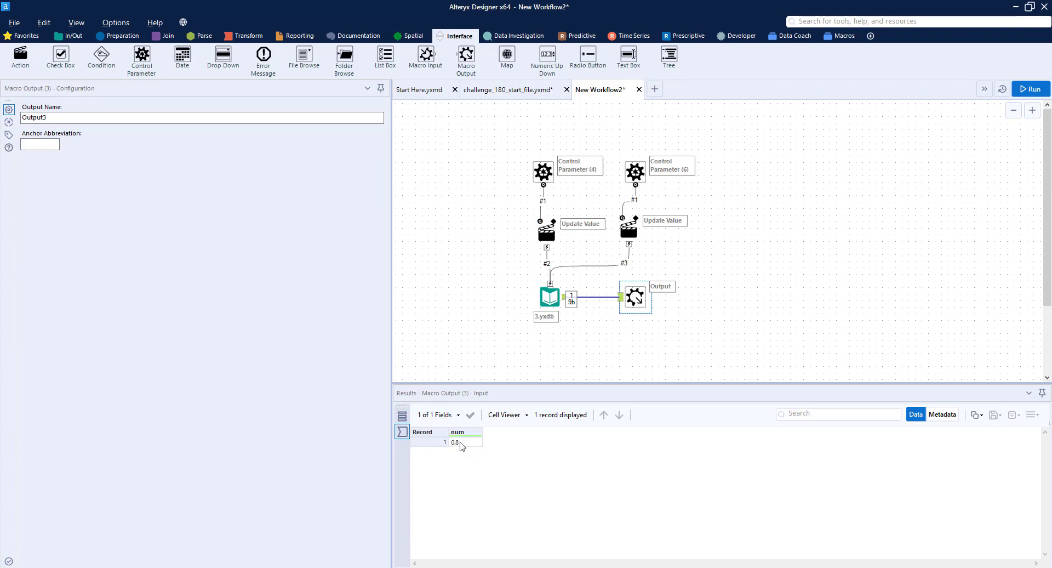
Point the Input Data tool to 23.shp and run the workflow to check the fields reaching the Macro Output
{"action": "left_click", "coordinate": [550, 296]}
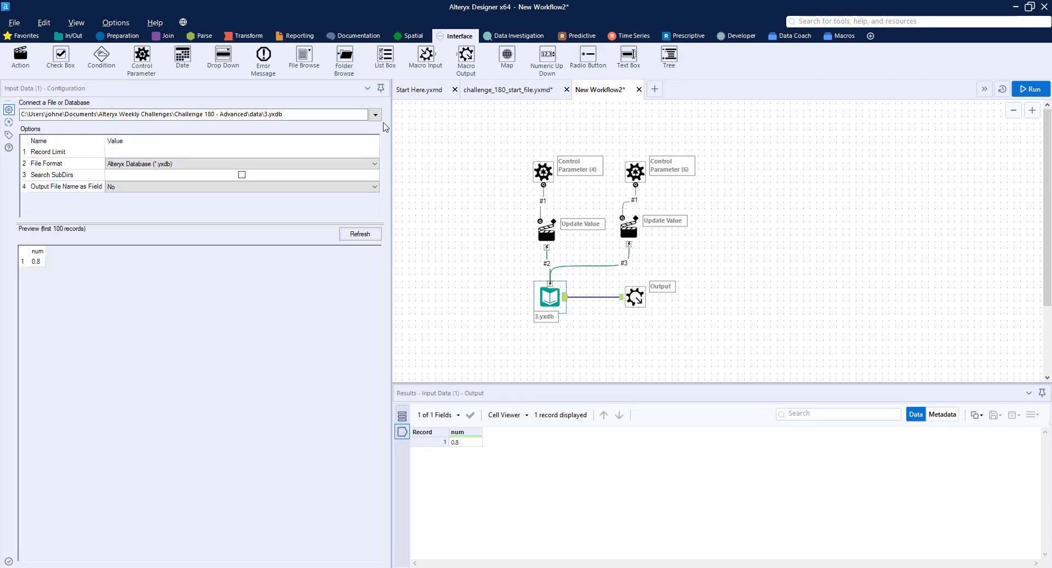
{"action": "left_click", "coordinate": [376, 115]}
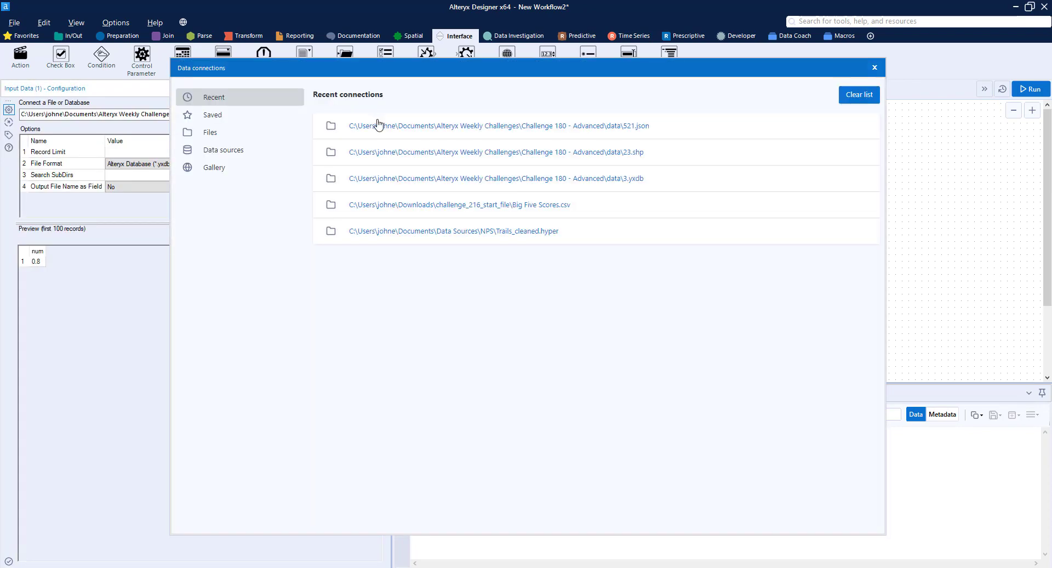
{"action": "left_click", "coordinate": [646, 156]}
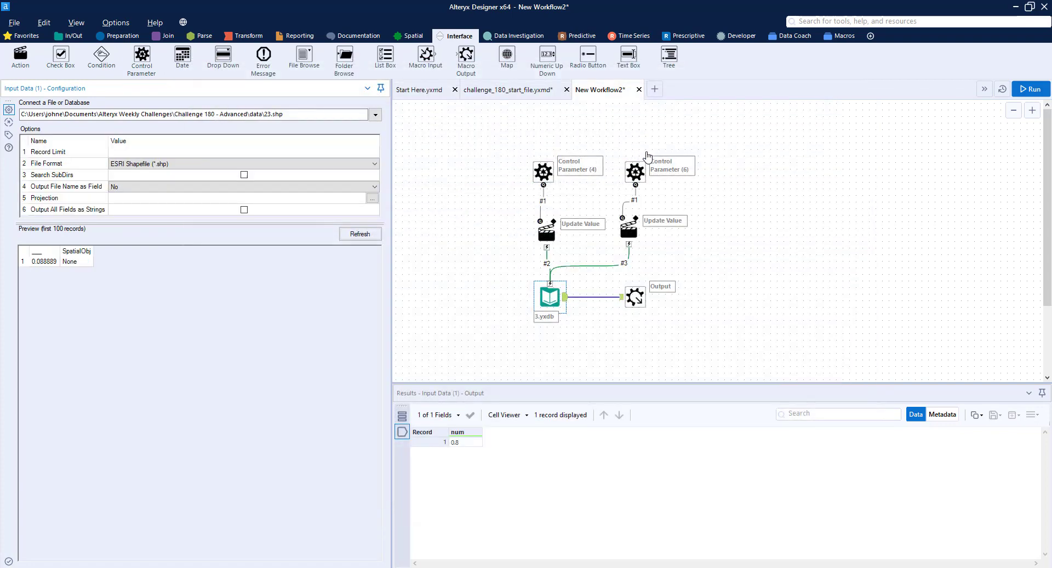
{"action": "left_click", "coordinate": [642, 299]}
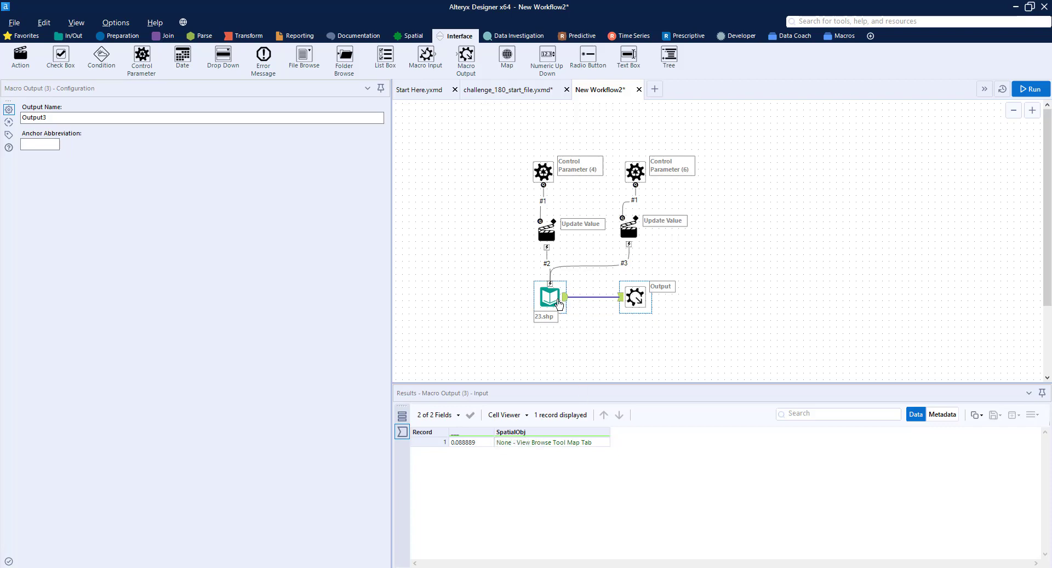
Point the Input Data tool to 521.json and run the workflow to check the fields reaching the Macro Output
{"action": "left_click", "coordinate": [559, 303]}
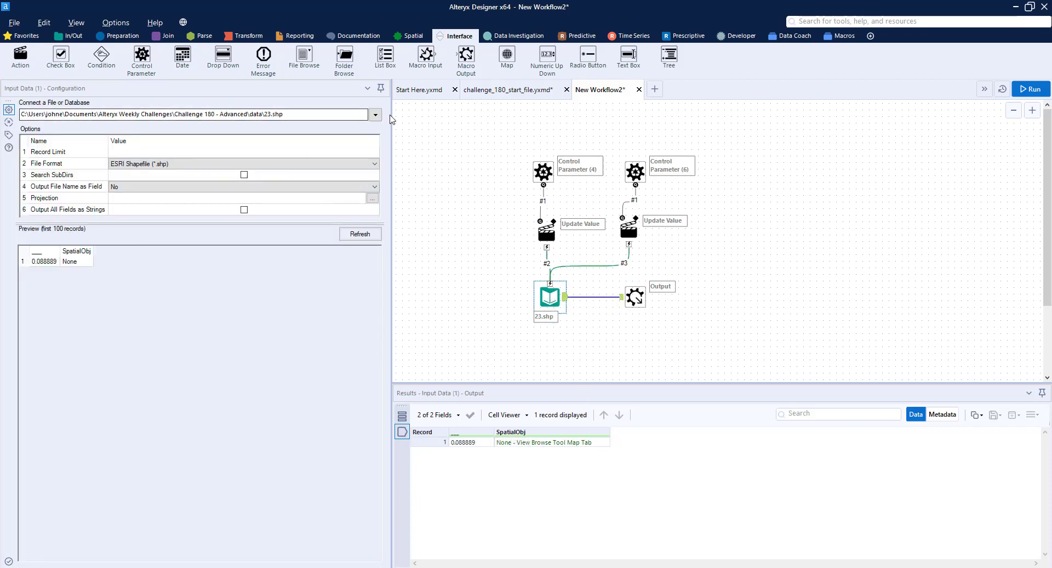
{"action": "left_click", "coordinate": [375, 114]}
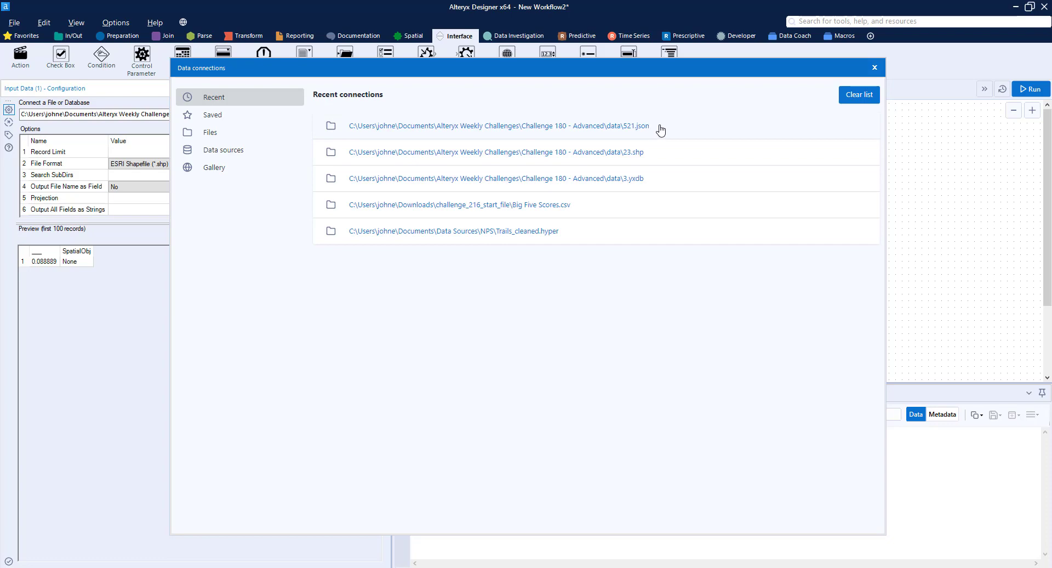
{"action": "left_click", "coordinate": [661, 130]}
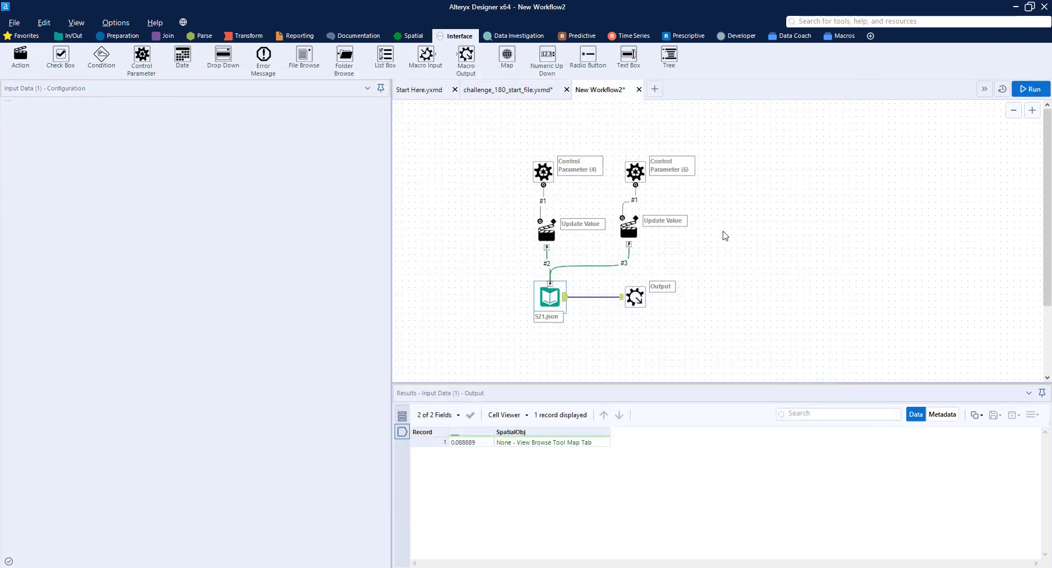
{"action": "left_click", "coordinate": [1030, 89]}
{"action": "left_click", "coordinate": [635, 297]}
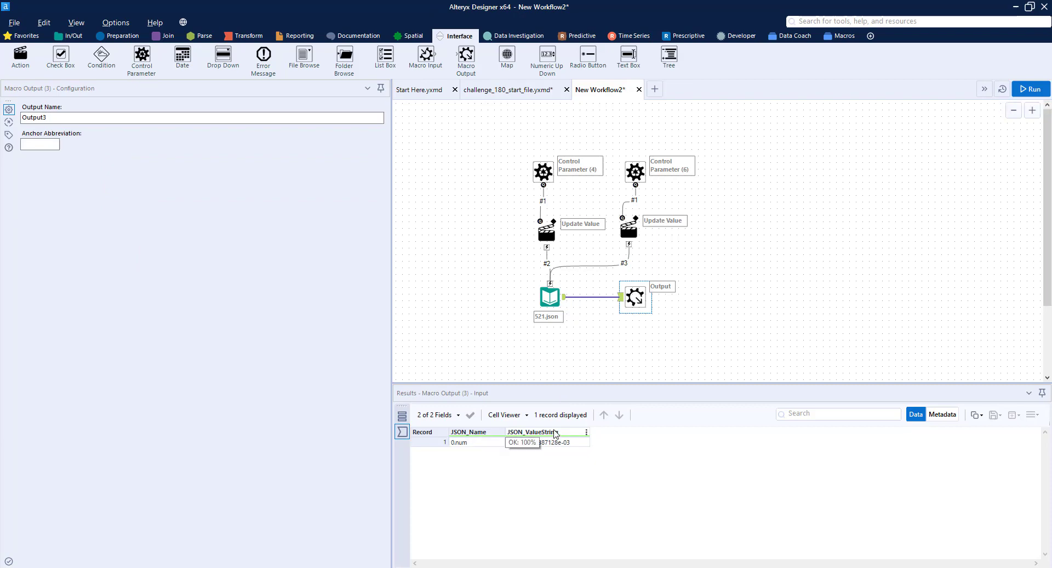
In the Interface Designer properties, set the output mode to Auto Configure by Position and choose the gold square standard icon
{"action": "left_click", "coordinate": [545, 94]}
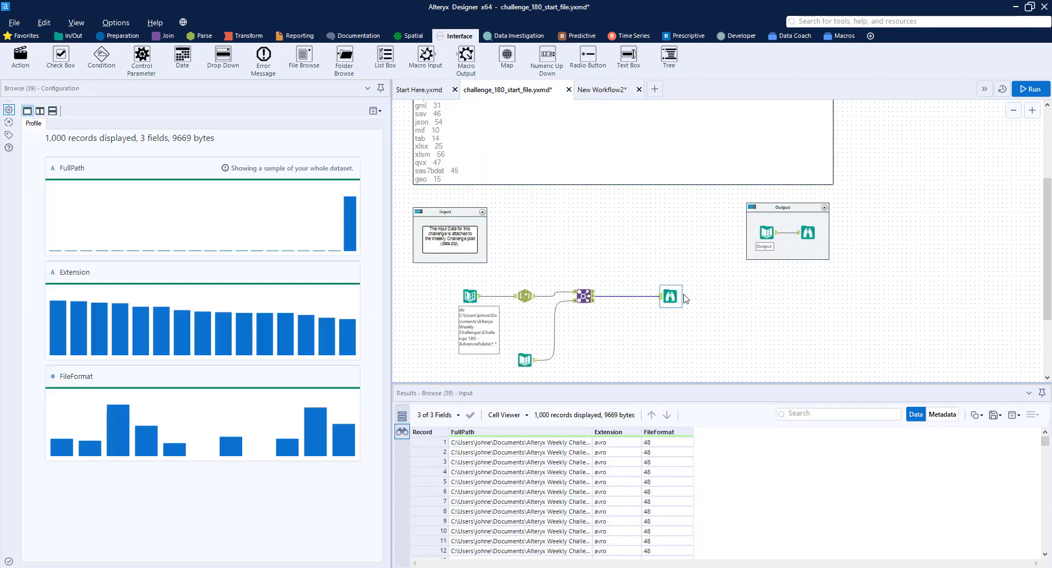
{"action": "left_click", "coordinate": [605, 95]}
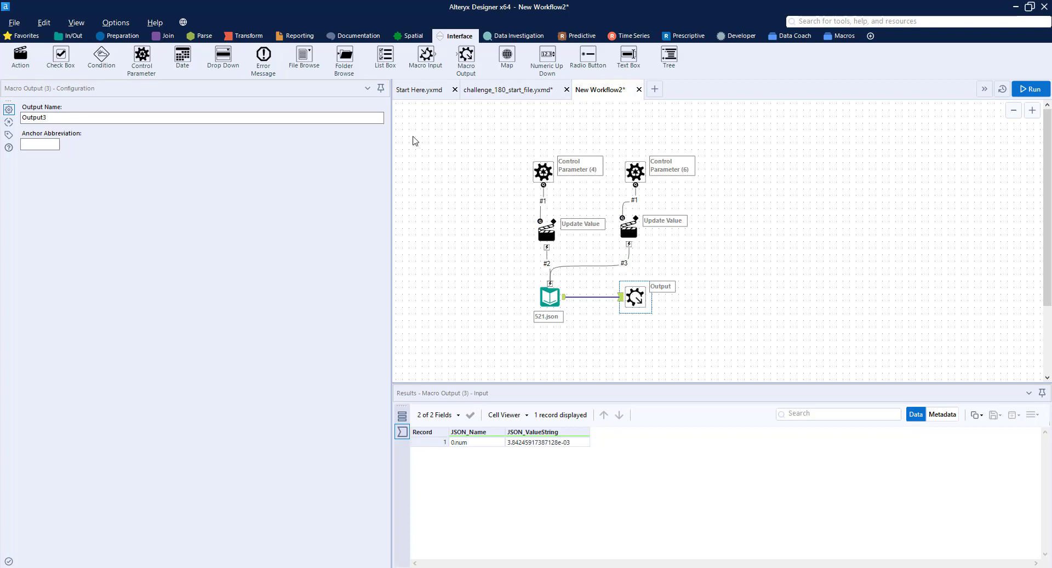
{"action": "left_click", "coordinate": [76, 24]}
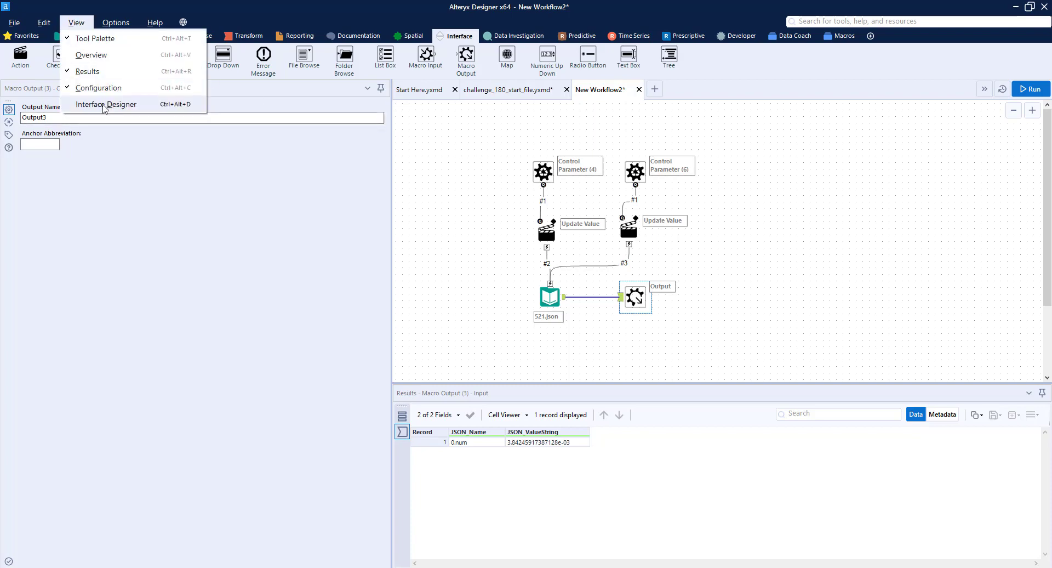
{"action": "left_click", "coordinate": [105, 106]}
{"action": "left_click", "coordinate": [705, 94]}
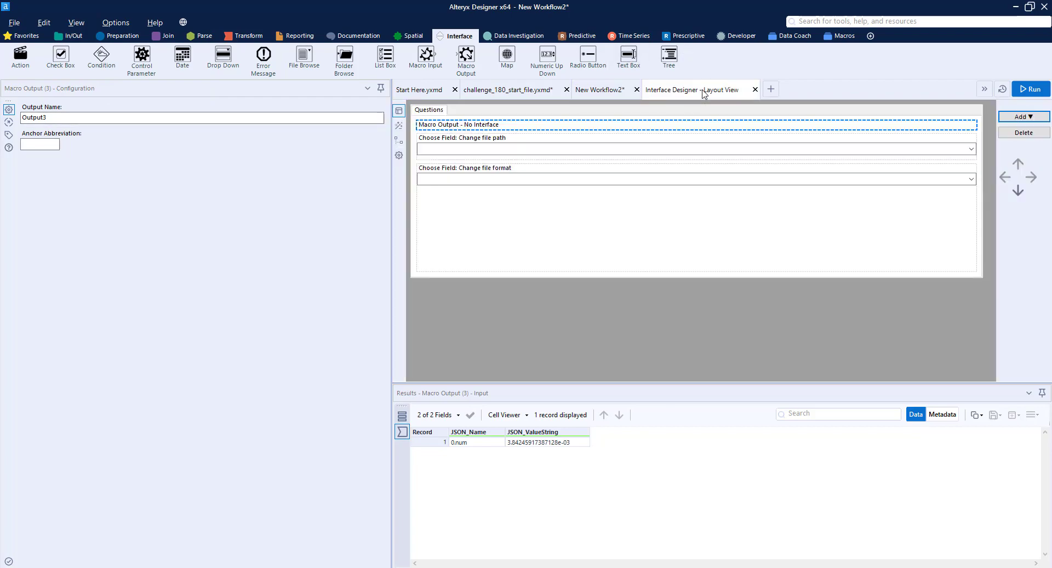
{"action": "left_click", "coordinate": [399, 156]}
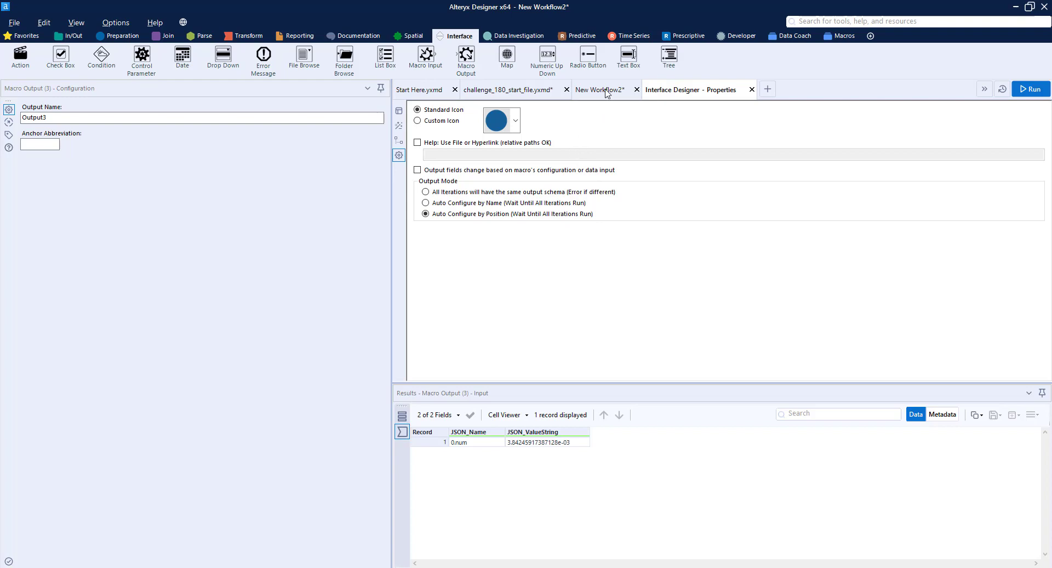
{"action": "left_click", "coordinate": [515, 120]}
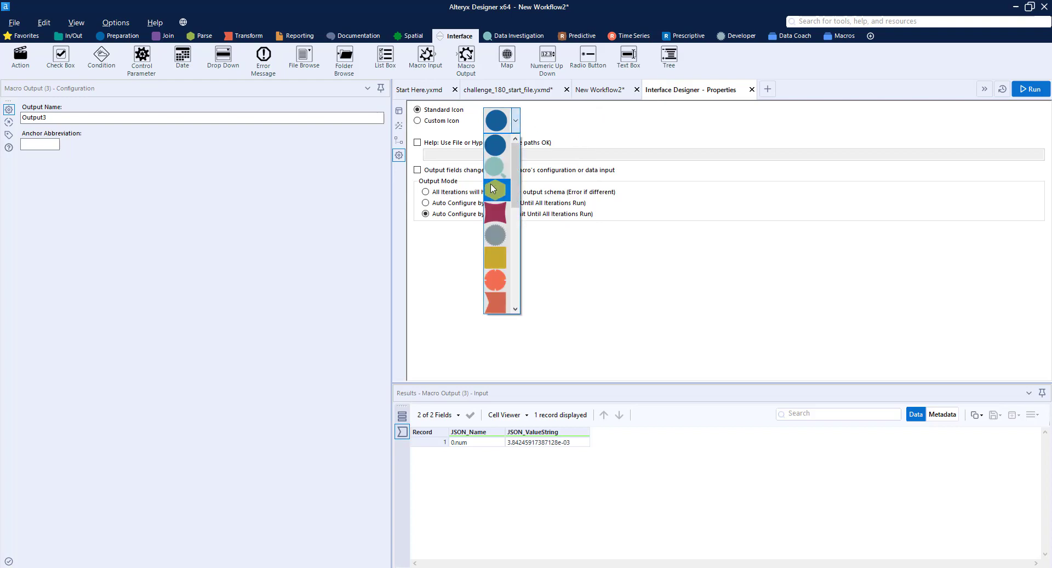
{"action": "left_click", "coordinate": [495, 258]}
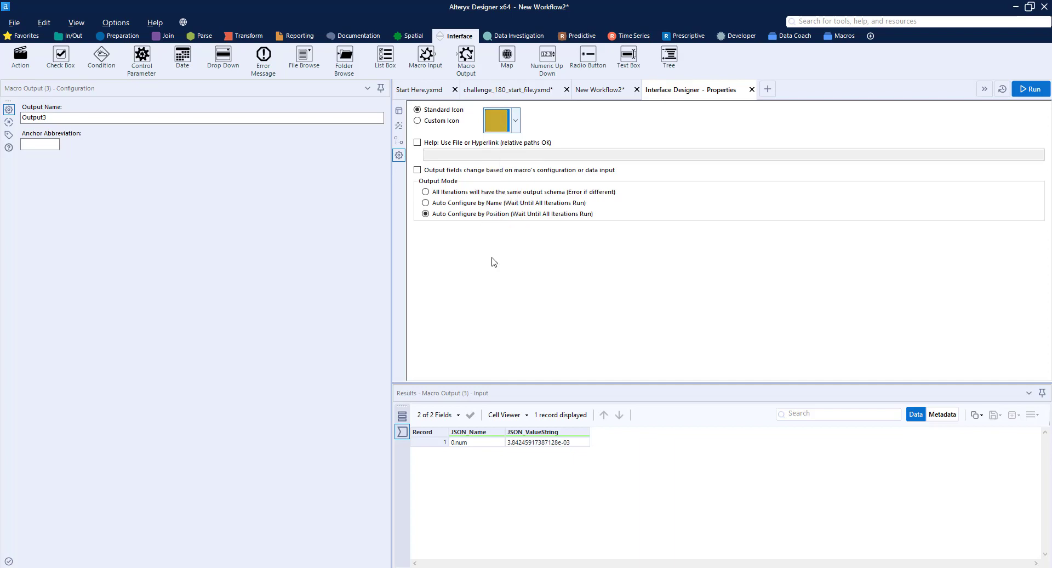
Return to the macro canvas and move the Macro Output tool farther away from the Input Data tool
{"action": "left_click", "coordinate": [613, 93]}
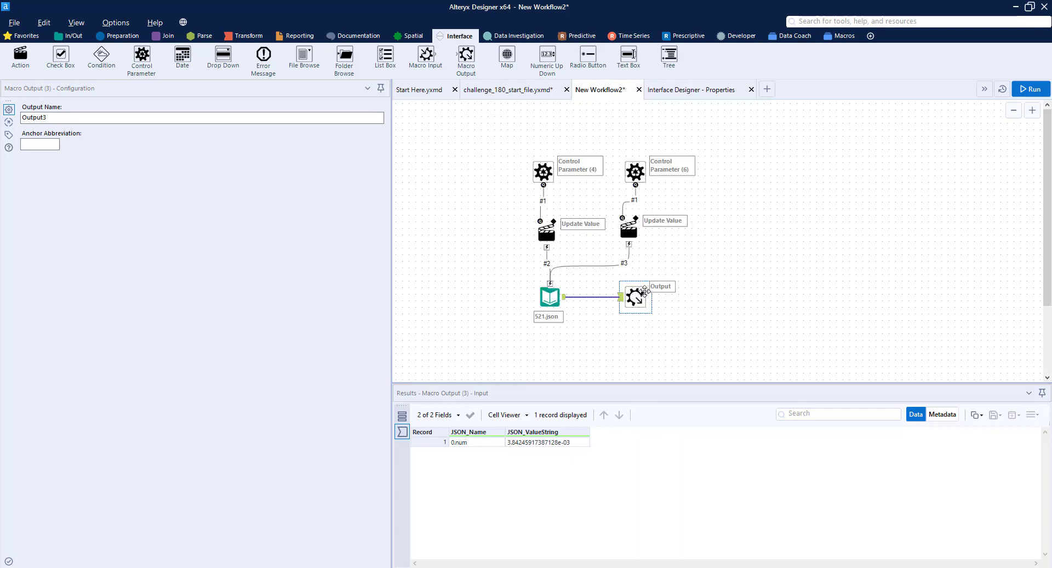
{"action": "left_click_drag", "start_coordinate": [645, 290], "coordinate": [690, 291]}
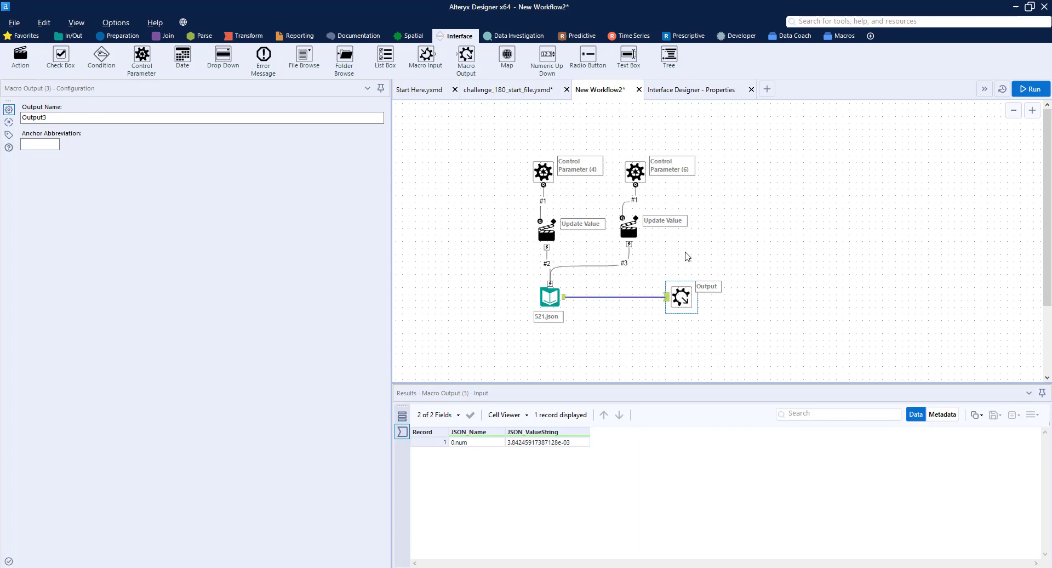
{"action": "left_click", "coordinate": [688, 256]}
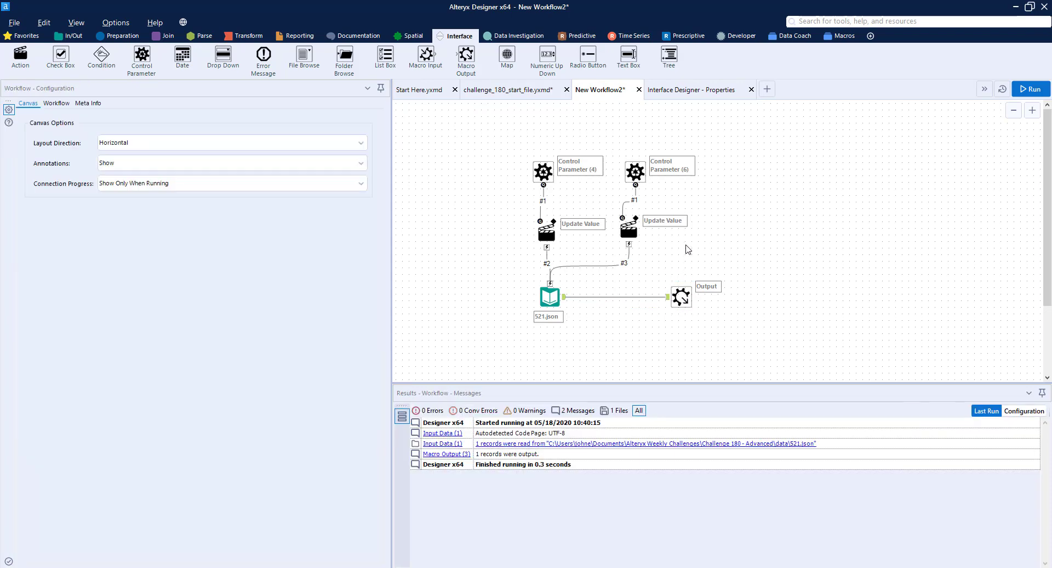
Save the new batch macro in the Alteryx Macros folder as 180 Macro
{"action": "key", "text": "ctrl+s"}
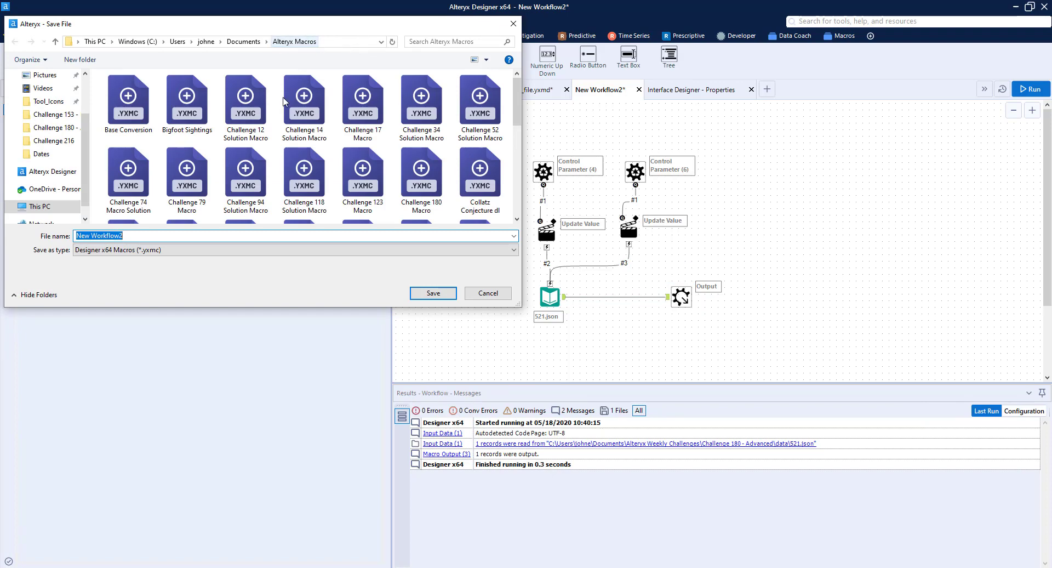
{"action": "type", "text": "180 Macro"}
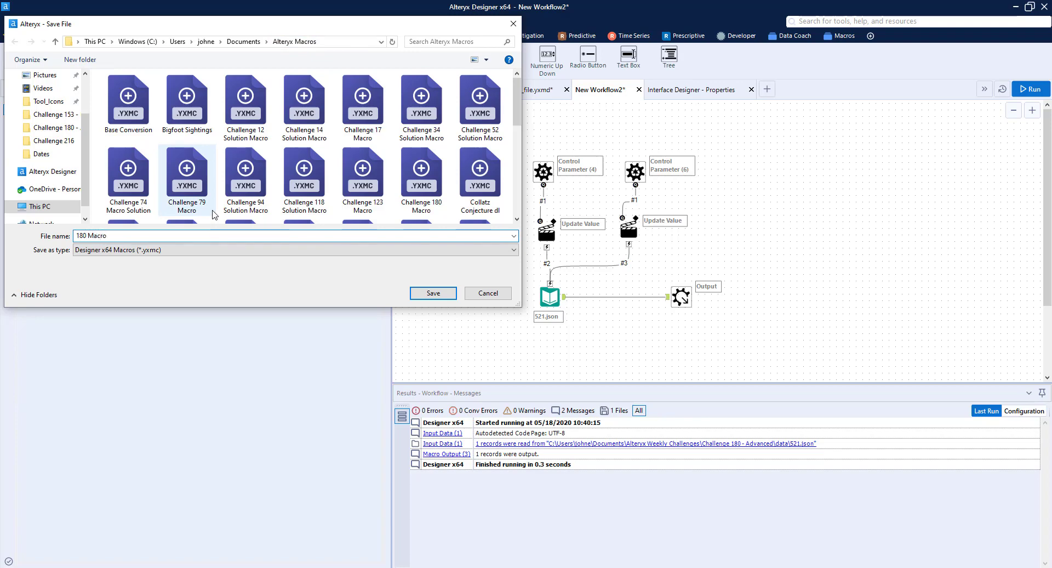
{"action": "key", "text": "Return"}
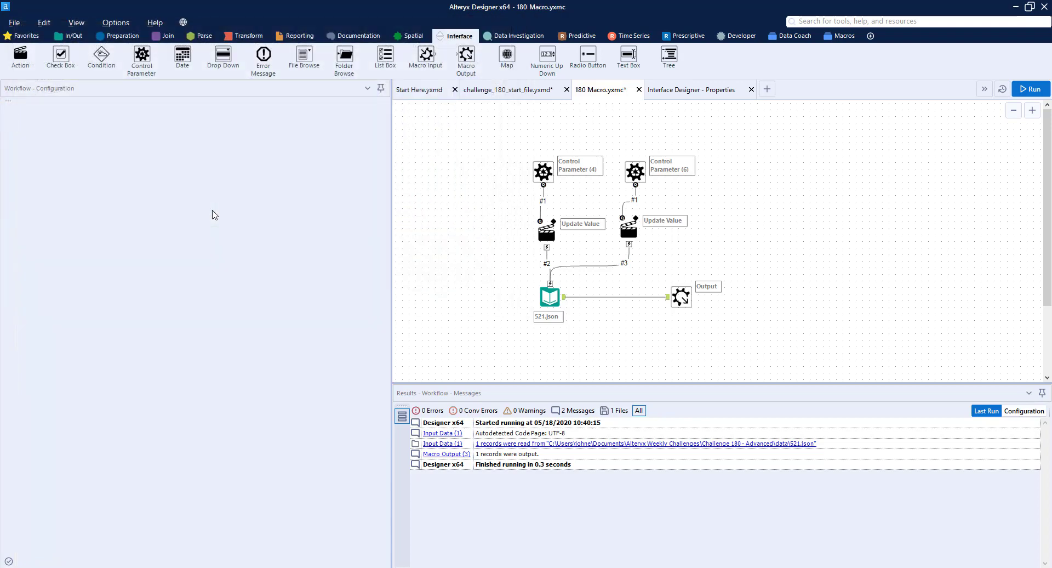
Switch to the challenge_180_start_file workflow and insert the 180 Macro tool between the Join and Browse tools
{"action": "left_click", "coordinate": [504, 91]}
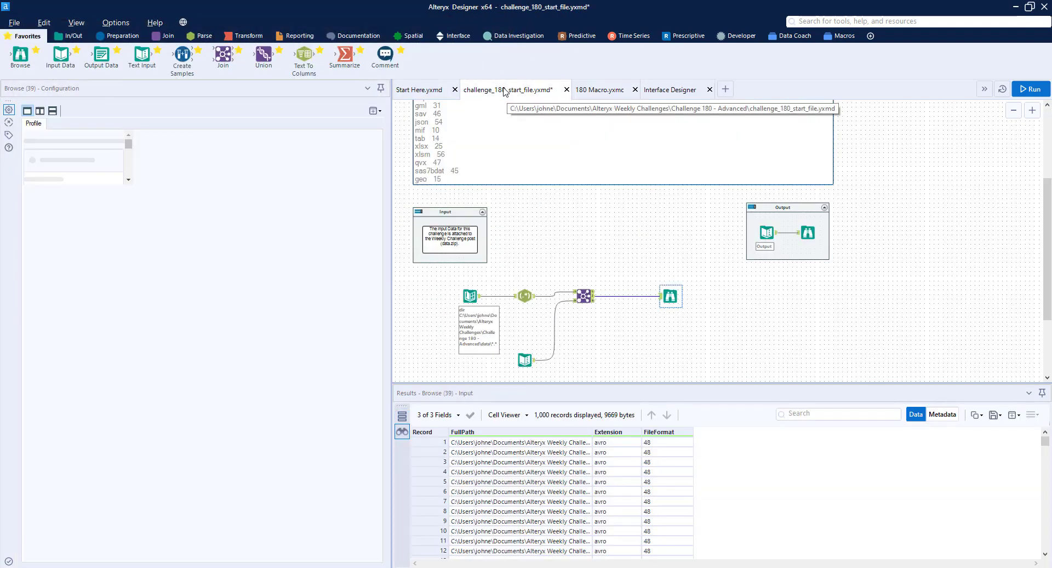
{"action": "left_click", "coordinate": [847, 36]}
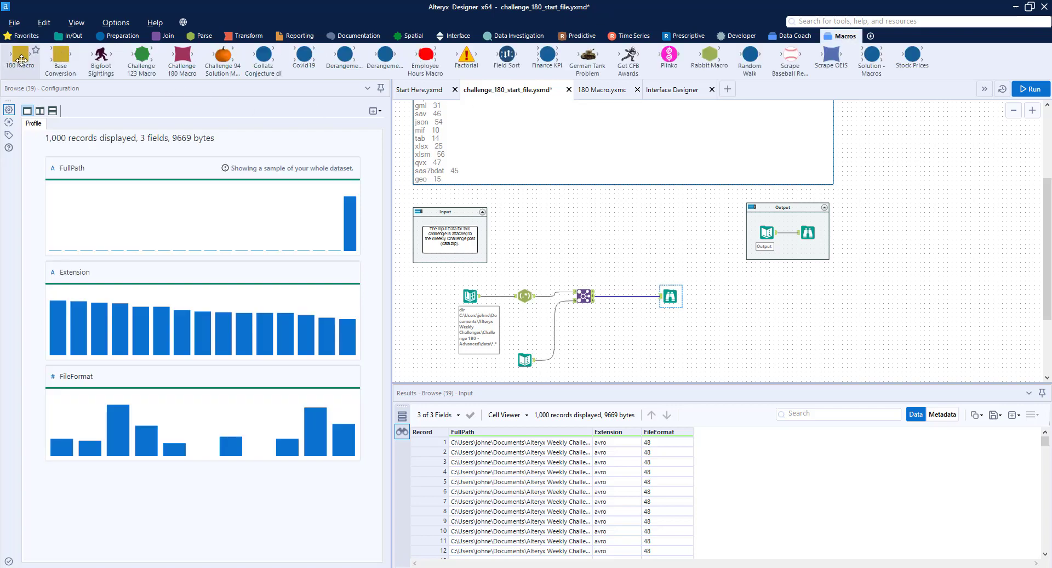
{"action": "left_click_drag", "start_coordinate": [22, 57], "coordinate": [630, 296]}
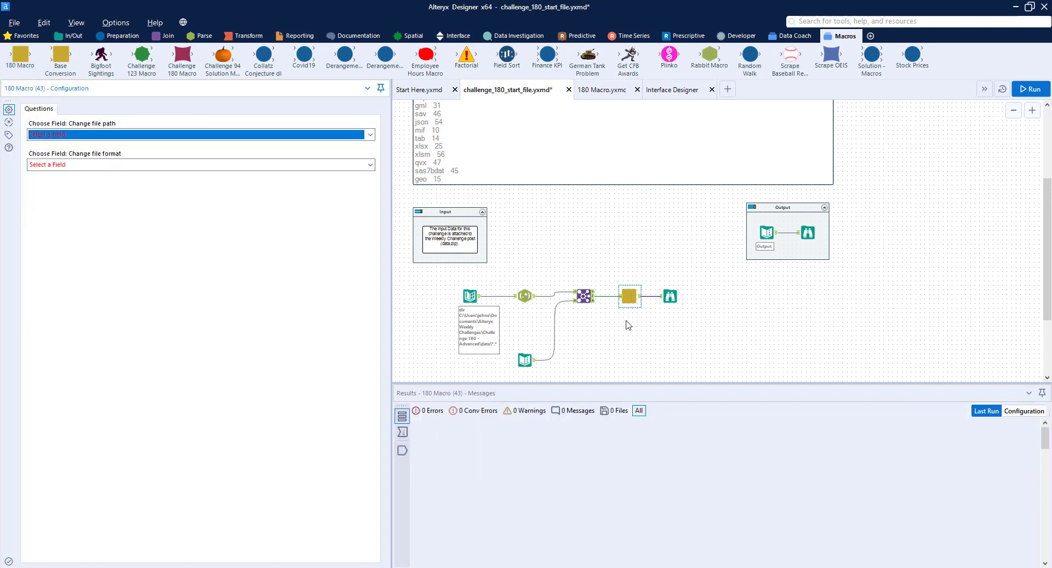
Configure the 180 Macro tool to take the file path from FullPath and the file format from FileFormat
{"action": "scroll", "coordinate": [628, 324], "scroll_direction": "up", "scroll_amount": 2}
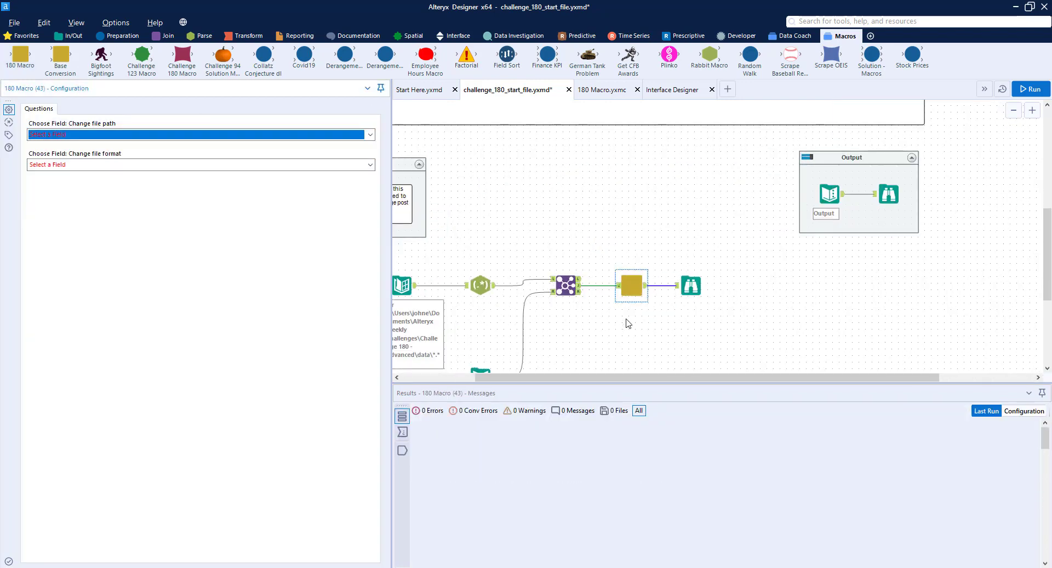
{"action": "left_click", "coordinate": [104, 138]}
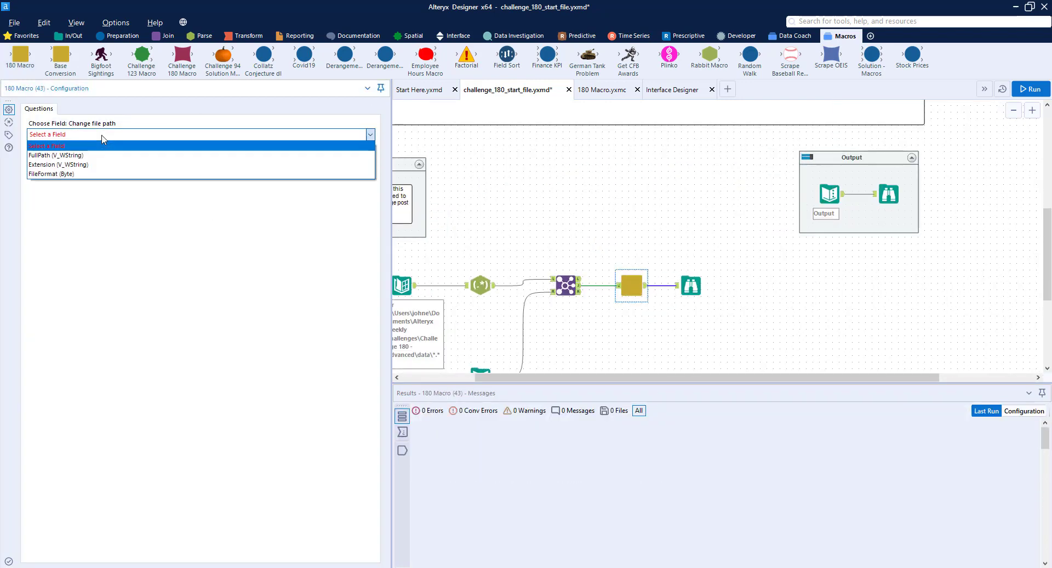
{"action": "left_click", "coordinate": [80, 156]}
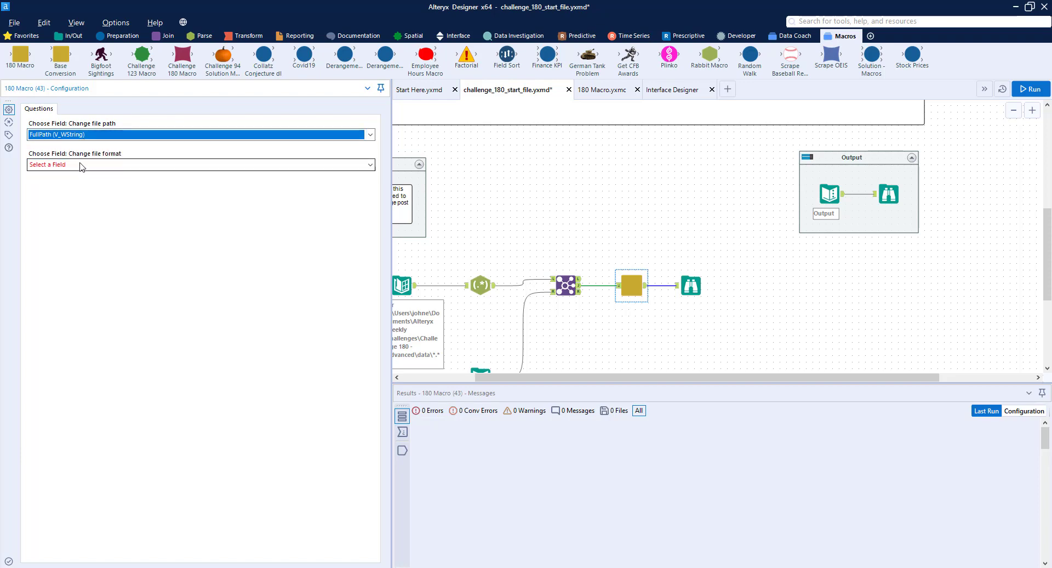
{"action": "left_click", "coordinate": [81, 167]}
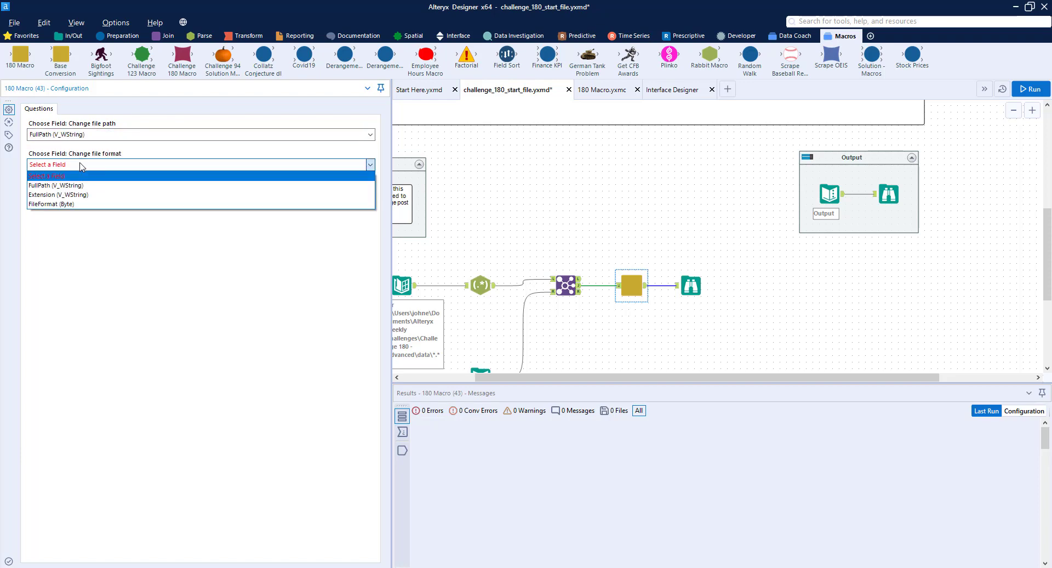
{"action": "left_click", "coordinate": [55, 204]}
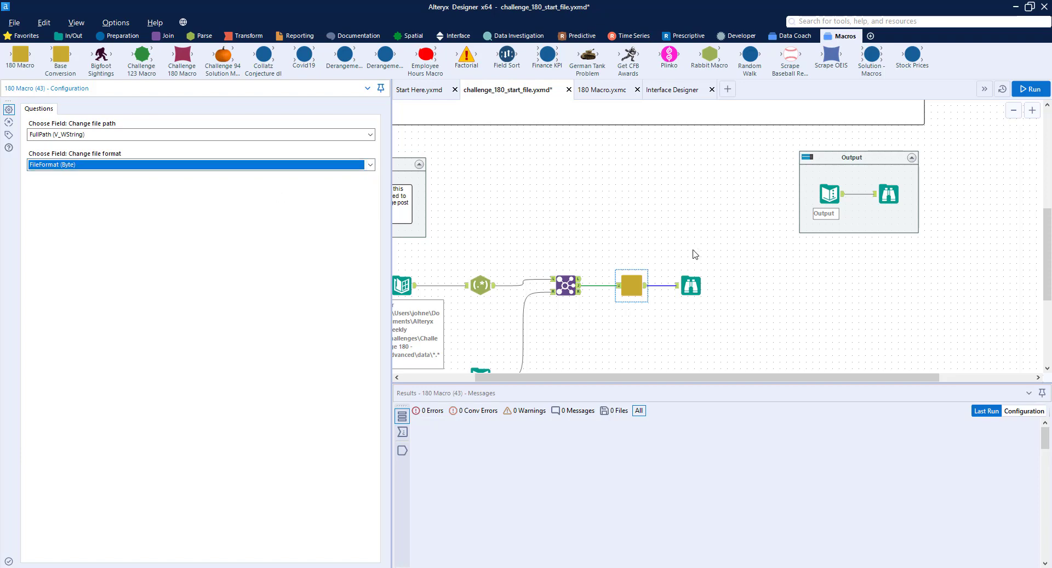
Space out the Browse and 180 Macro tools and run the workflow to check the macro's messages
{"action": "left_click_drag", "start_coordinate": [693, 284], "coordinate": [732, 281]}
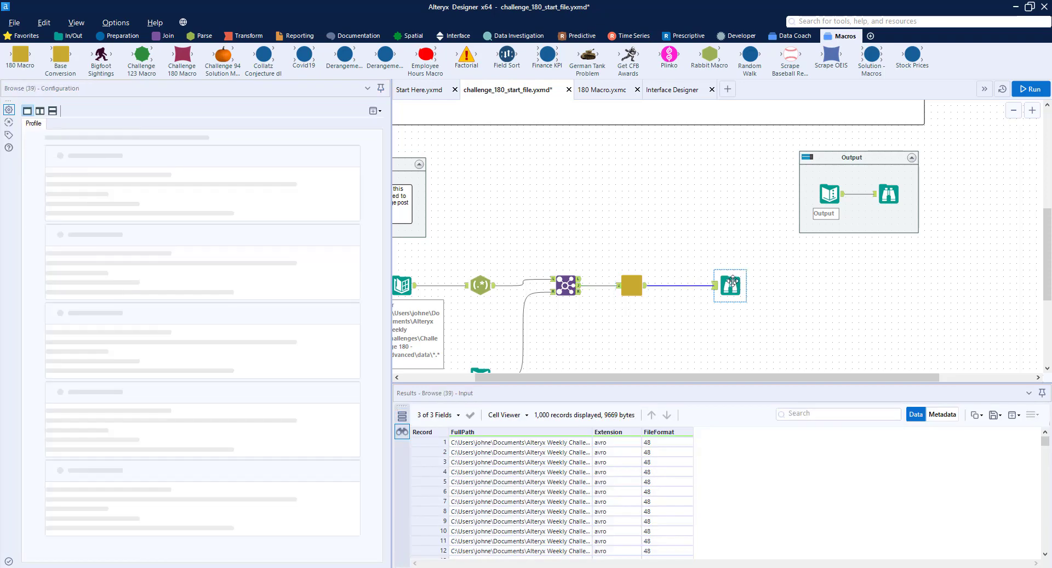
{"action": "key", "text": "ctrl+r"}
{"action": "scroll", "coordinate": [726, 269], "scroll_direction": "down", "scroll_amount": 1}
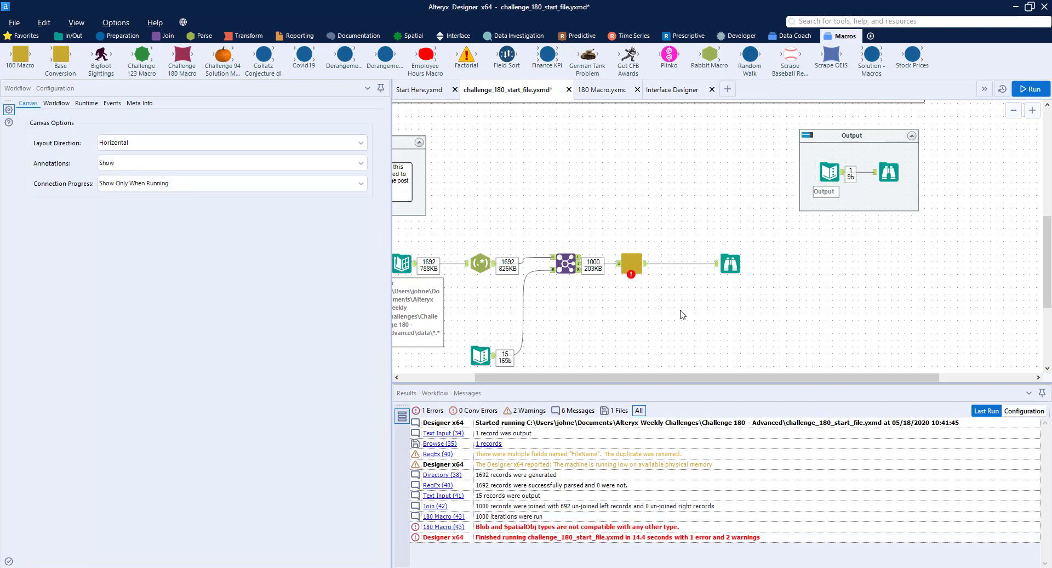
{"action": "left_click", "coordinate": [659, 261]}
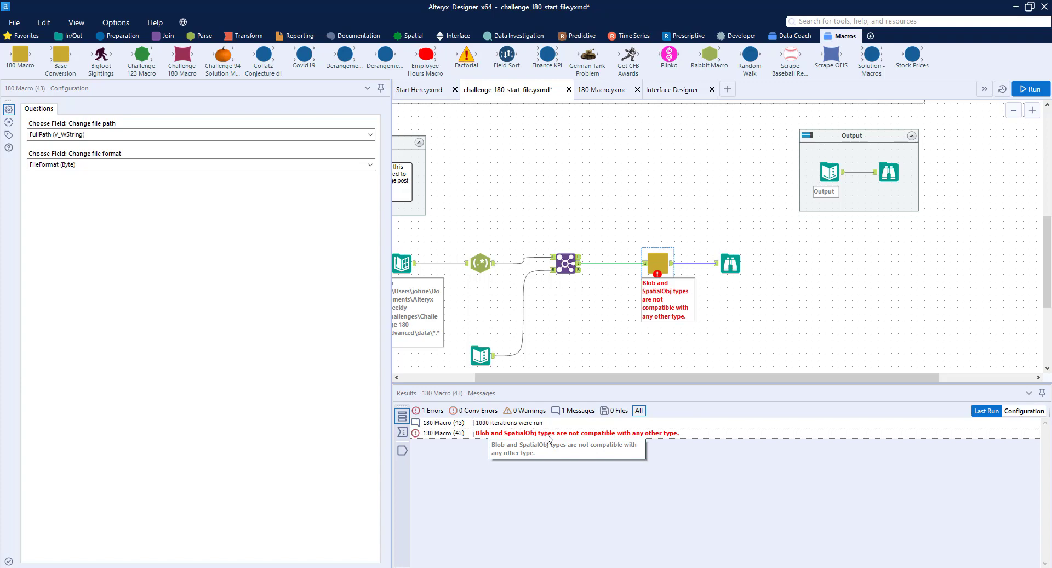
{"action": "left_click_drag", "start_coordinate": [662, 262], "coordinate": [649, 263]}
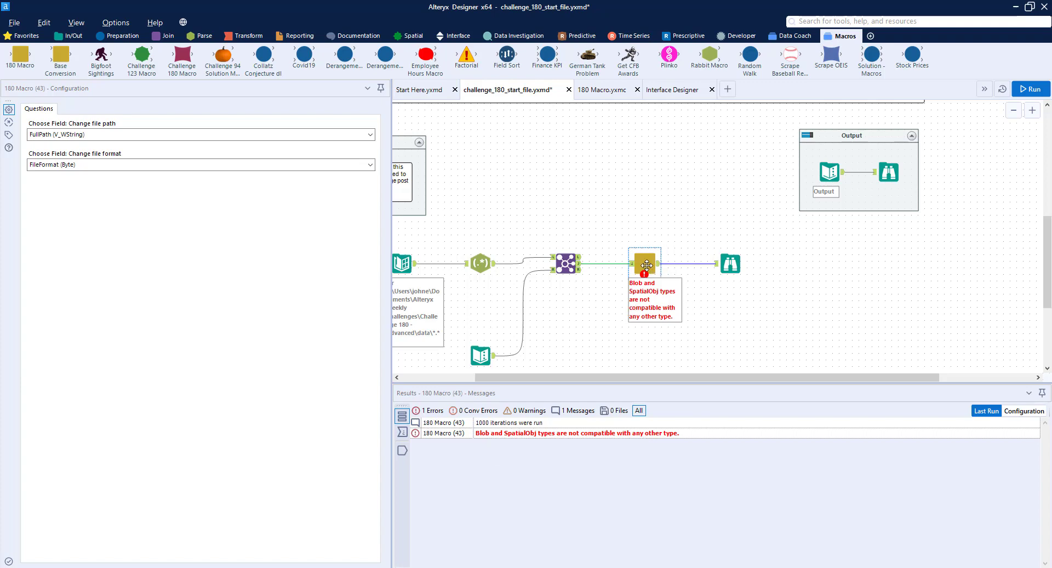
In 180 Macro.yxmc, insert a Dynamic Select before the Macro Output that excludes the Blob and SpatialObj field types, and save the macro
{"action": "left_click", "coordinate": [609, 93]}
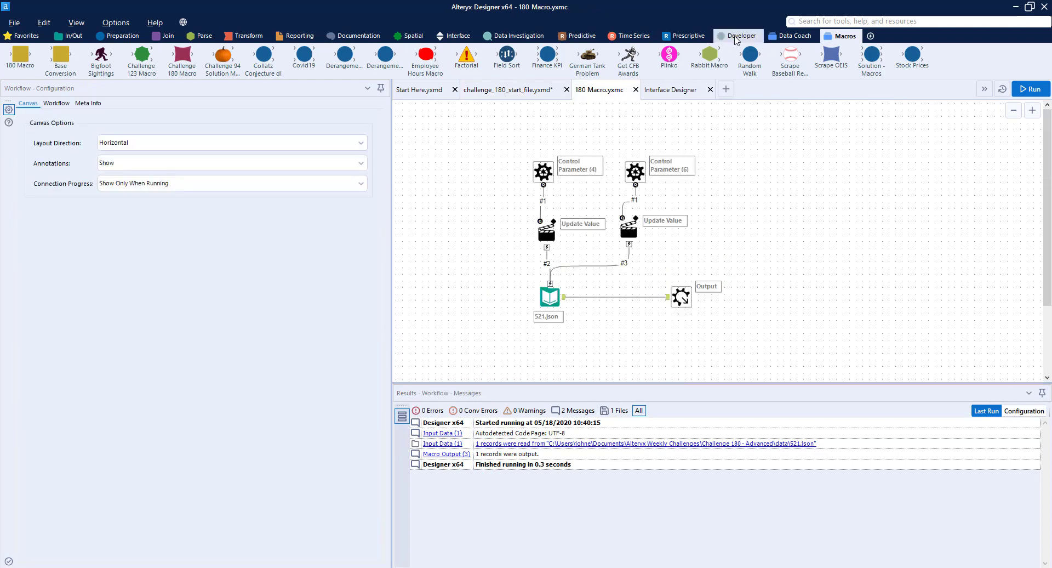
{"action": "left_click", "coordinate": [736, 37]}
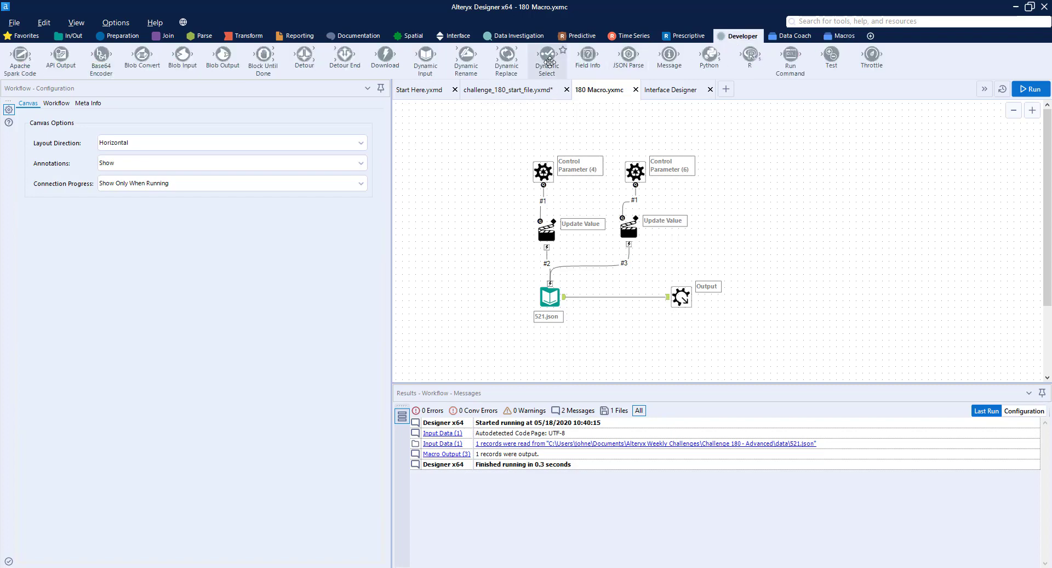
{"action": "left_click_drag", "start_coordinate": [549, 61], "coordinate": [615, 297]}
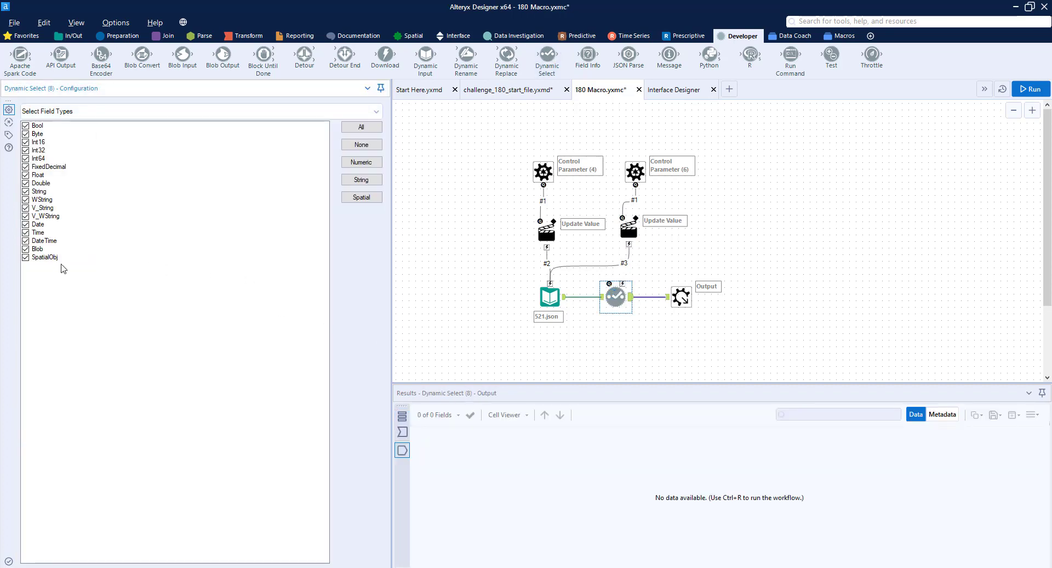
{"action": "left_click", "coordinate": [25, 250]}
{"action": "left_click", "coordinate": [26, 258]}
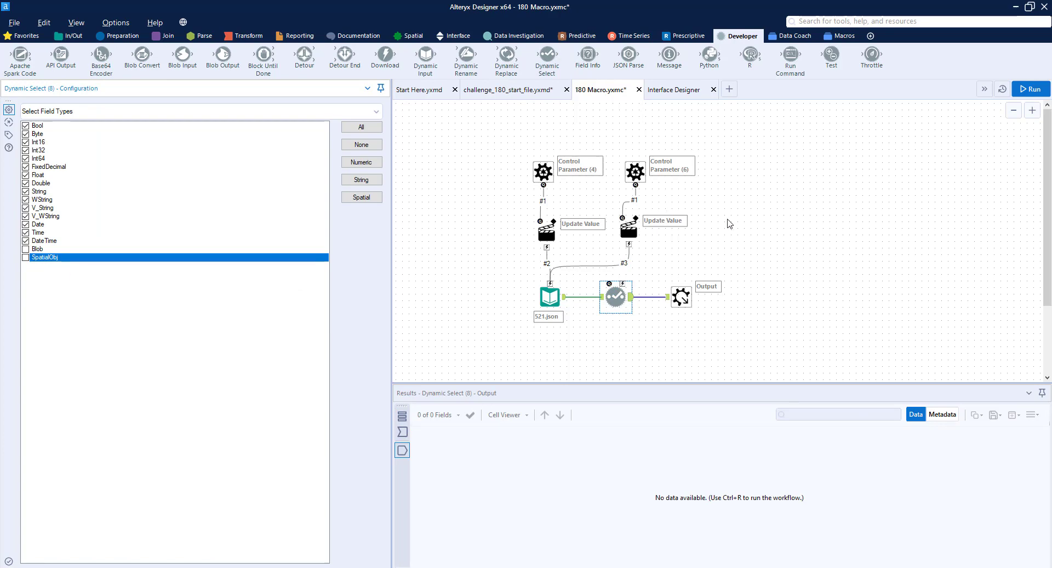
{"action": "key", "text": "ctrl+s"}
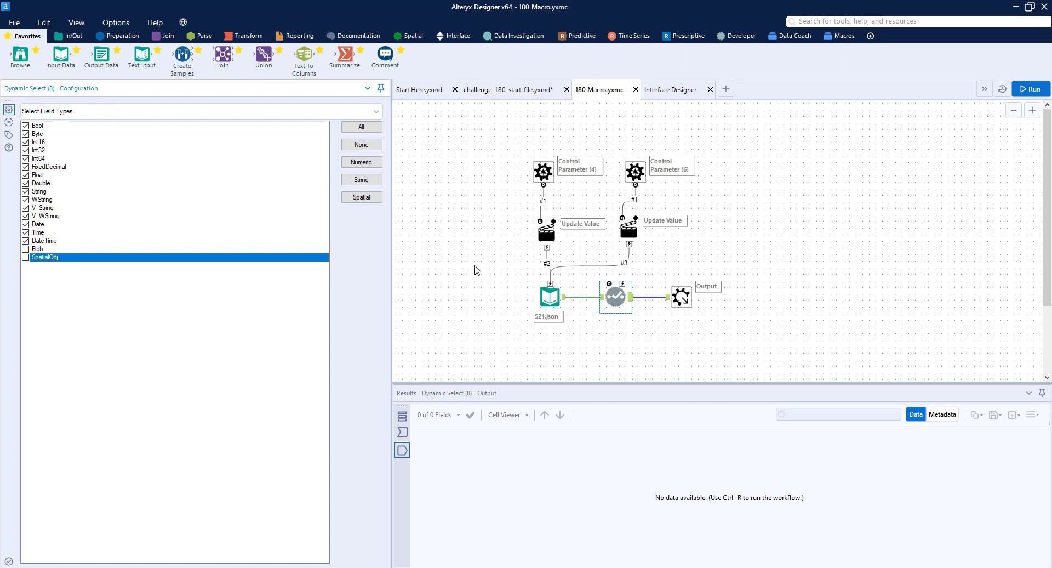
Run the macro and check the fields reaching the Macro Output and the Dynamic Select's field types
{"action": "left_click", "coordinate": [680, 295]}
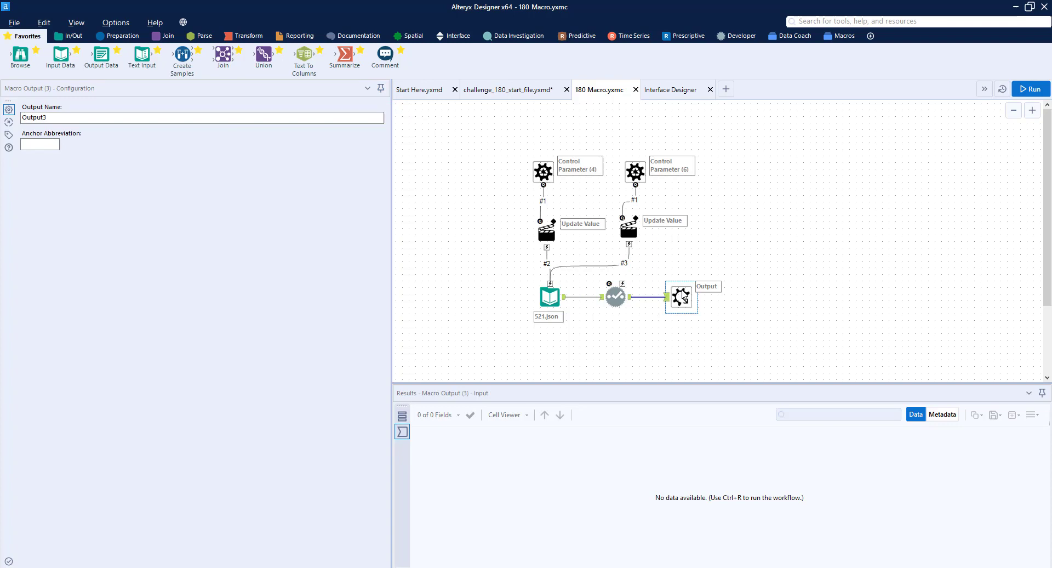
{"action": "left_click", "coordinate": [1036, 91]}
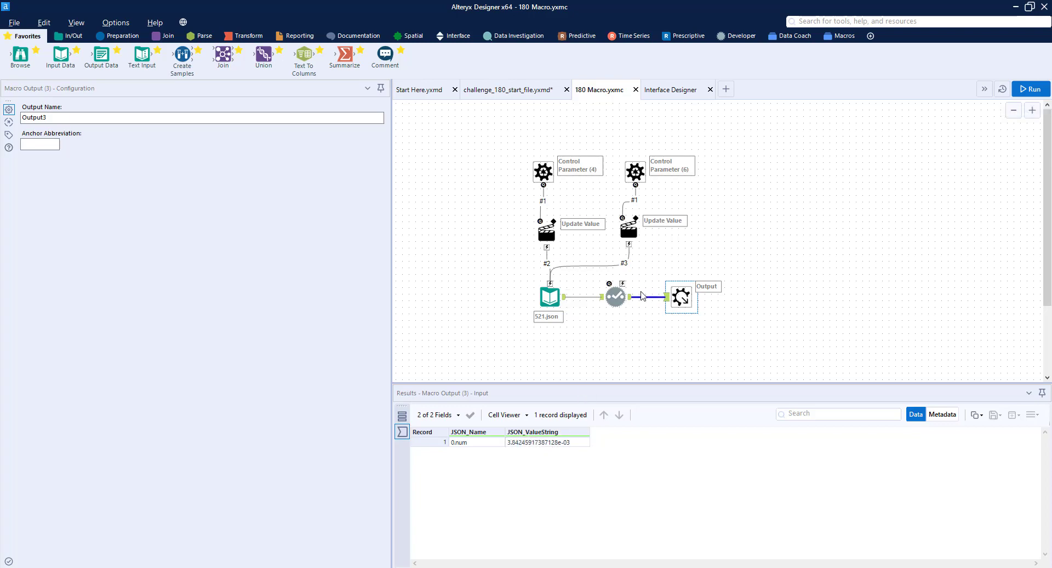
{"action": "left_click", "coordinate": [620, 297]}
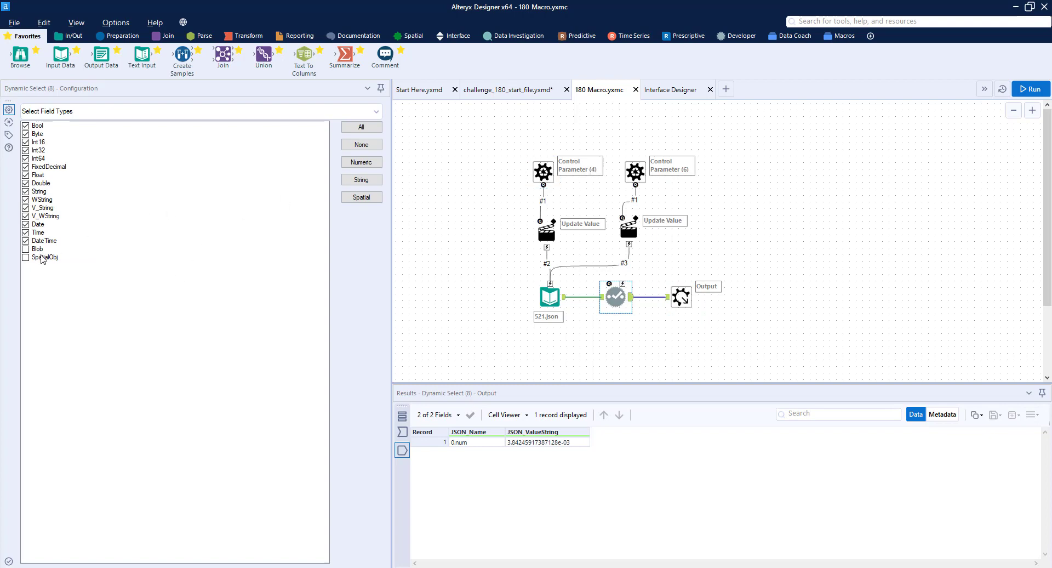
Return to the challenge_180_start_file workflow, then cache the Directory tool and run the workflow
{"action": "left_click", "coordinate": [518, 90]}
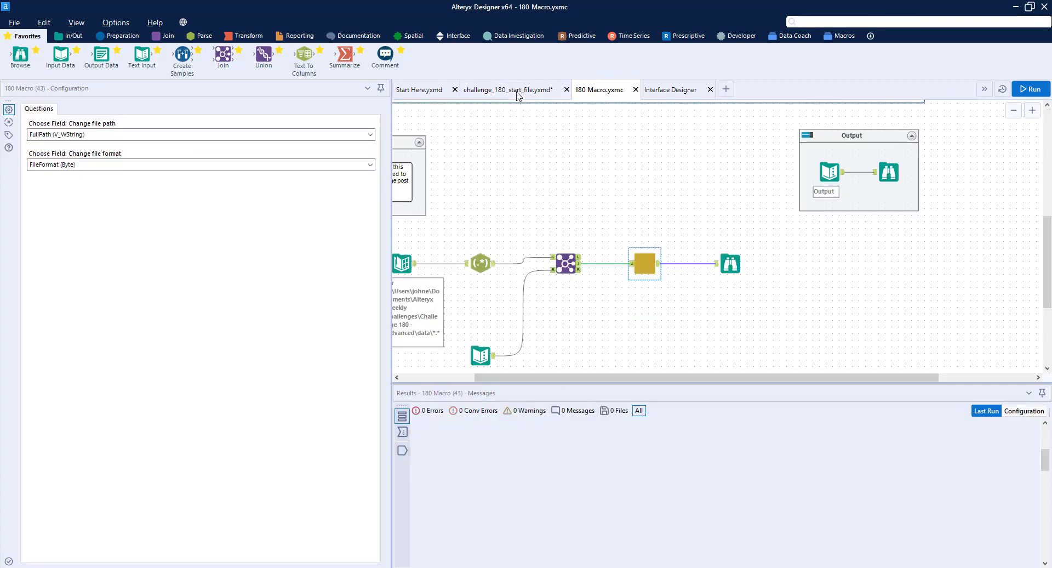
{"action": "left_click", "coordinate": [615, 326]}
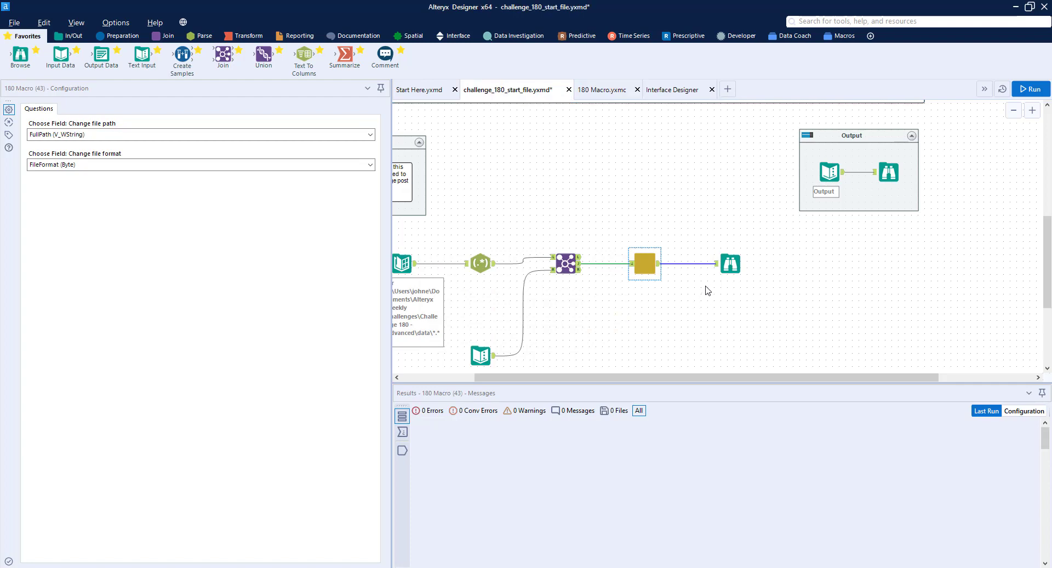
{"action": "left_click_drag", "start_coordinate": [691, 378], "coordinate": [621, 378]}
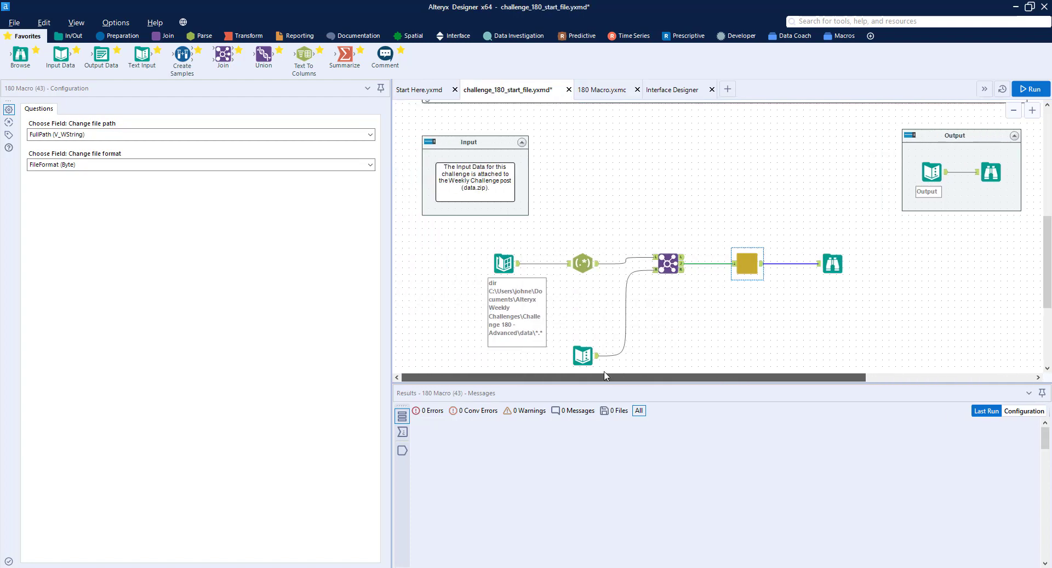
{"action": "left_click", "coordinate": [507, 263]}
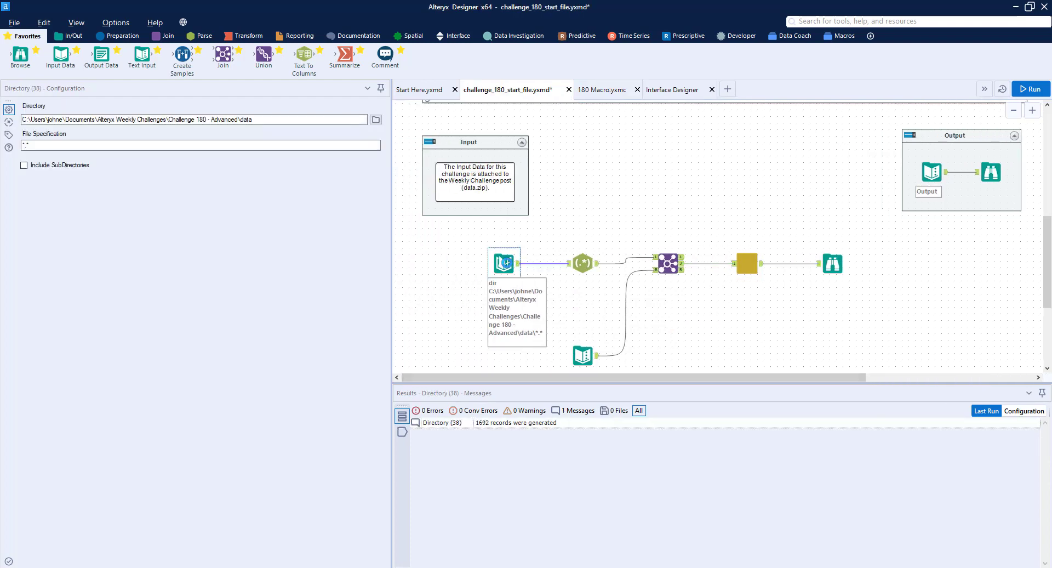
{"action": "right_click", "coordinate": [505, 263]}
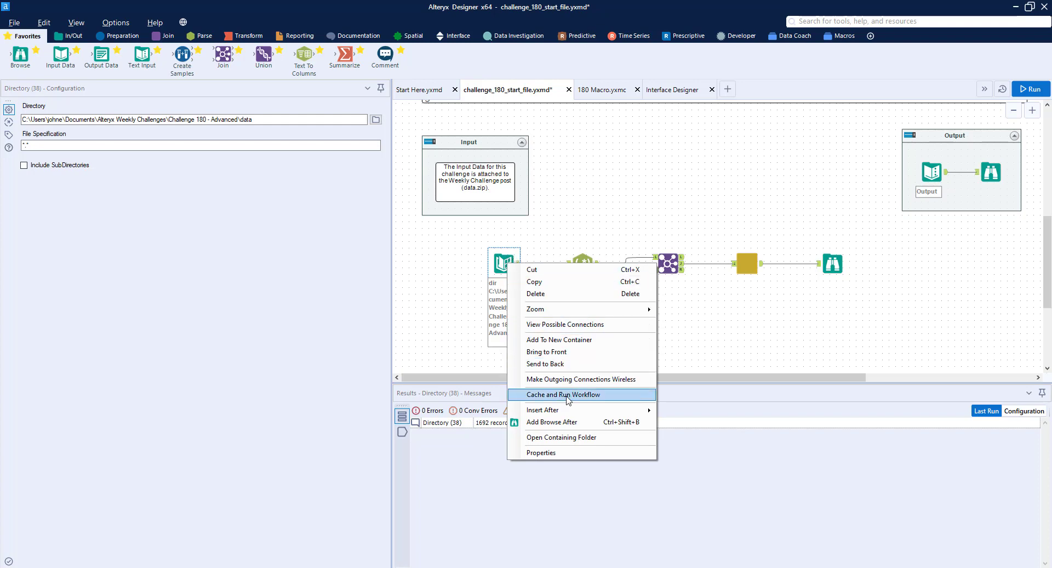
{"action": "left_click", "coordinate": [567, 395]}
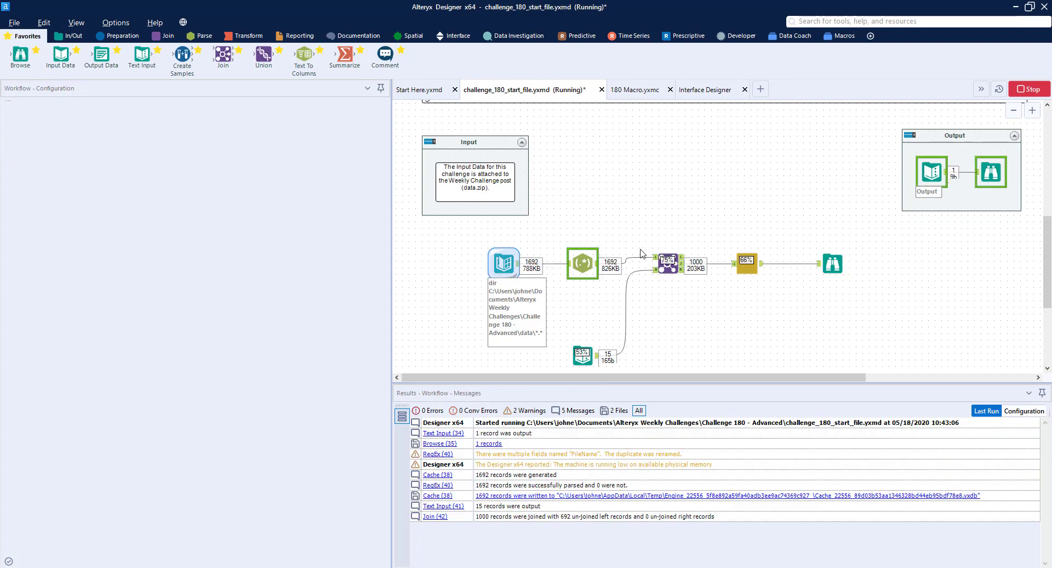
Examine the num and num2 records that the 180 Macro passes to the Browse tool
{"action": "left_click", "coordinate": [745, 261]}
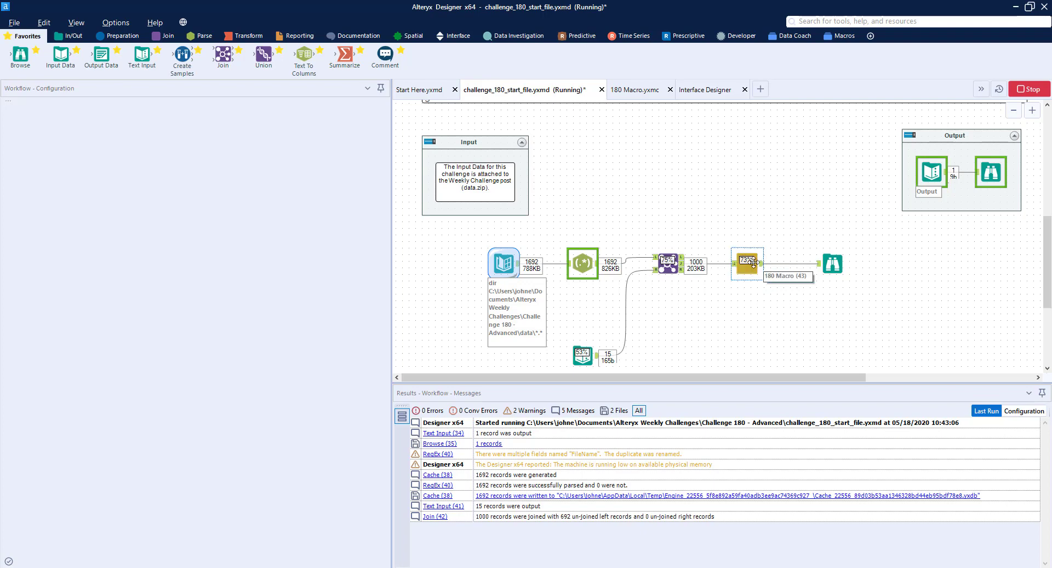
{"action": "left_click", "coordinate": [765, 264]}
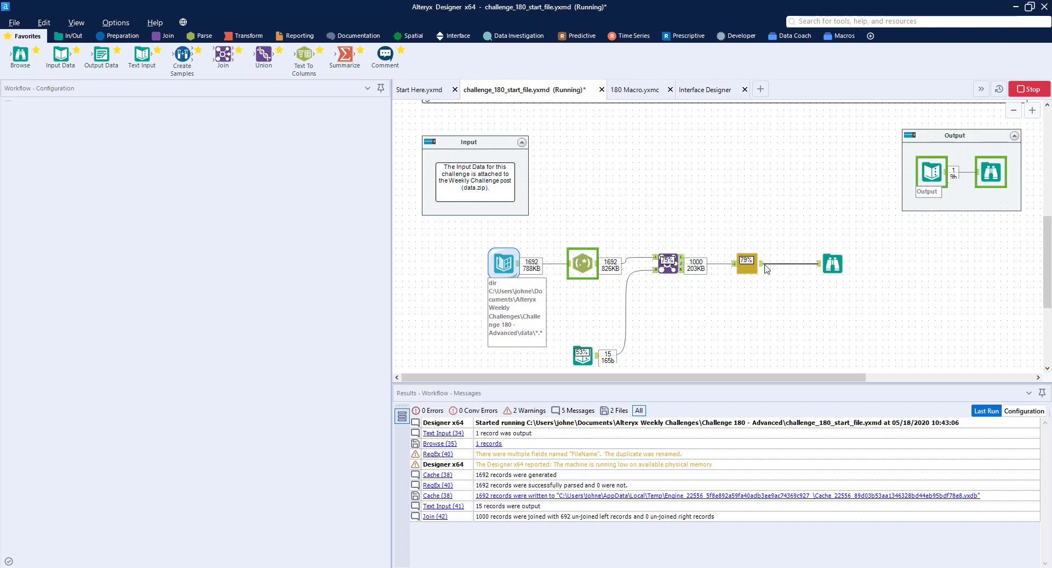
{"action": "left_click", "coordinate": [758, 270]}
{"action": "left_click", "coordinate": [834, 265]}
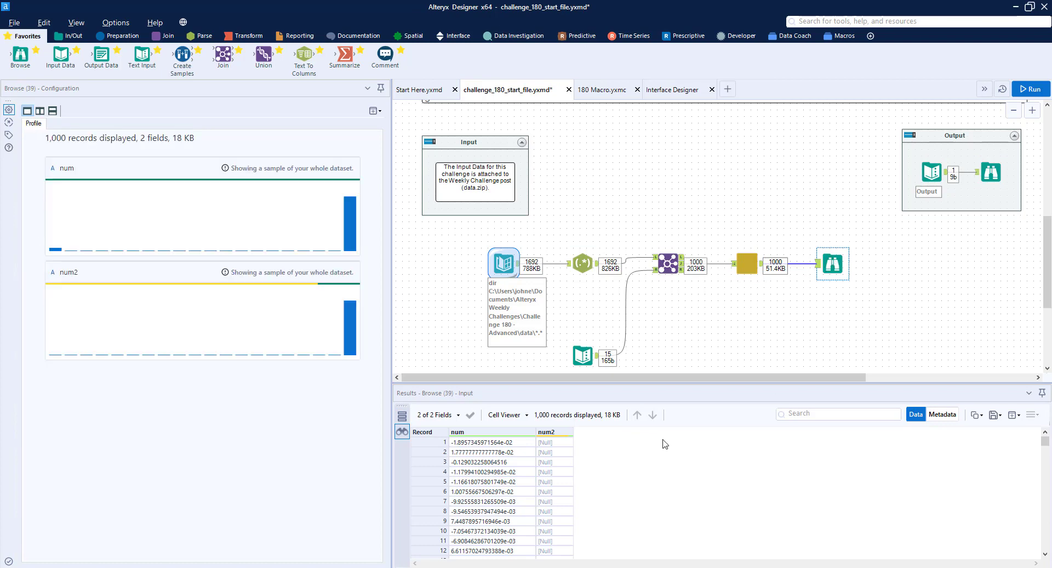
{"action": "scroll", "coordinate": [559, 470], "scroll_direction": "down", "scroll_amount": 20}
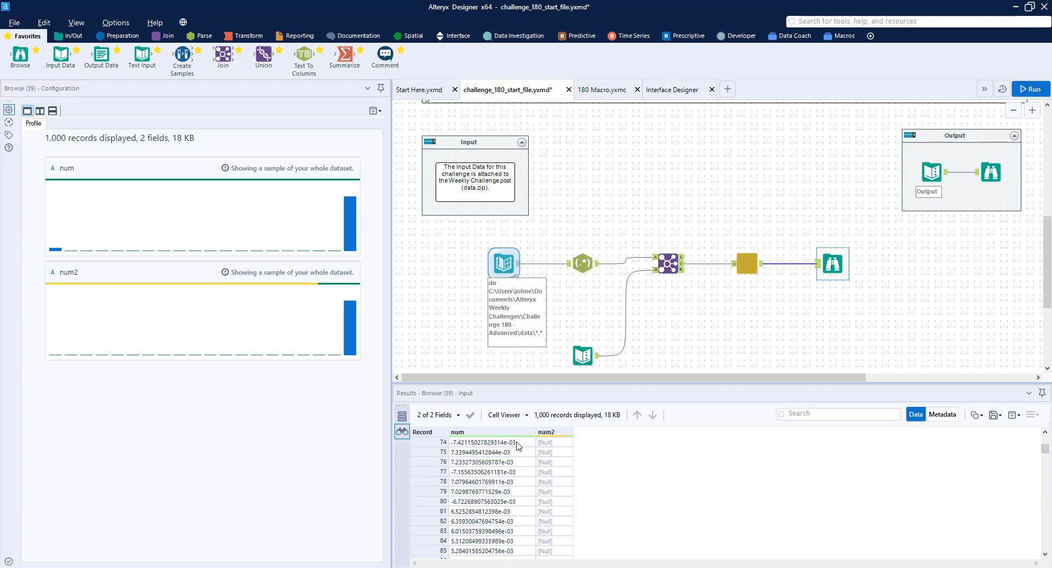
{"action": "scroll", "coordinate": [548, 468], "scroll_direction": "down", "scroll_amount": 15}
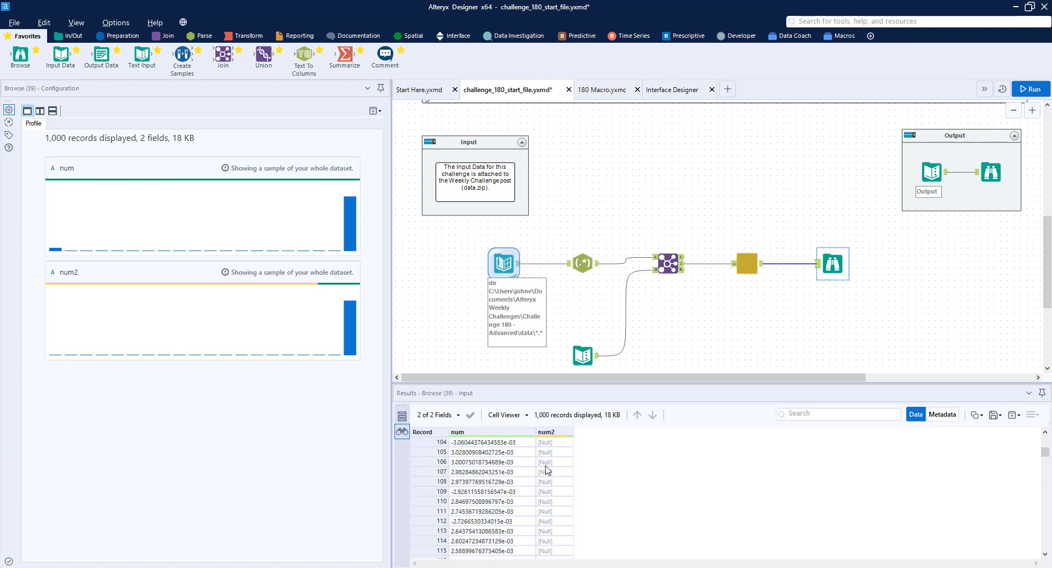
{"action": "scroll", "coordinate": [547, 467], "scroll_direction": "down", "scroll_amount": 6}
{"action": "scroll", "coordinate": [546, 467], "scroll_direction": "down", "scroll_amount": 15}
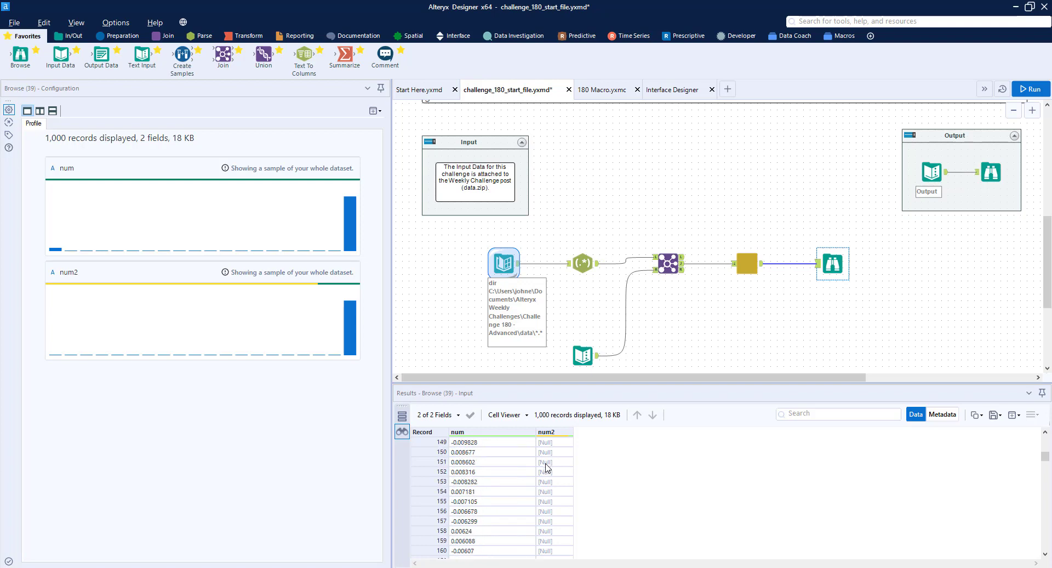
Widen the num and num2 result columns and examine the records where num2 holds values and where it is null
{"action": "scroll", "coordinate": [546, 468], "scroll_direction": "down", "scroll_amount": 10}
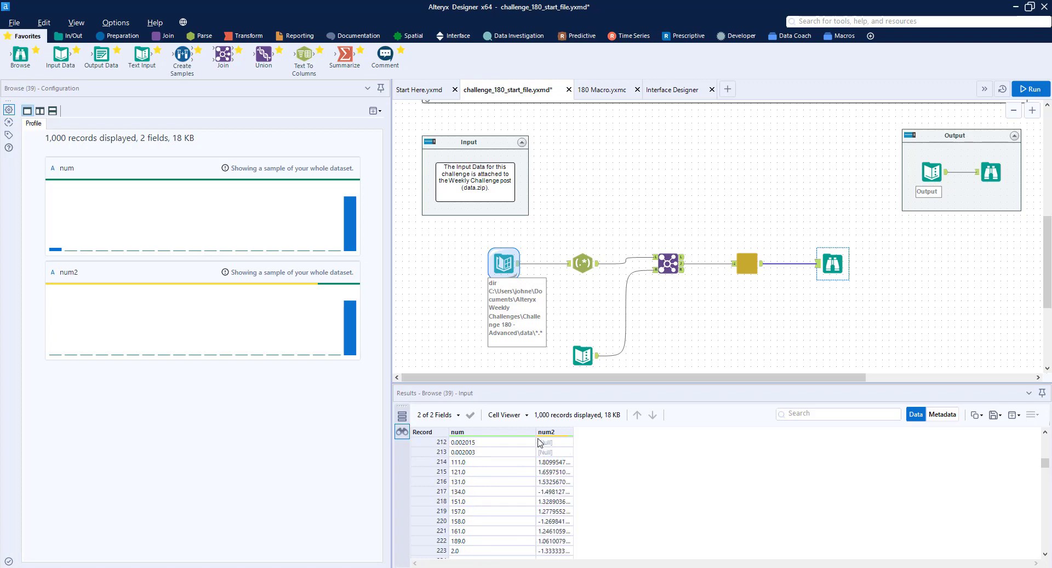
{"action": "left_click_drag", "start_coordinate": [573, 433], "coordinate": [654, 409]}
{"action": "left_click_drag", "start_coordinate": [536, 432], "coordinate": [592, 421]}
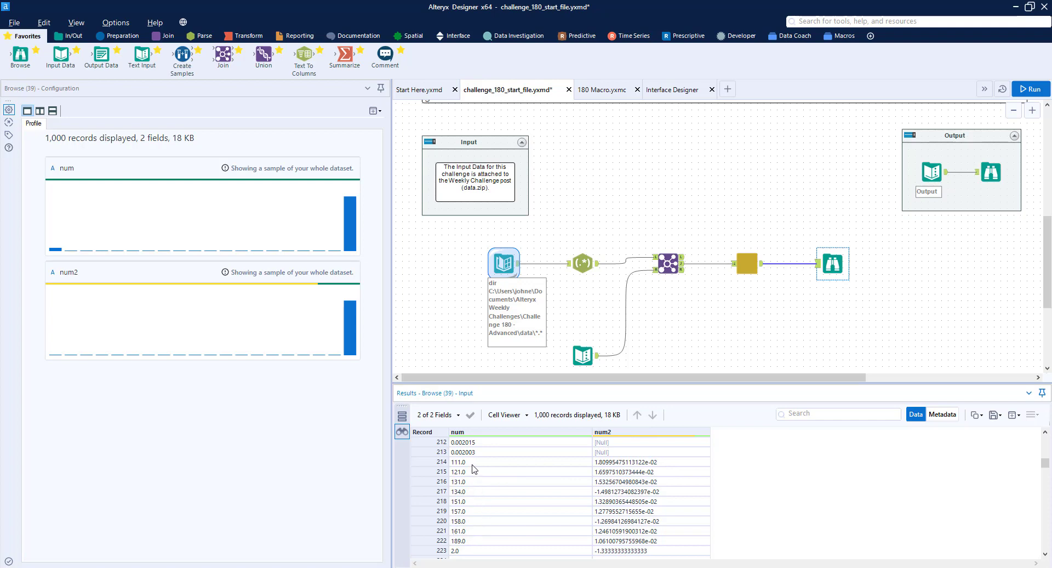
{"action": "scroll", "coordinate": [476, 470], "scroll_direction": "down", "scroll_amount": 1}
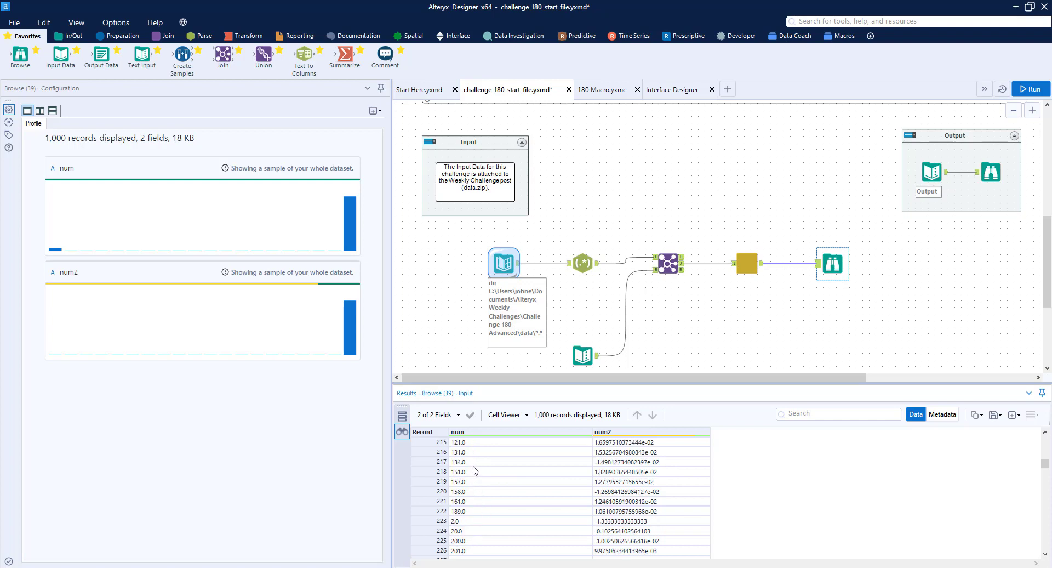
{"action": "scroll", "coordinate": [476, 470], "scroll_direction": "down", "scroll_amount": 15}
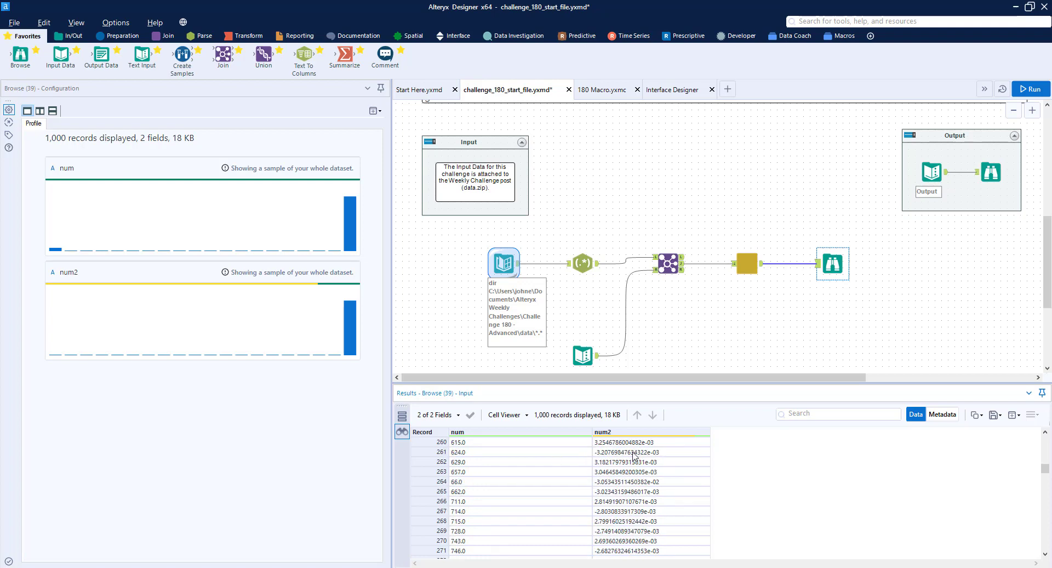
{"action": "scroll", "coordinate": [634, 454], "scroll_direction": "down", "scroll_amount": 20}
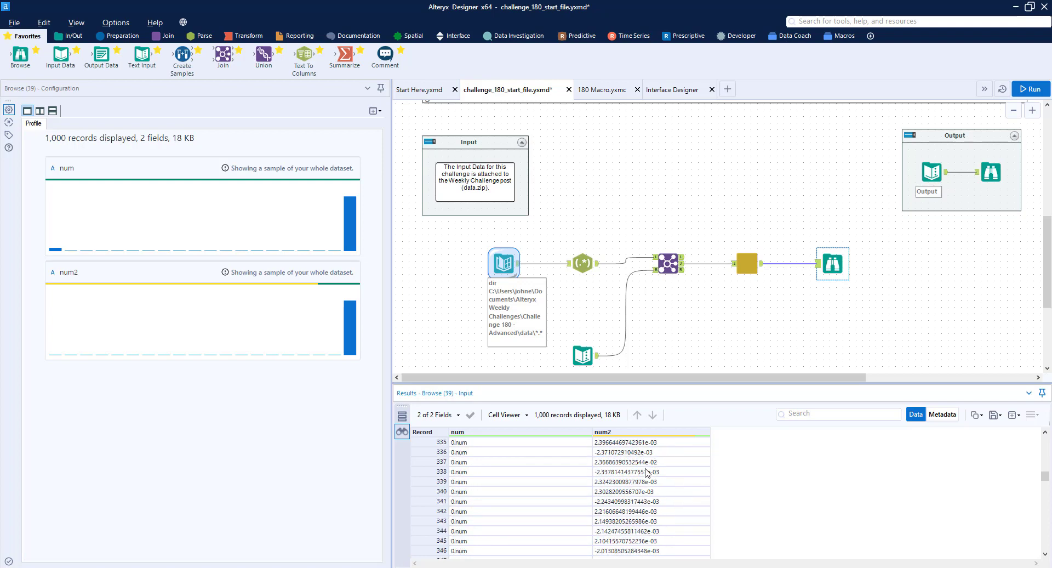
{"action": "scroll", "coordinate": [647, 473], "scroll_direction": "down", "scroll_amount": 1}
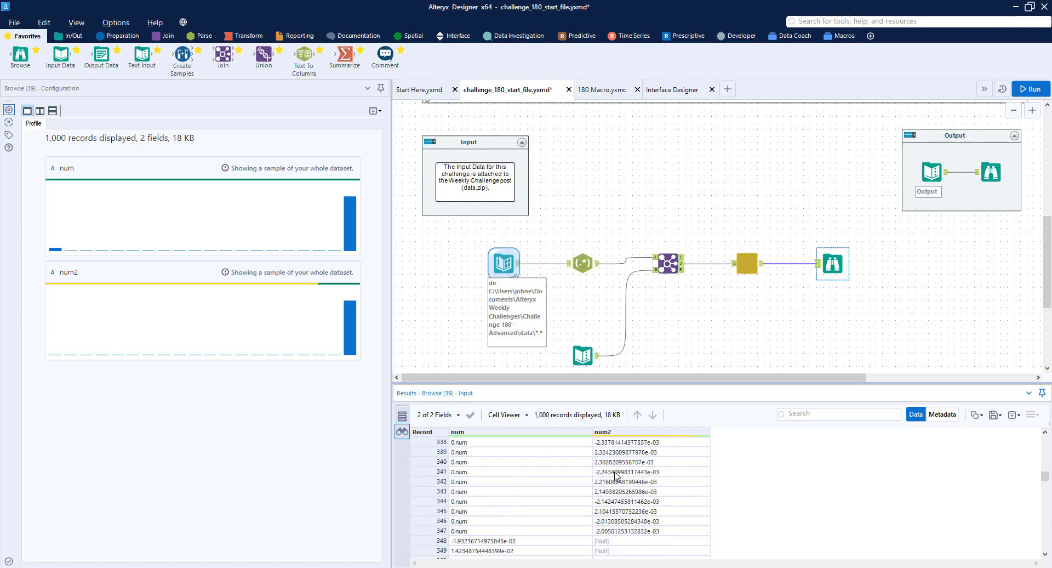
{"action": "left_click", "coordinate": [460, 534]}
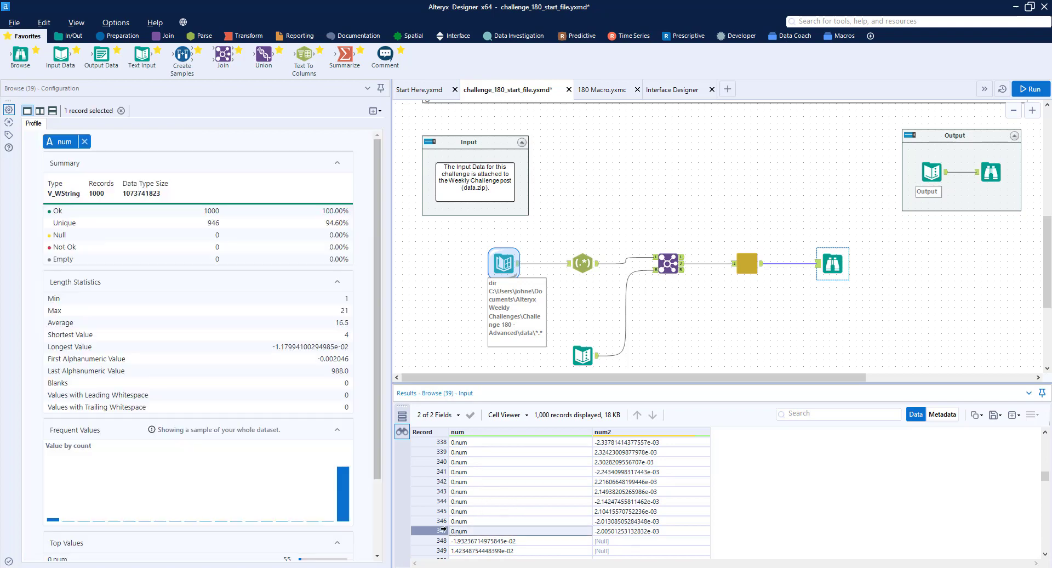
{"action": "left_click_drag", "start_coordinate": [438, 530], "coordinate": [438, 500]}
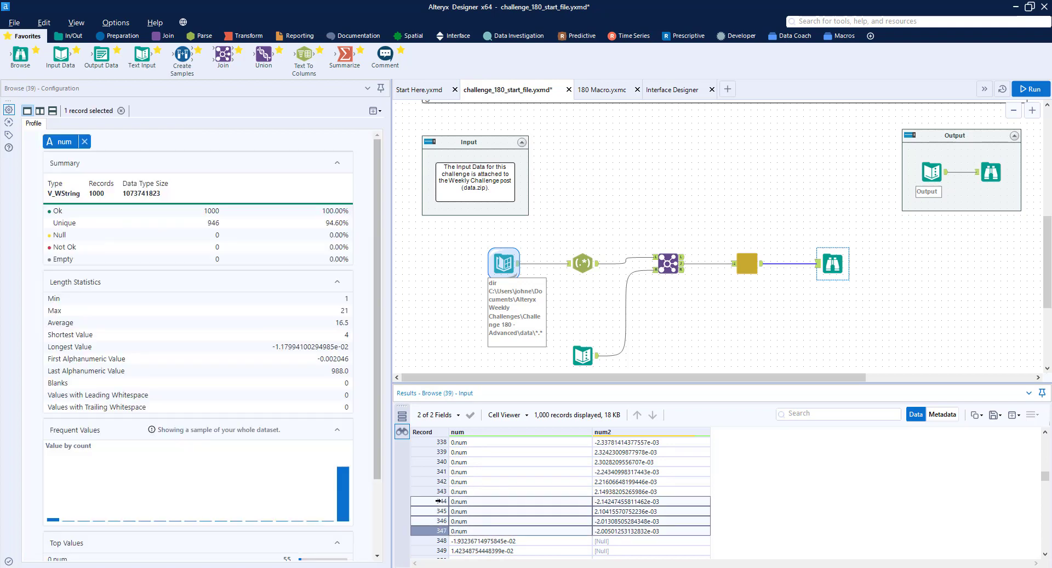
{"action": "scroll", "coordinate": [602, 491], "scroll_direction": "down", "scroll_amount": 1}
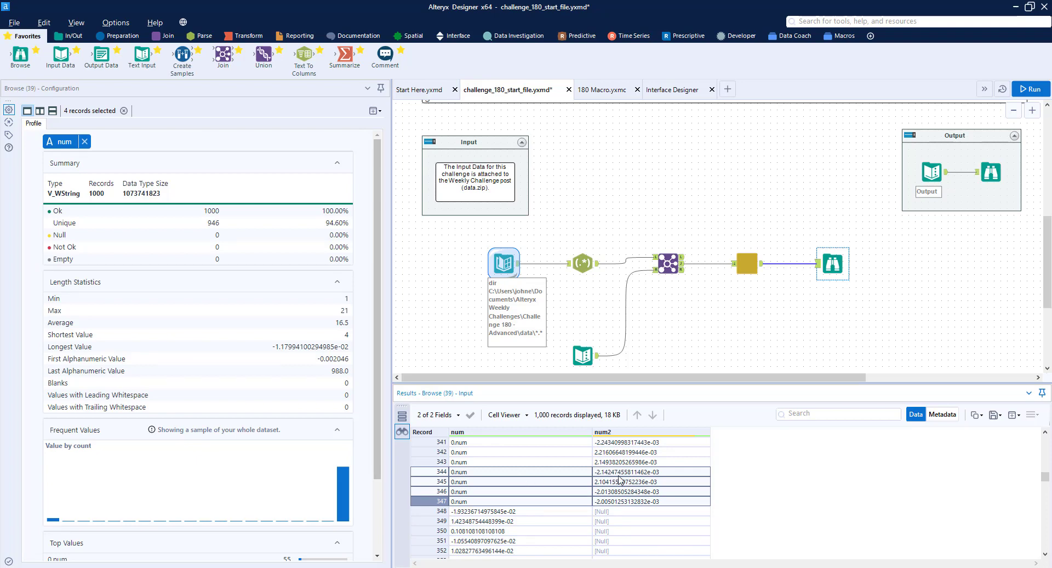
{"action": "scroll", "coordinate": [620, 481], "scroll_direction": "down", "scroll_amount": 5}
Insert a Formula tool between the 180 Macro and the Browse tool, making room on the connection
{"action": "left_click", "coordinate": [744, 265]}
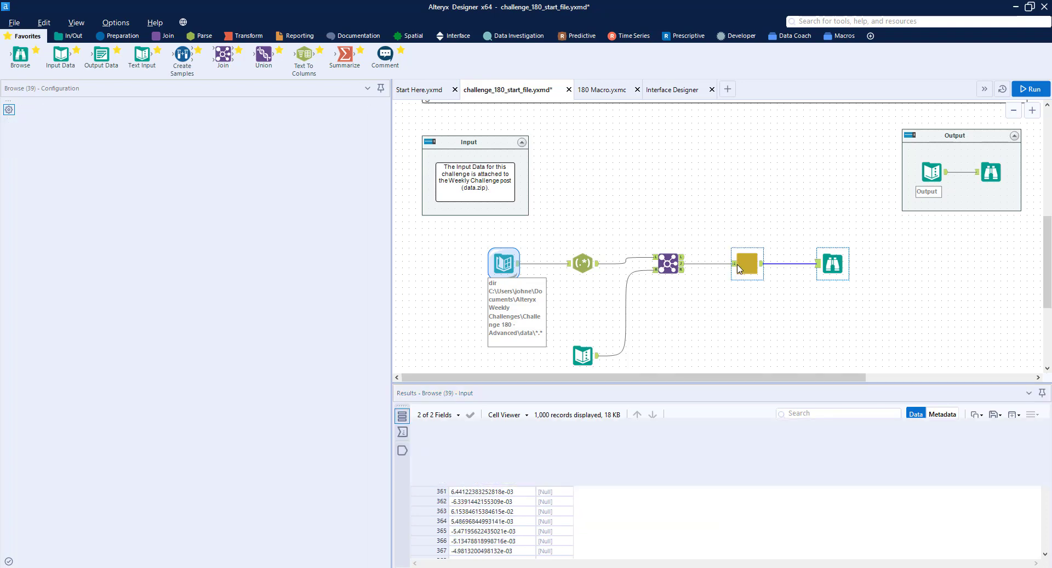
{"action": "left_click", "coordinate": [117, 35]}
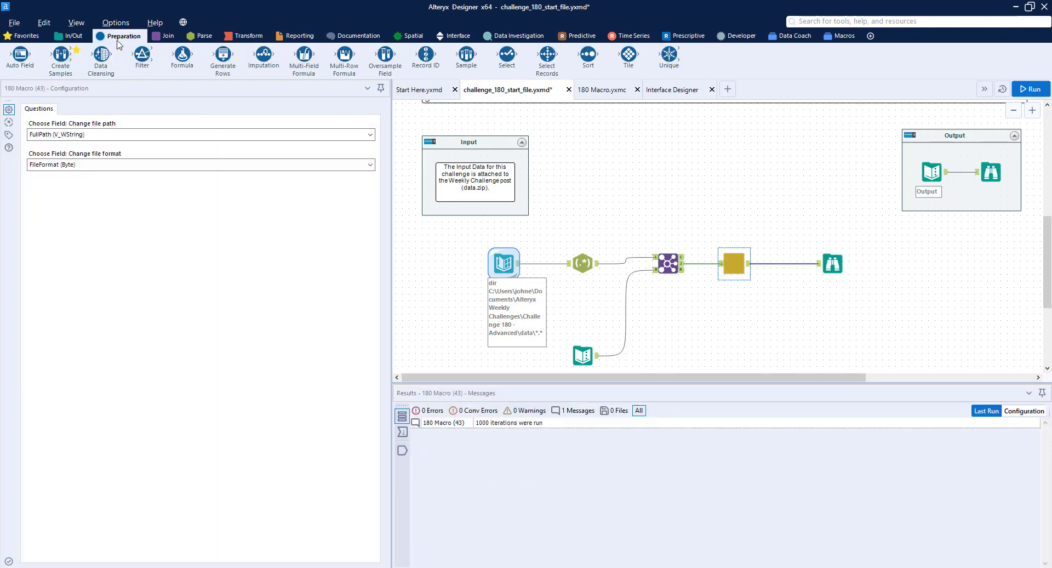
{"action": "left_click_drag", "start_coordinate": [182, 54], "coordinate": [892, 264]}
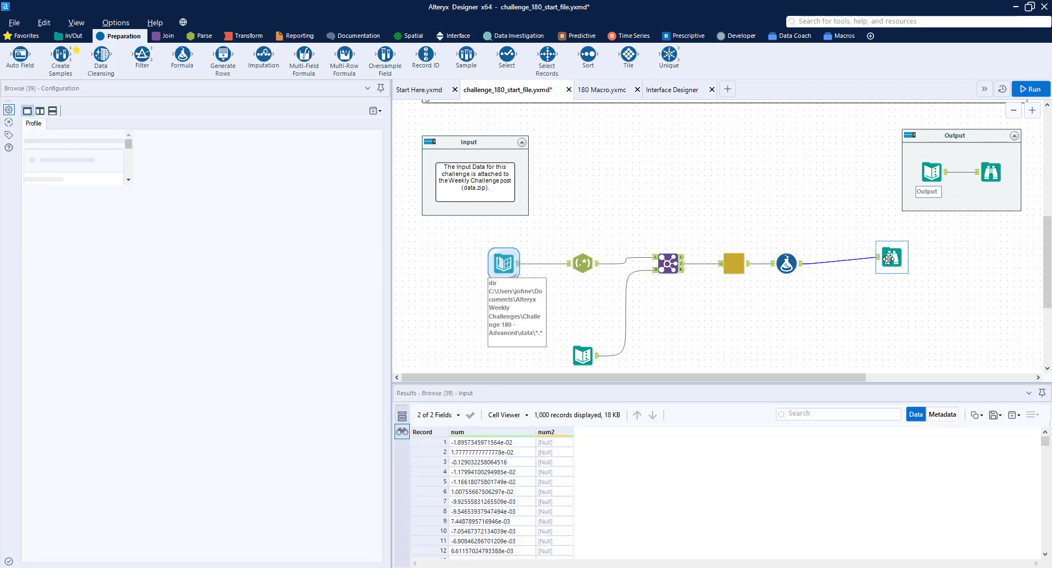
{"action": "left_click", "coordinate": [787, 263]}
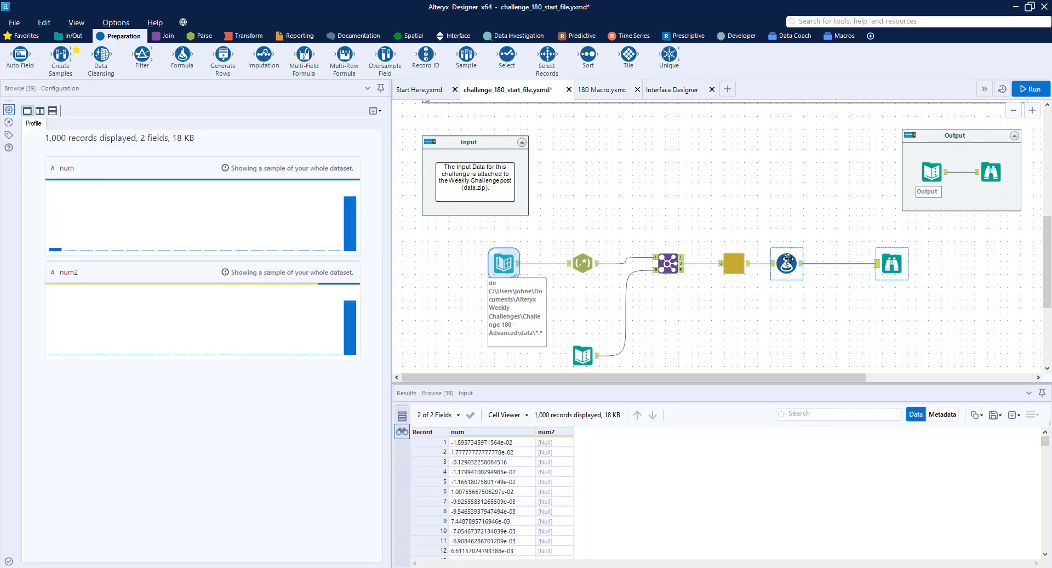
In the Formula tool, add a Value column with the expression: if IsNull([num2]) then [num] else [num2] endif
{"action": "left_click", "coordinate": [90, 117]}
{"action": "left_click", "coordinate": [83, 130]}
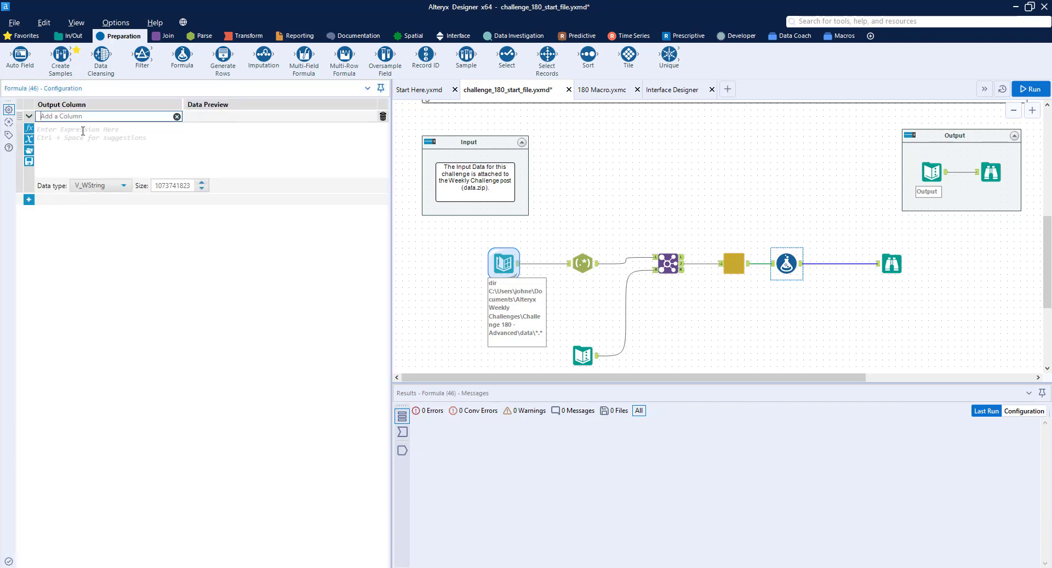
{"action": "type", "text": "Value"}
{"action": "left_click", "coordinate": [83, 130]}
{"action": "type", "text": "if IsNull(v)"}
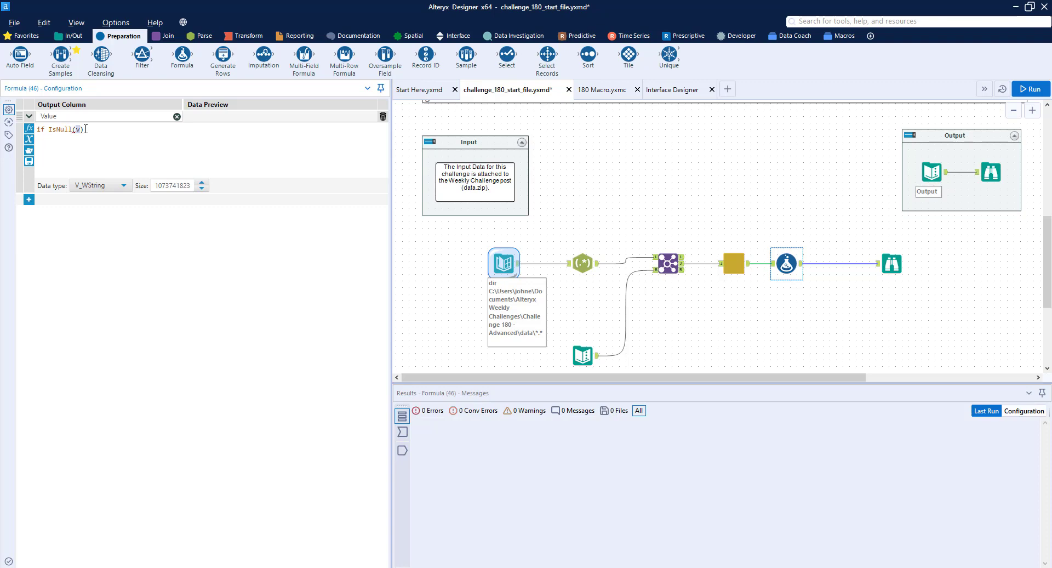
{"action": "type", "text": "["}
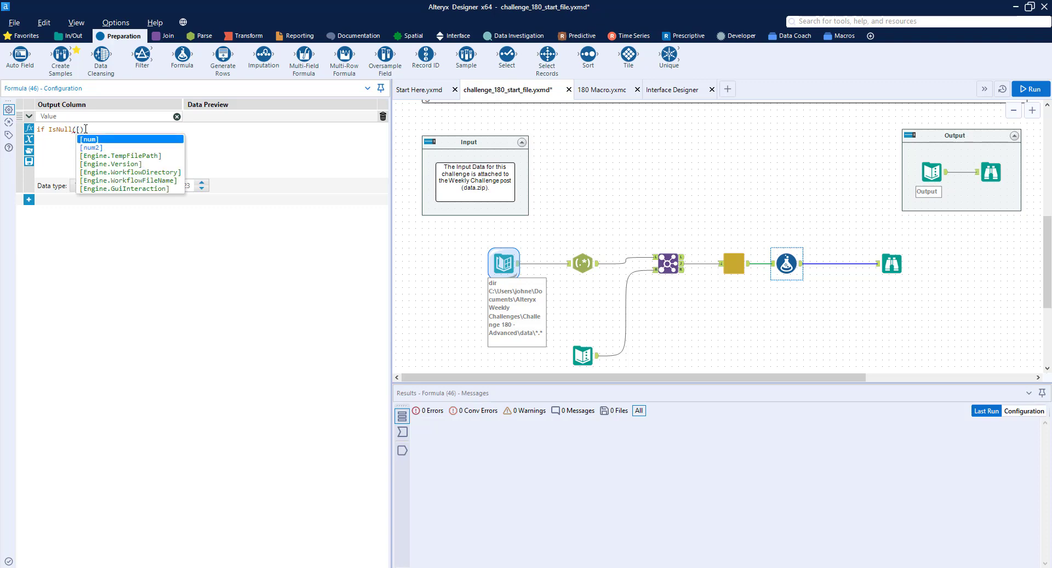
{"action": "key", "text": "Down"}
{"action": "key", "text": "Return"}
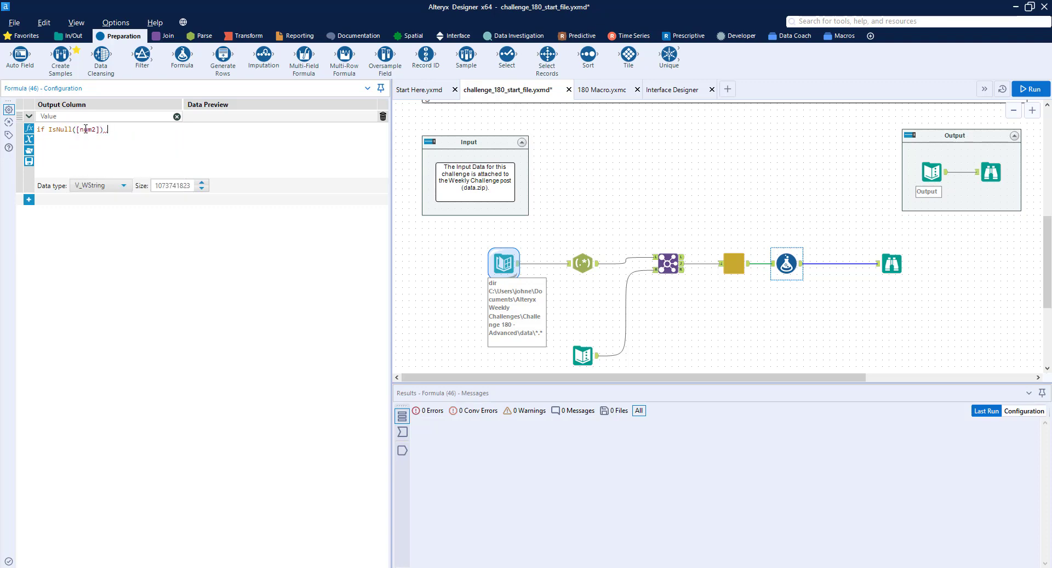
{"action": "type", "text": "then [n"}
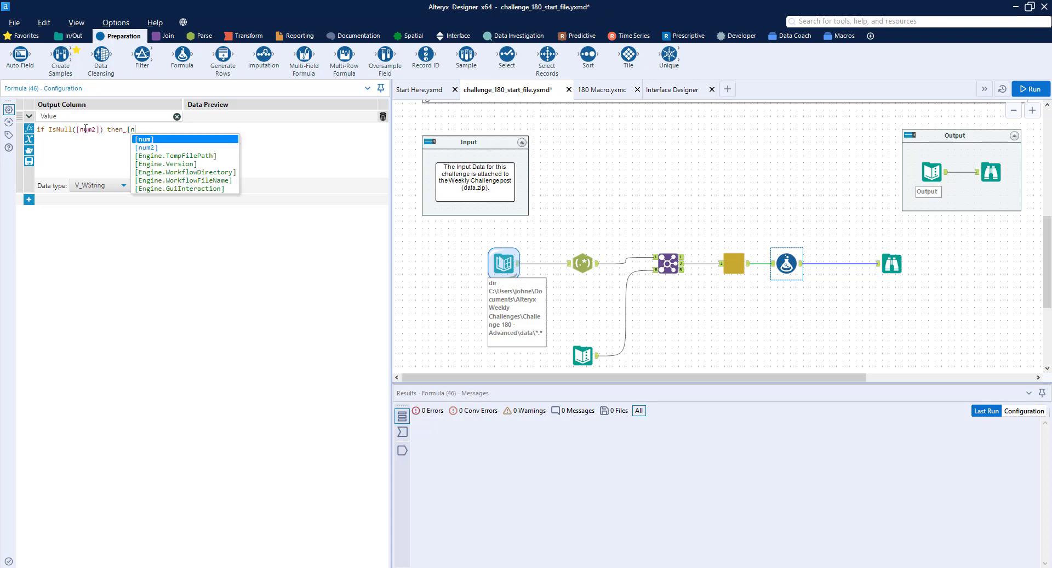
{"action": "key", "text": "Return"}
{"action": "type", "text": "else [nu"}
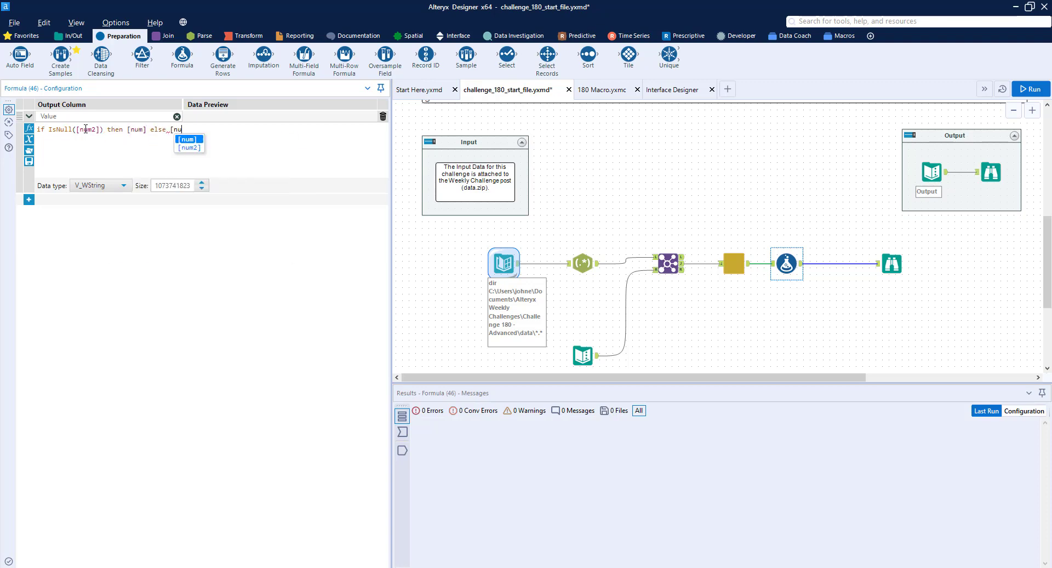
{"action": "key", "text": "Return"}
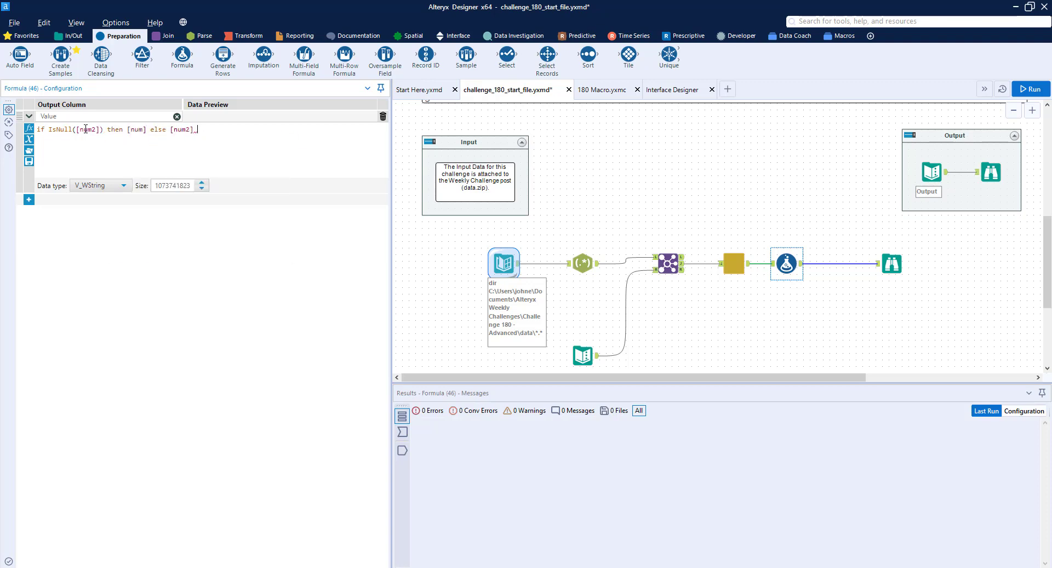
{"action": "type", "text": "endif"}
Set the data type of the Value column to Double
{"action": "left_click", "coordinate": [100, 185]}
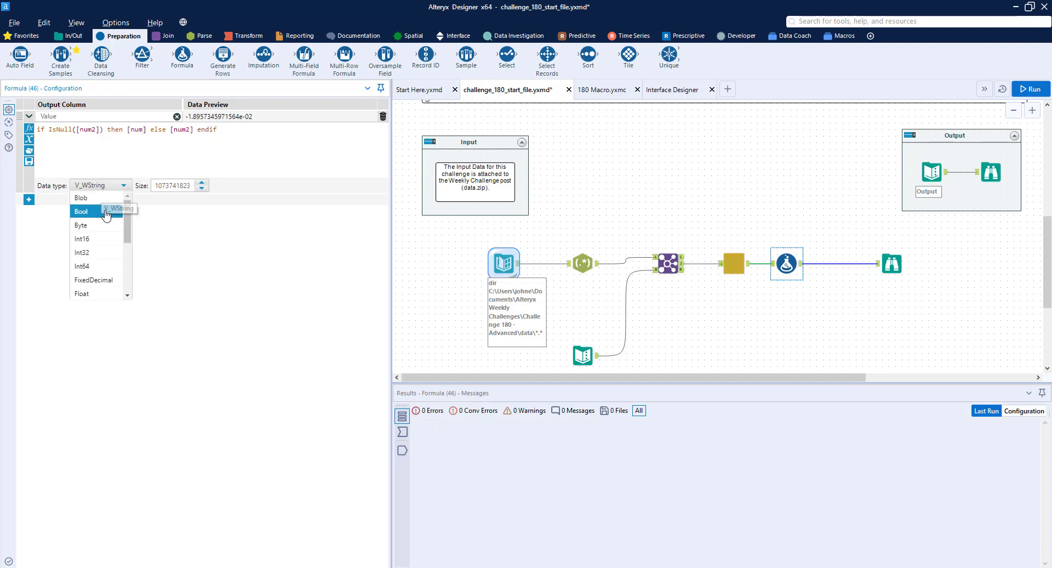
{"action": "scroll", "coordinate": [98, 236], "scroll_direction": "down", "scroll_amount": 1}
{"action": "left_click", "coordinate": [94, 237]}
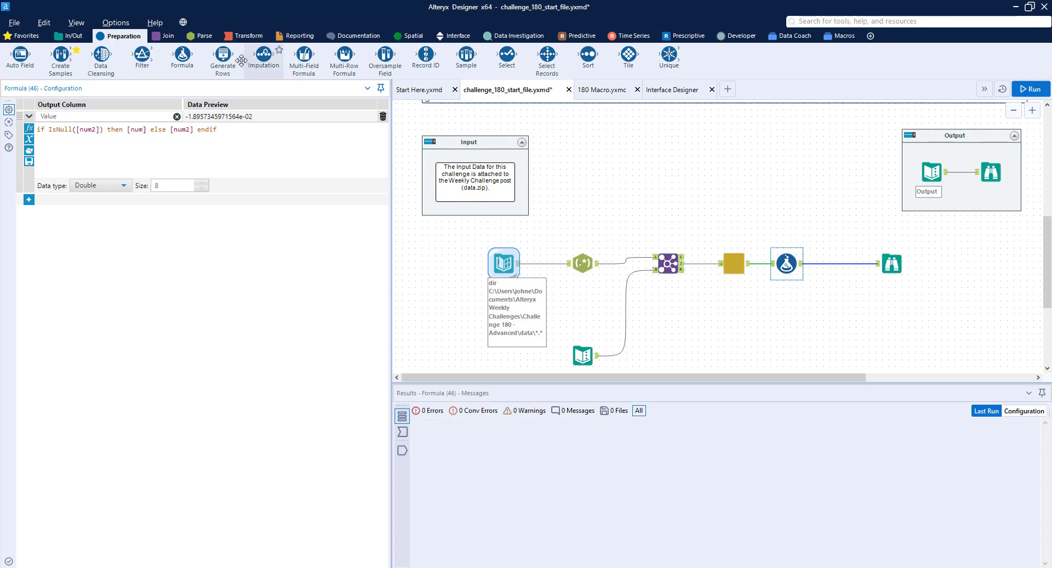
{"action": "left_click", "coordinate": [244, 37]}
{"action": "left_click_drag", "start_coordinate": [183, 55], "coordinate": [846, 264]}
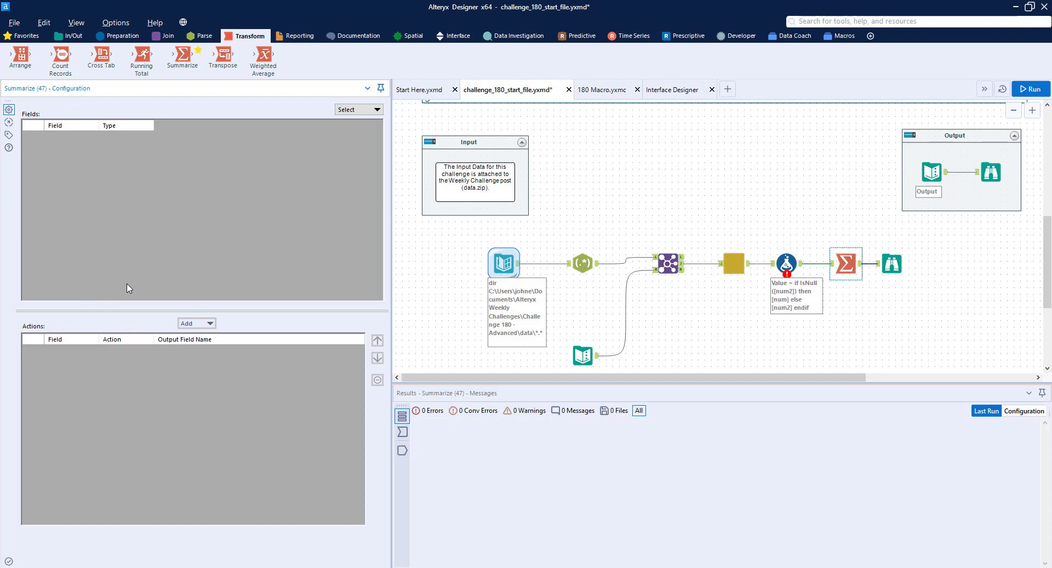
{"action": "left_click", "coordinate": [851, 262]}
{"action": "right_click", "coordinate": [852, 263]}
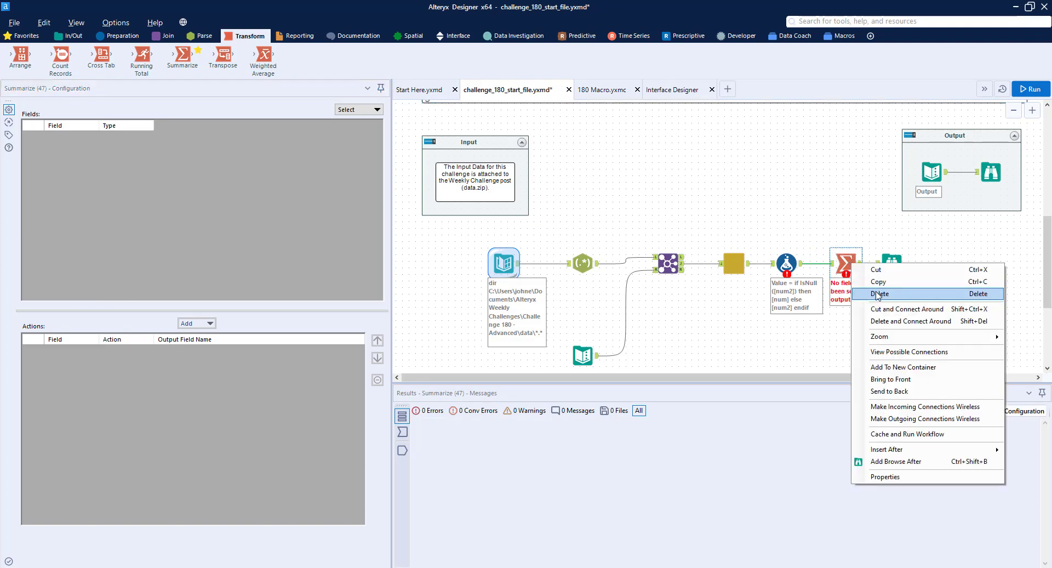
{"action": "left_click", "coordinate": [877, 294]}
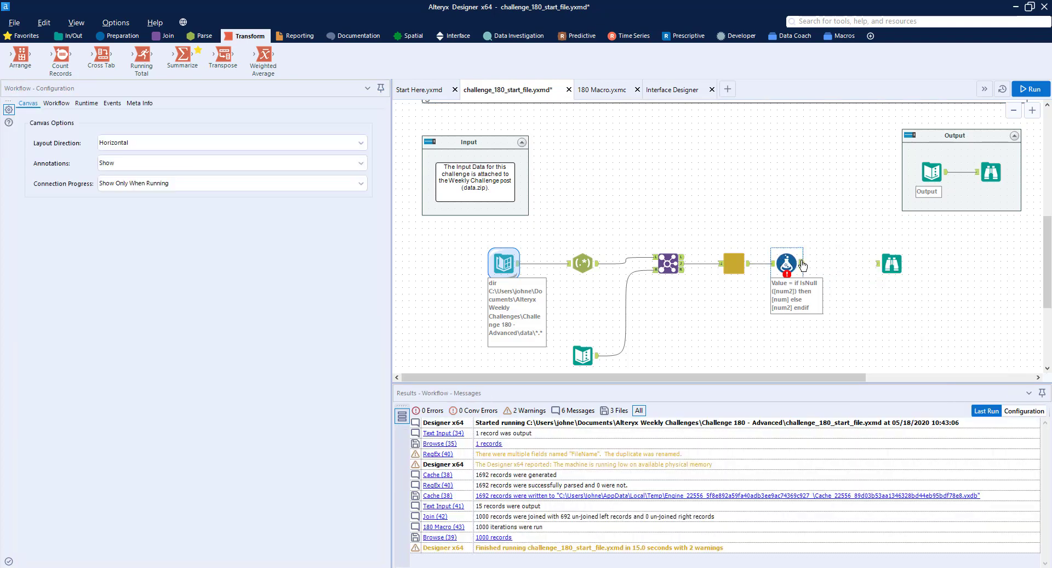
{"action": "left_click_drag", "start_coordinate": [802, 264], "coordinate": [876, 263]}
Move the Formula tool slightly away from the 180 Macro, then cache the macro's output and run the workflow
{"action": "left_click_drag", "start_coordinate": [787, 262], "coordinate": [799, 262]}
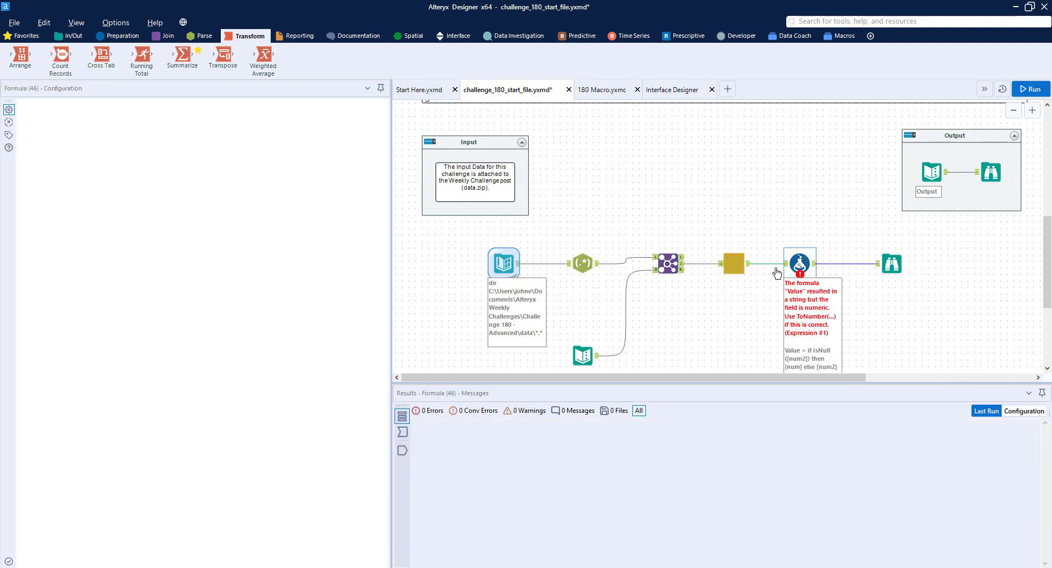
{"action": "left_click", "coordinate": [738, 265]}
{"action": "right_click", "coordinate": [740, 268]}
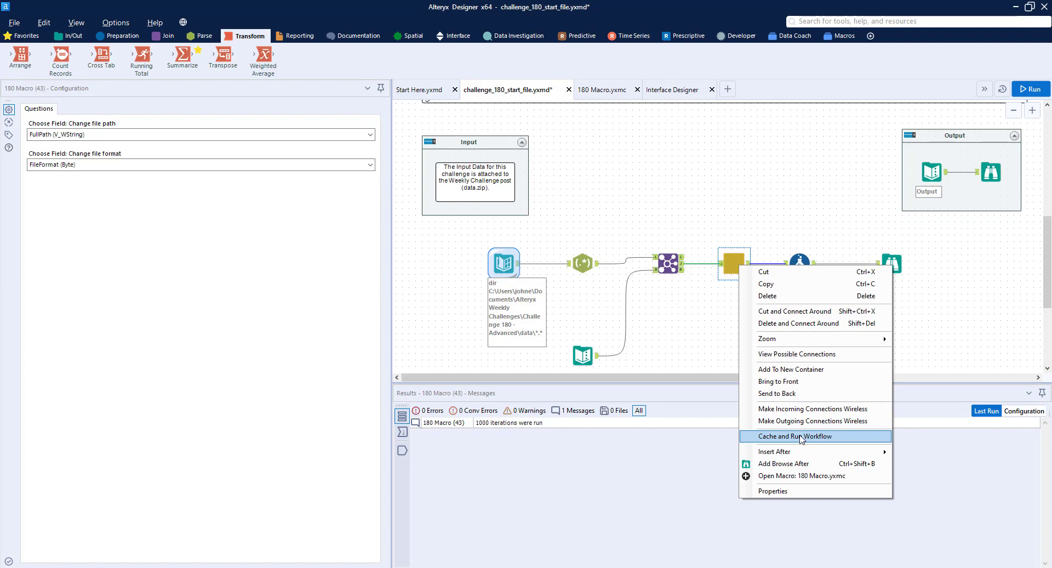
{"action": "left_click", "coordinate": [800, 438]}
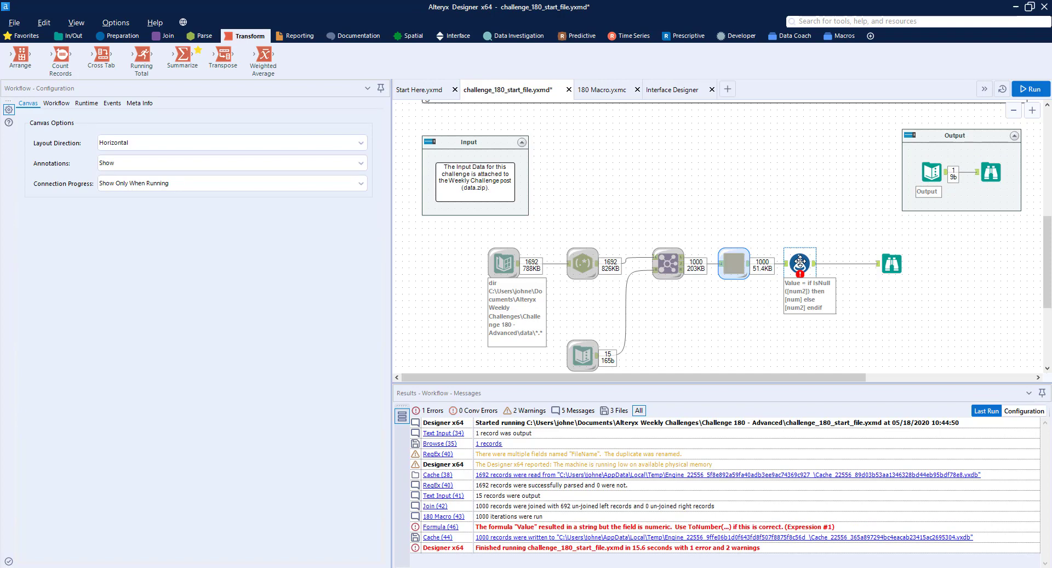
Try to wrap [num2] in ToNumber inside the IsNull test of the Formula tool's Value expression
{"action": "left_click", "coordinate": [800, 262]}
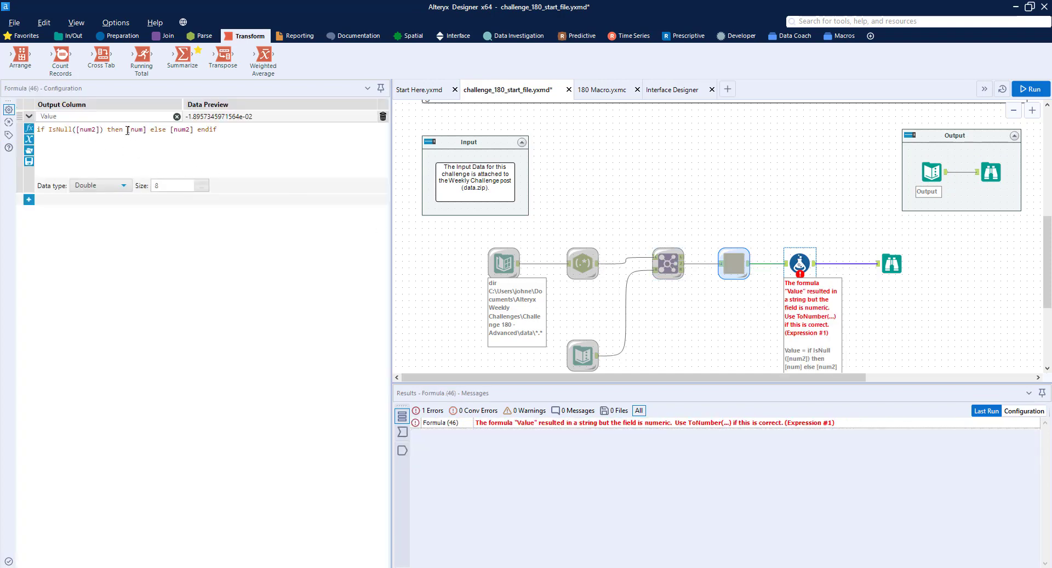
{"action": "left_click", "coordinate": [76, 130]}
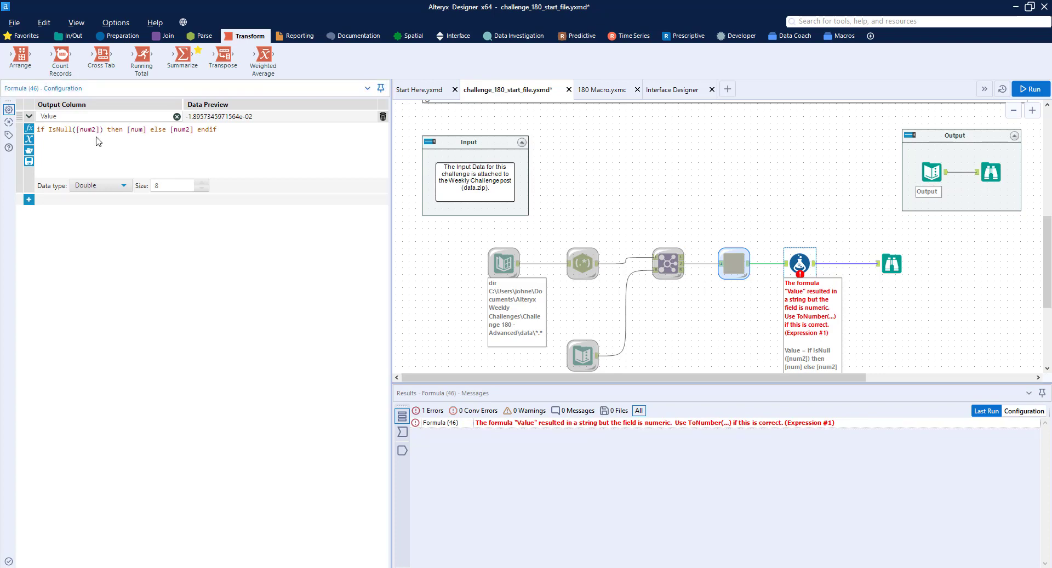
{"action": "type", "text": "ToNumber("}
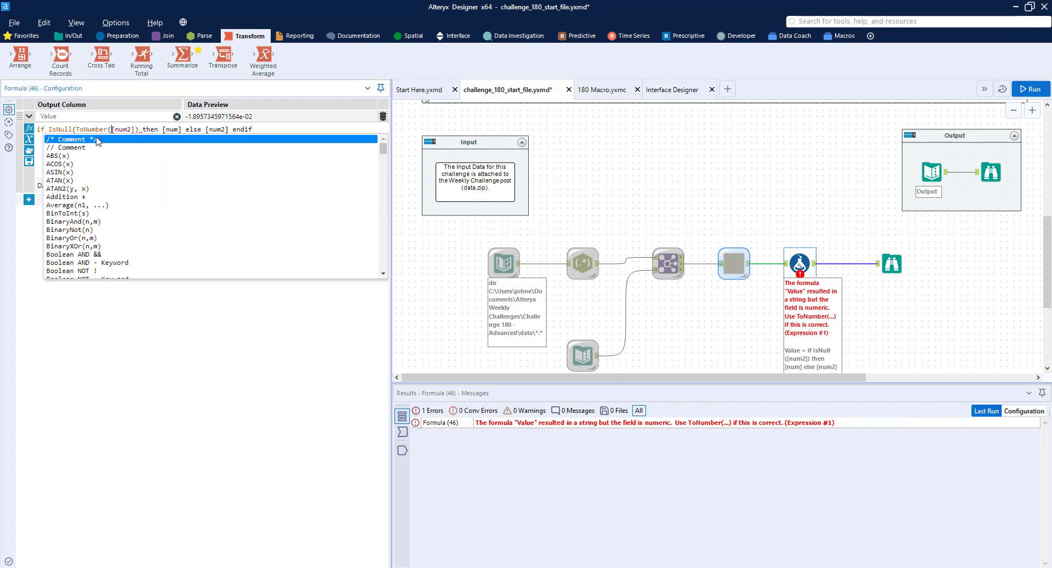
{"action": "key", "text": "Right"}
{"action": "key", "text": "Right"}
{"action": "key", "text": "Right"}
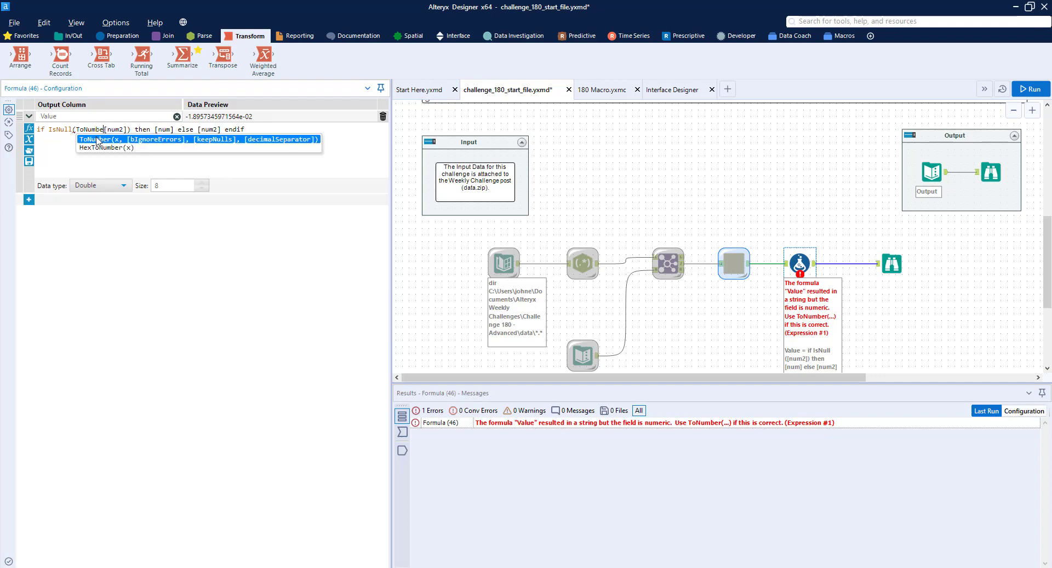
{"action": "key", "text": "ctrl+z"}
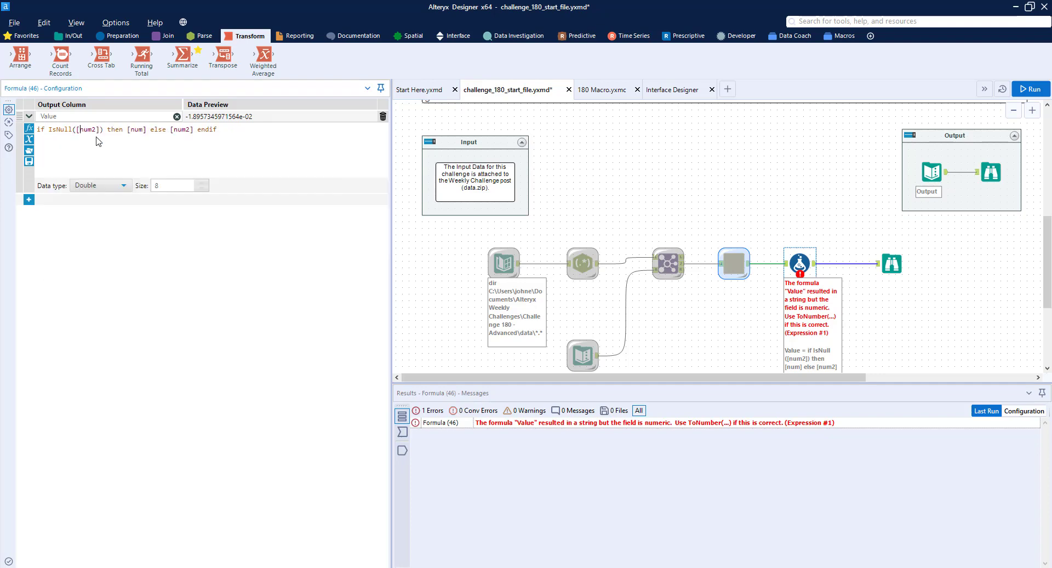
In the Formula tool's Value expression, wrap [num] in the then branch and [num2] in the else branch in ToNumber
{"action": "type", "text": "ToNumber("}
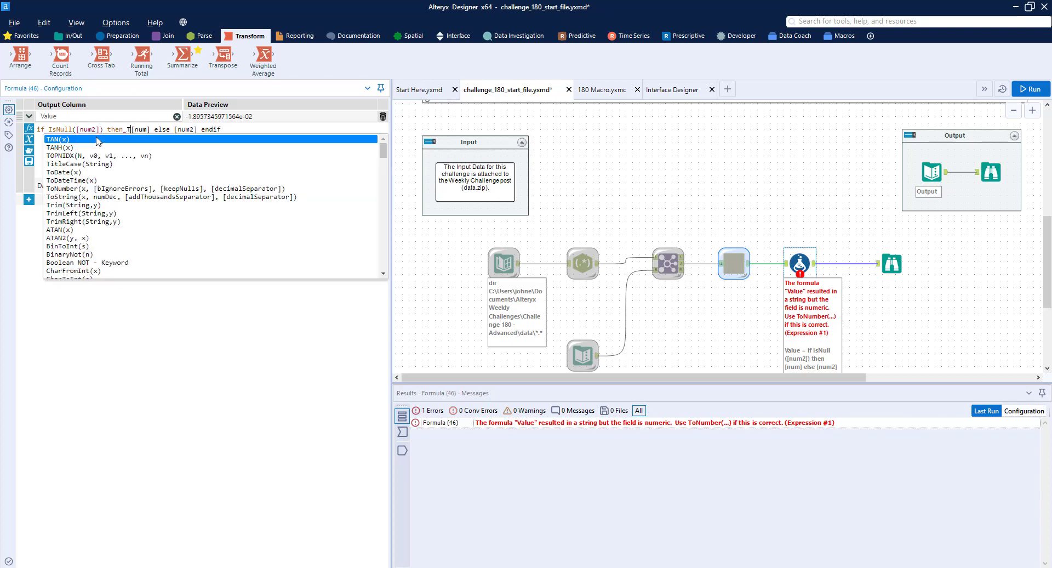
{"action": "key", "text": "Right"}
{"action": "key", "text": "Right"}
{"action": "key", "text": "Right"}
{"action": "key", "text": "Right"}
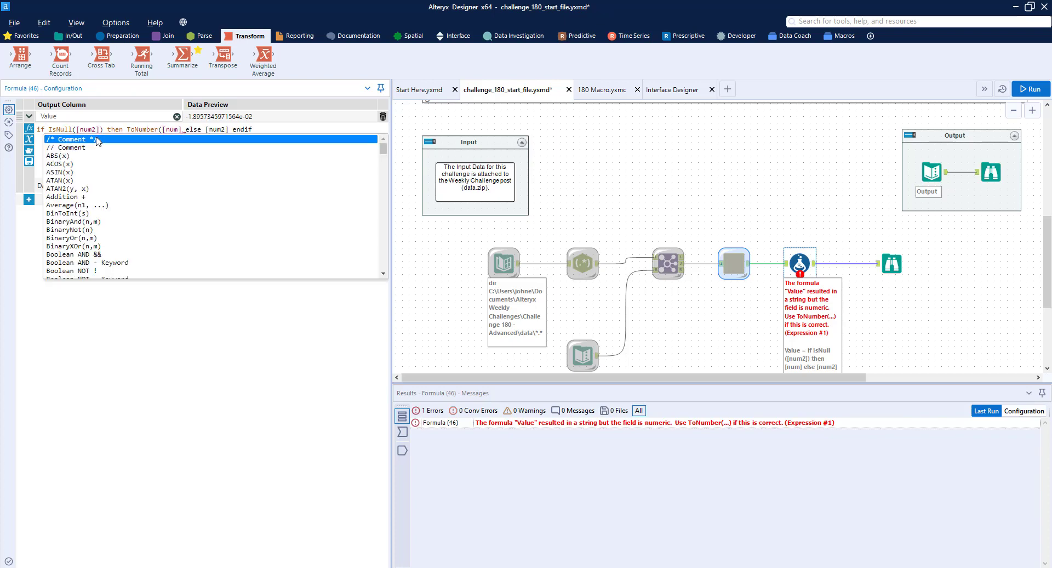
{"action": "type", "text": ") then "}
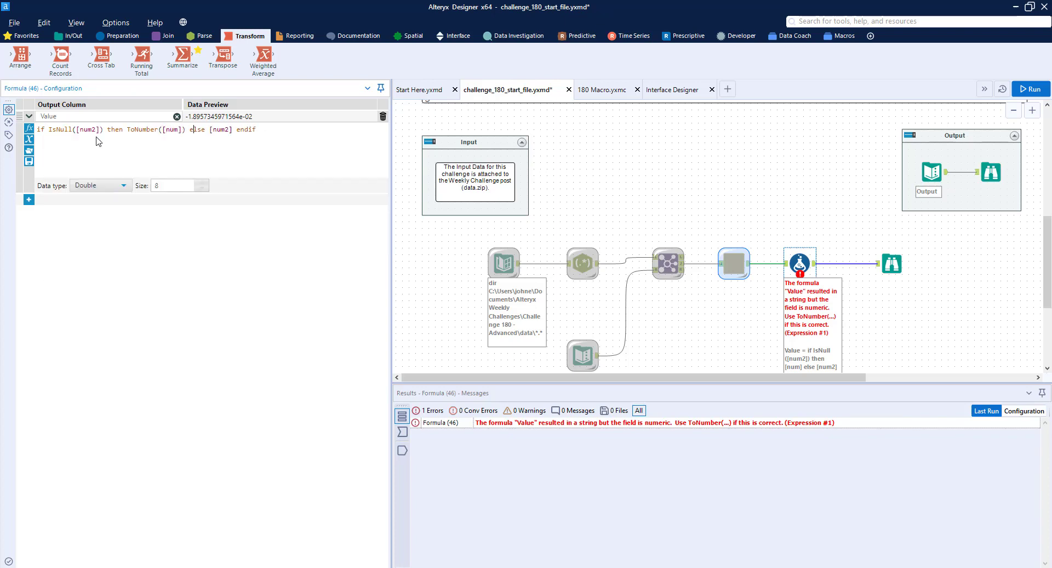
{"action": "type", "text": "ToNumber("}
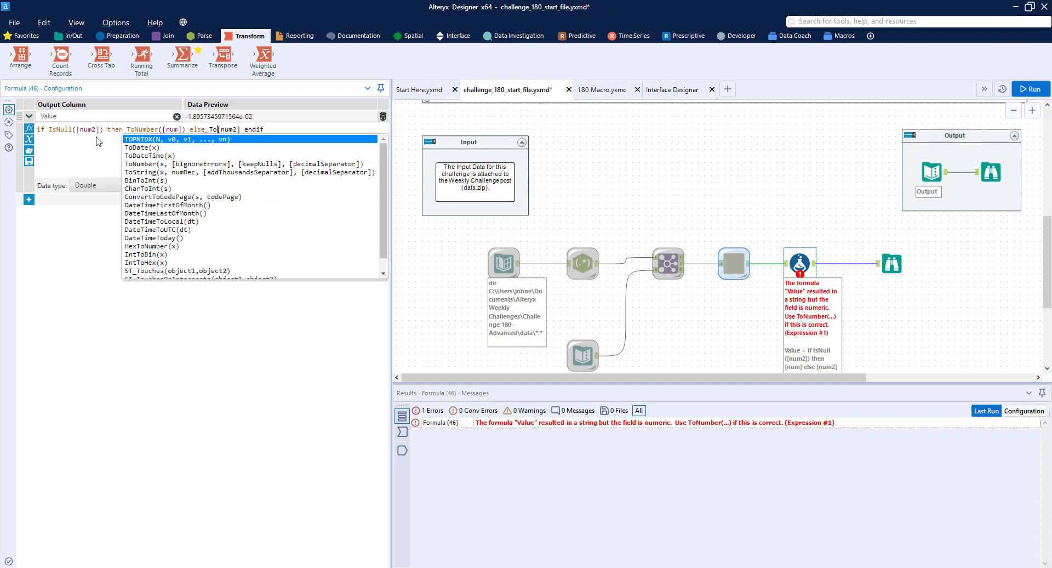
{"action": "key", "text": "Right"}
{"action": "key", "text": "Right"}
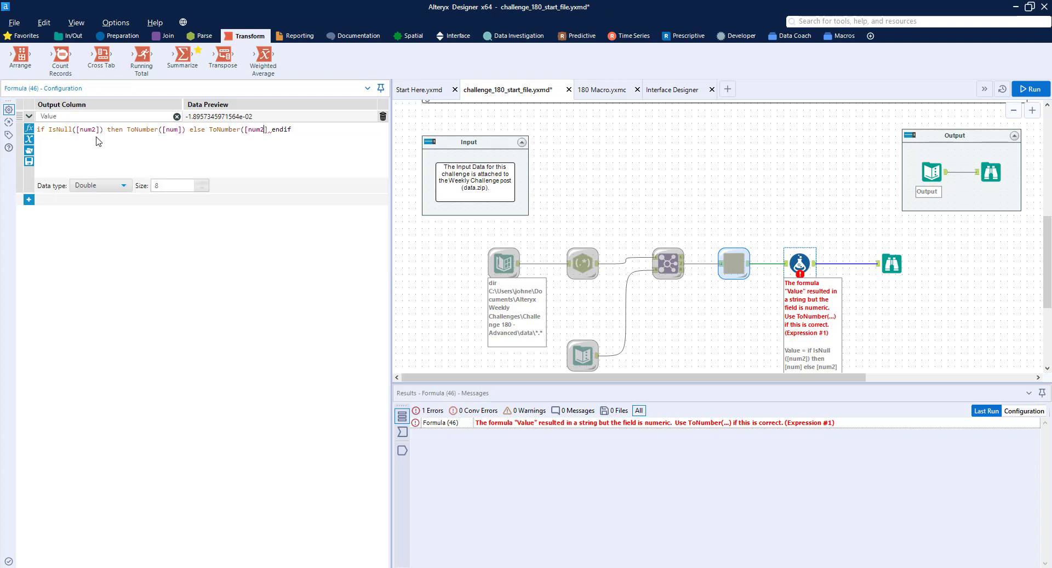
{"action": "type", "text": ")"}
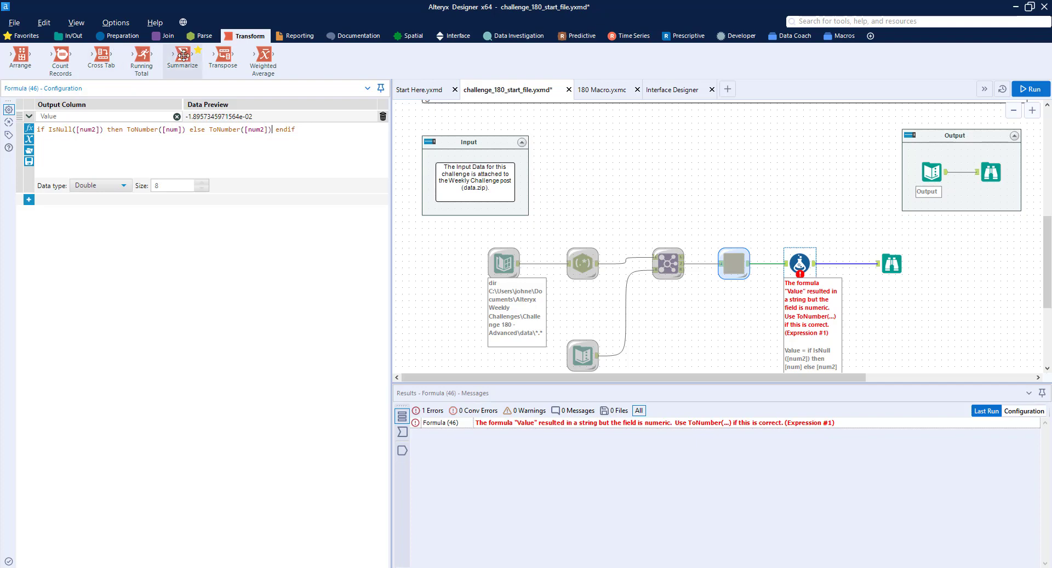
Insert a Summarize tool between the Formula and Browse tools and add a Sum action on the Value field
{"action": "left_click_drag", "start_coordinate": [182, 54], "coordinate": [847, 263]}
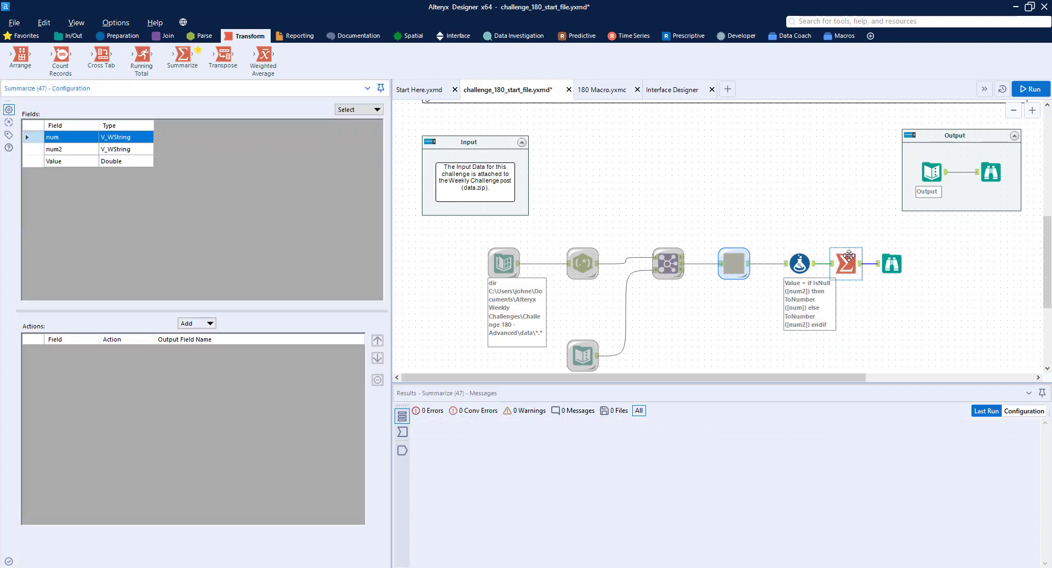
{"action": "left_click", "coordinate": [83, 162]}
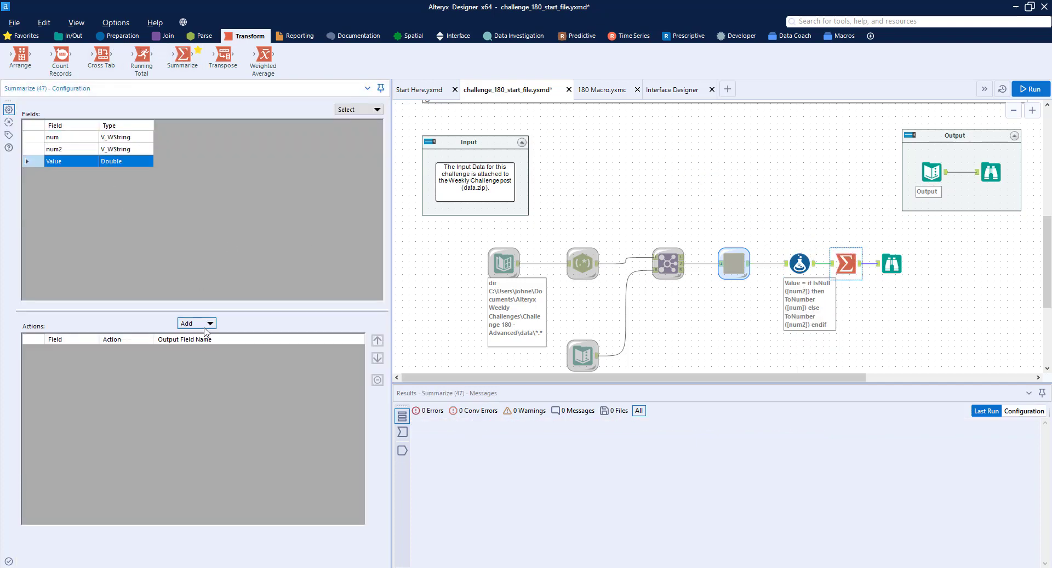
{"action": "left_click", "coordinate": [210, 324]}
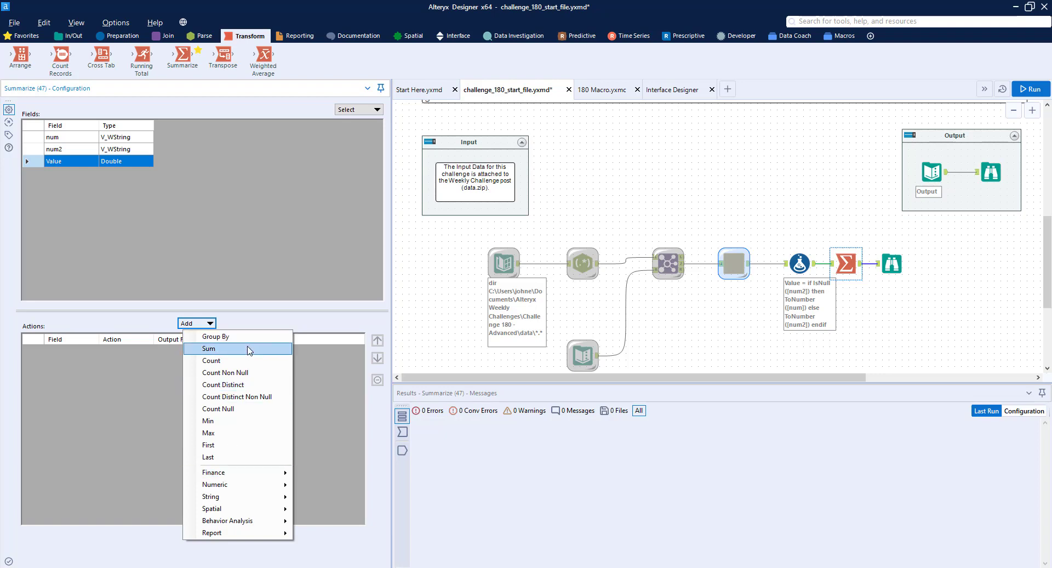
{"action": "left_click", "coordinate": [211, 349]}
Space the Summarize and Browse tools farther apart on the canvas and run the workflow
{"action": "left_click_drag", "start_coordinate": [888, 267], "coordinate": [930, 261]}
{"action": "left_click", "coordinate": [846, 263]}
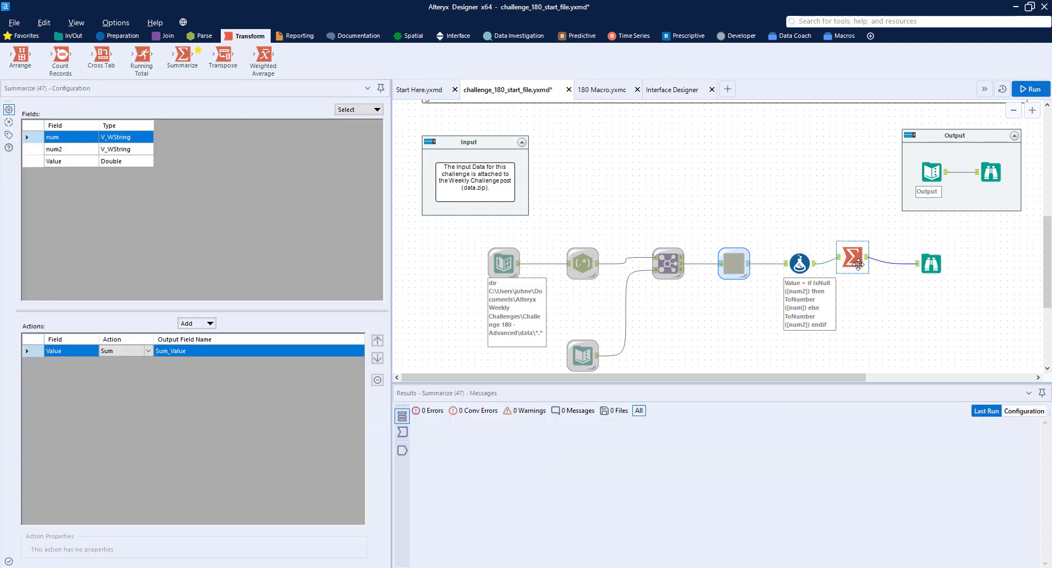
{"action": "left_click_drag", "start_coordinate": [847, 264], "coordinate": [859, 263]}
{"action": "left_click", "coordinate": [1030, 89]}
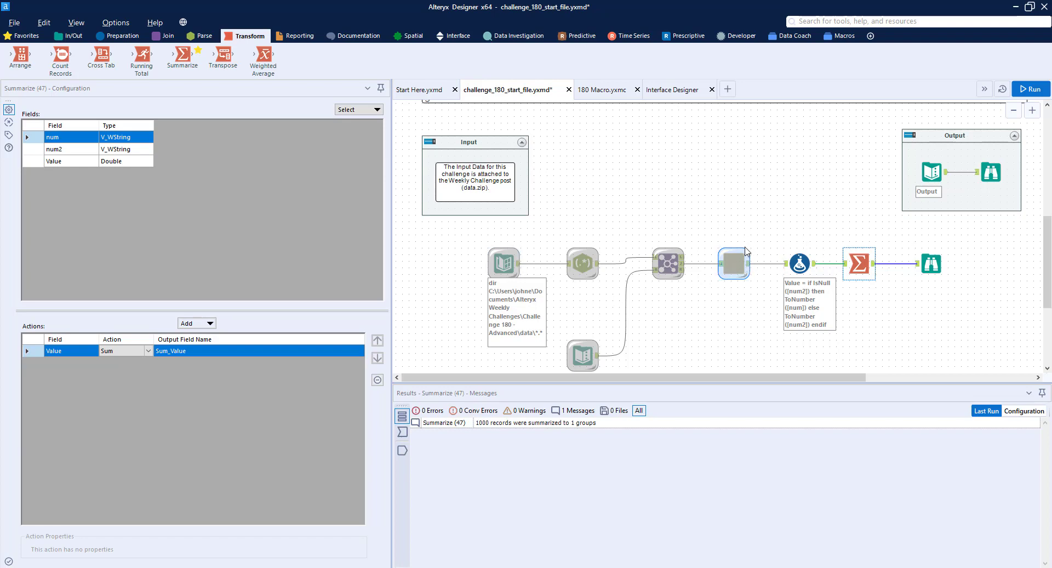
Check the summed result in the Browse tool and examine the num, num2 and Value records in the Formula tool's output
{"action": "left_click", "coordinate": [928, 262]}
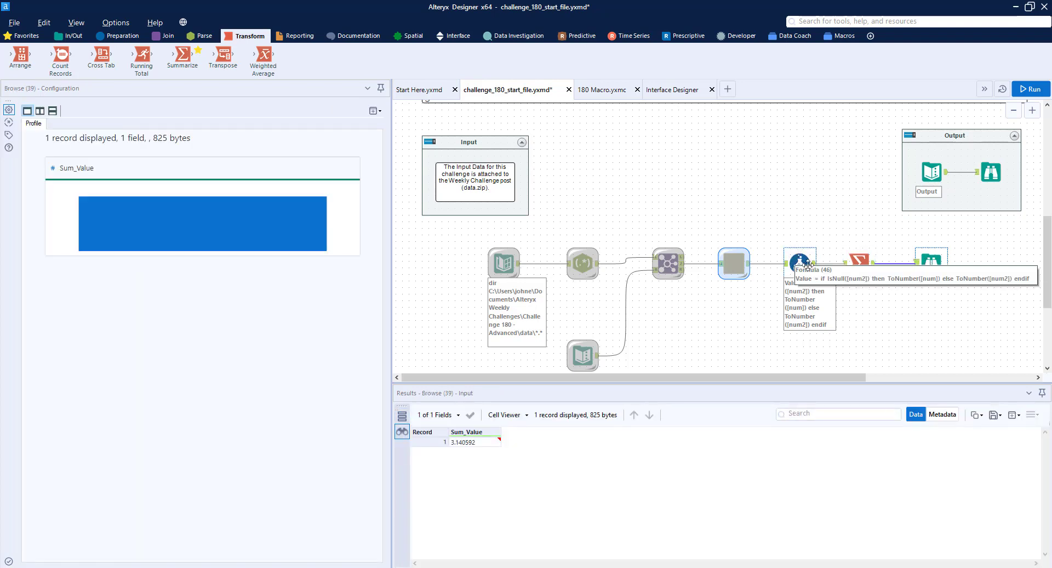
{"action": "left_click", "coordinate": [814, 267]}
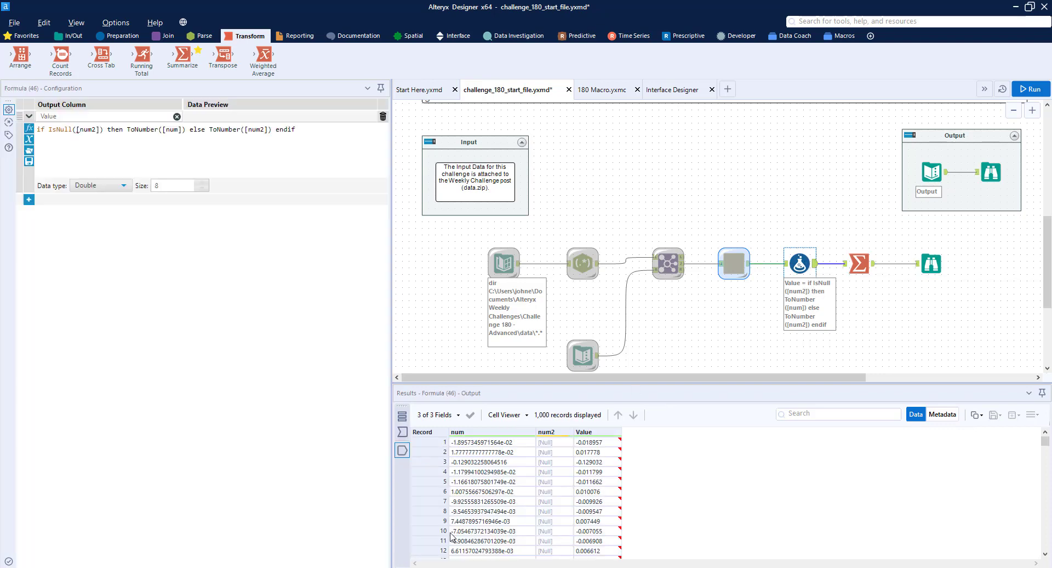
{"action": "scroll", "coordinate": [606, 482], "scroll_direction": "down", "scroll_amount": 20}
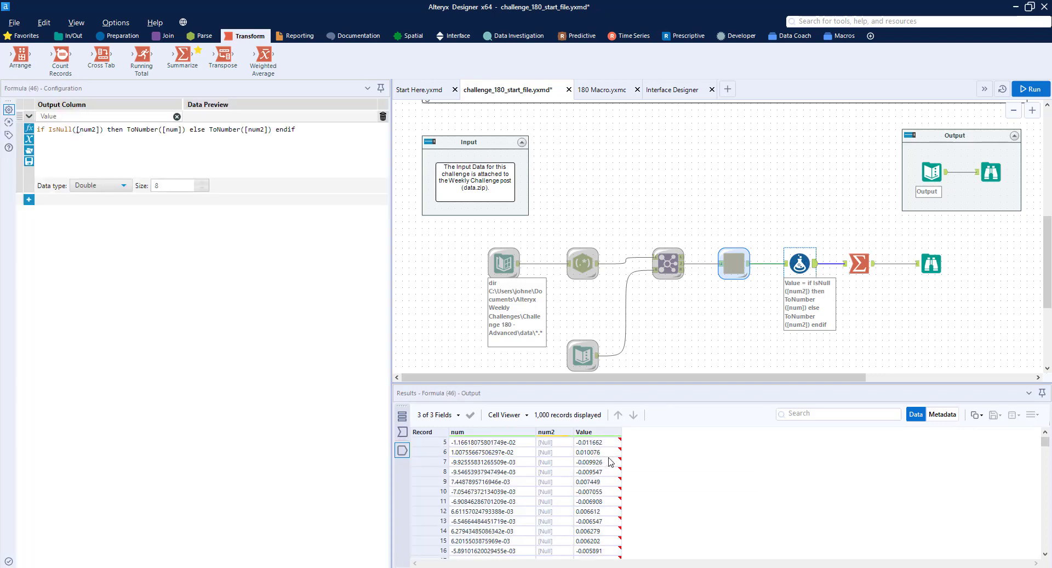
{"action": "scroll", "coordinate": [601, 515], "scroll_direction": "down", "scroll_amount": 20}
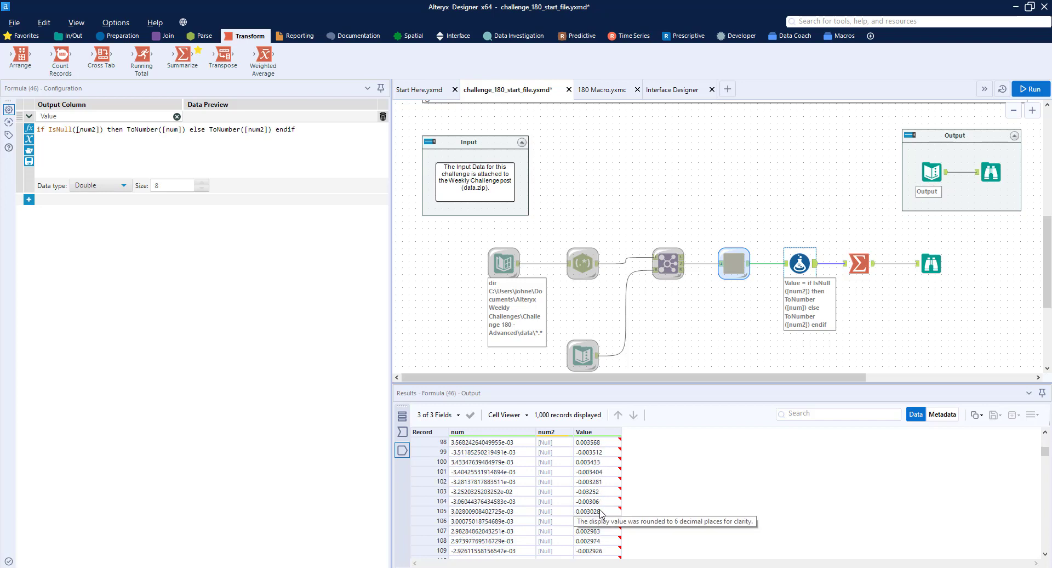
{"action": "scroll", "coordinate": [601, 514], "scroll_direction": "down", "scroll_amount": 20}
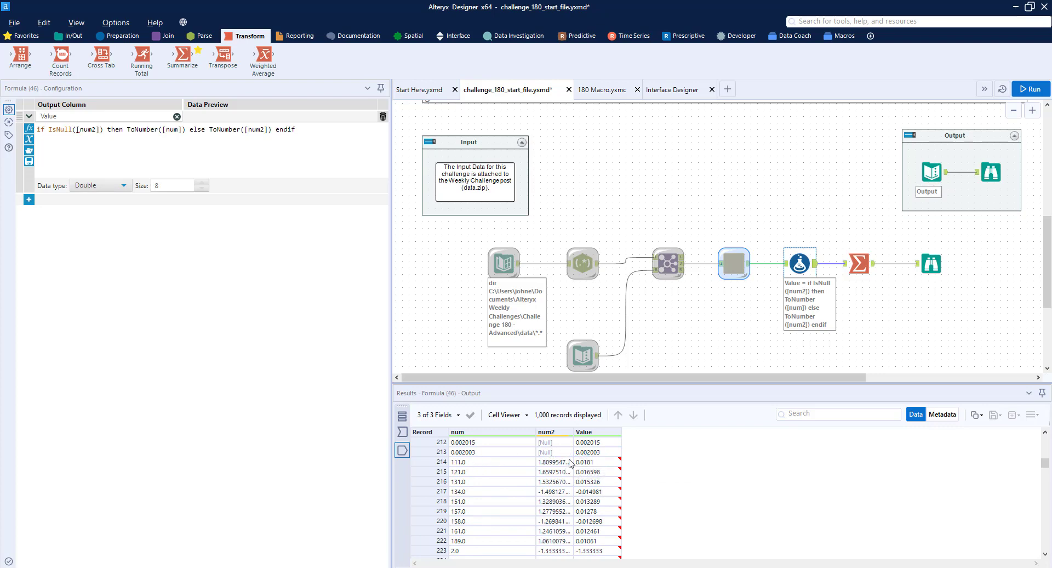
Compare the Sum_Value result in the workflow's Browse tool with the expected Sum_num in the Output container's Browse tool
{"action": "left_click", "coordinate": [931, 264]}
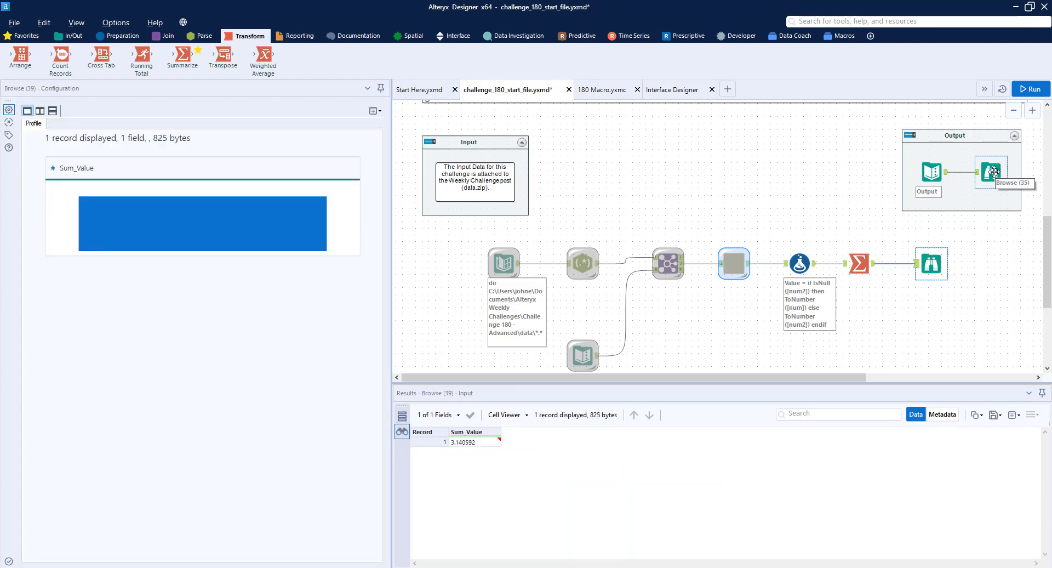
{"action": "left_click", "coordinate": [994, 173]}
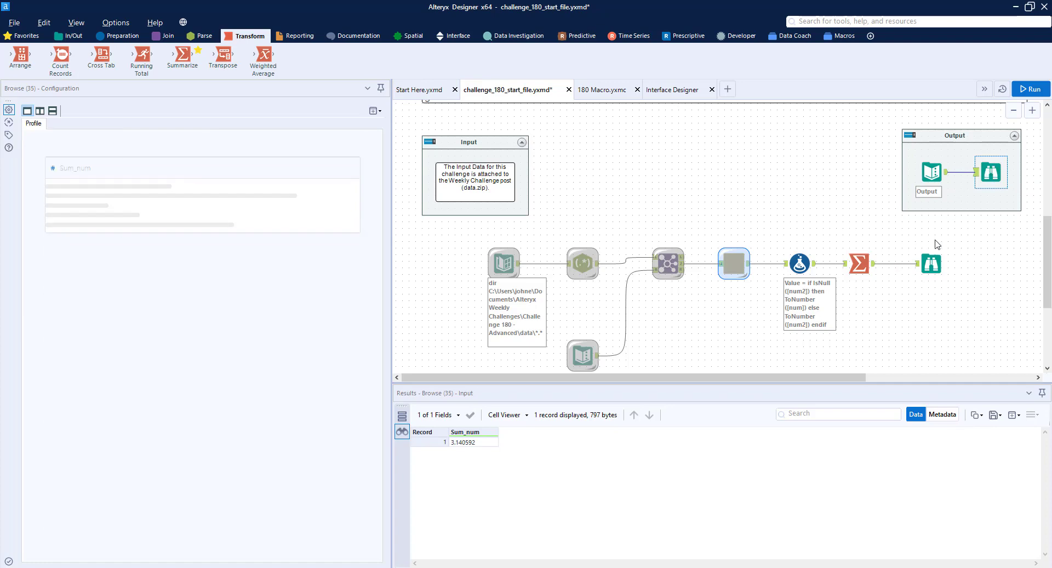
{"action": "left_click", "coordinate": [930, 263]}
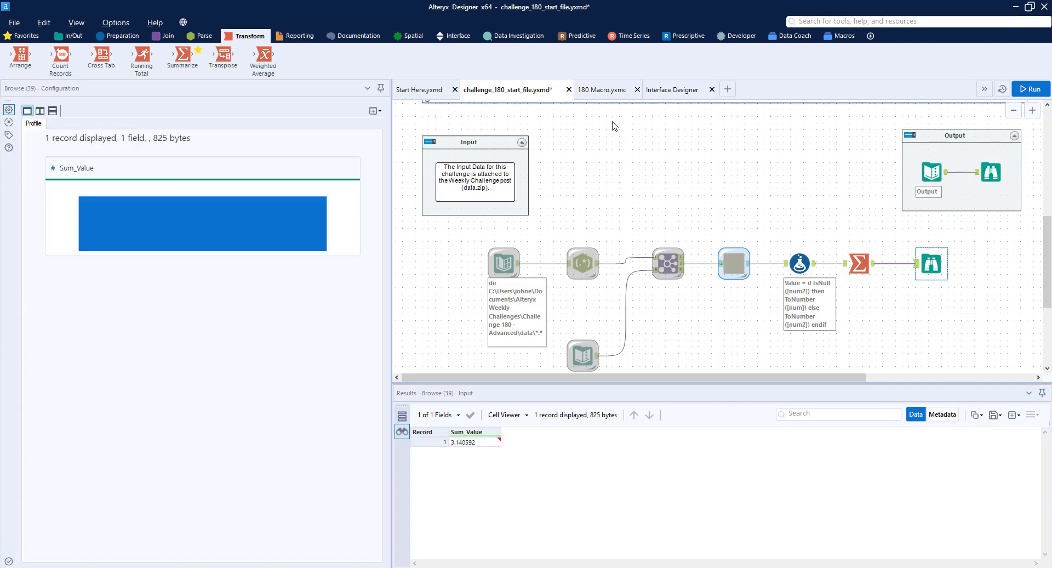
Review the Directory tool and the 180 Macro's Input Data tool, and return to the challenge_180_start_file.yxmd workflow
{"action": "left_click", "coordinate": [504, 263]}
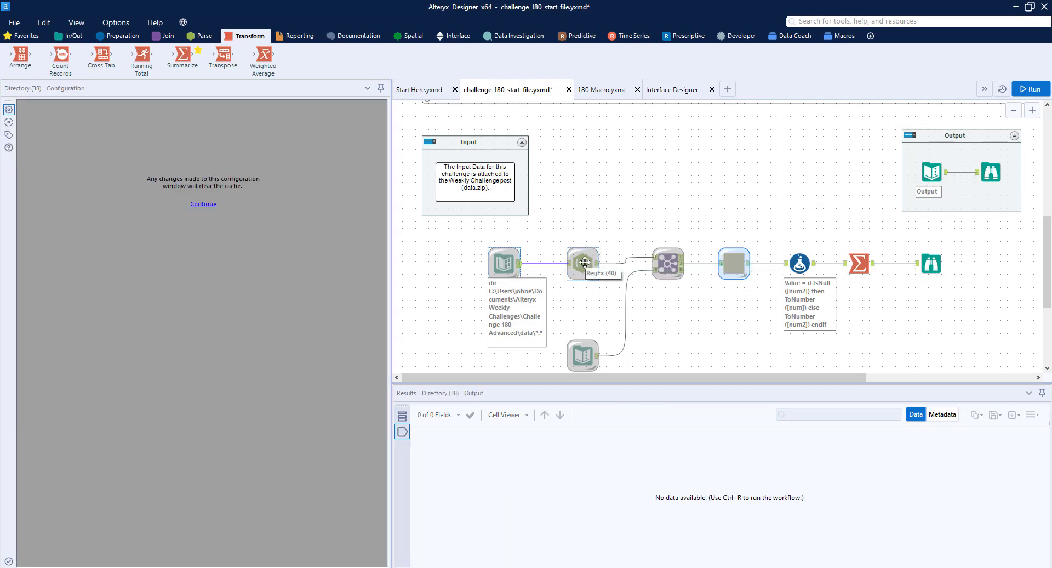
{"action": "left_click", "coordinate": [615, 94]}
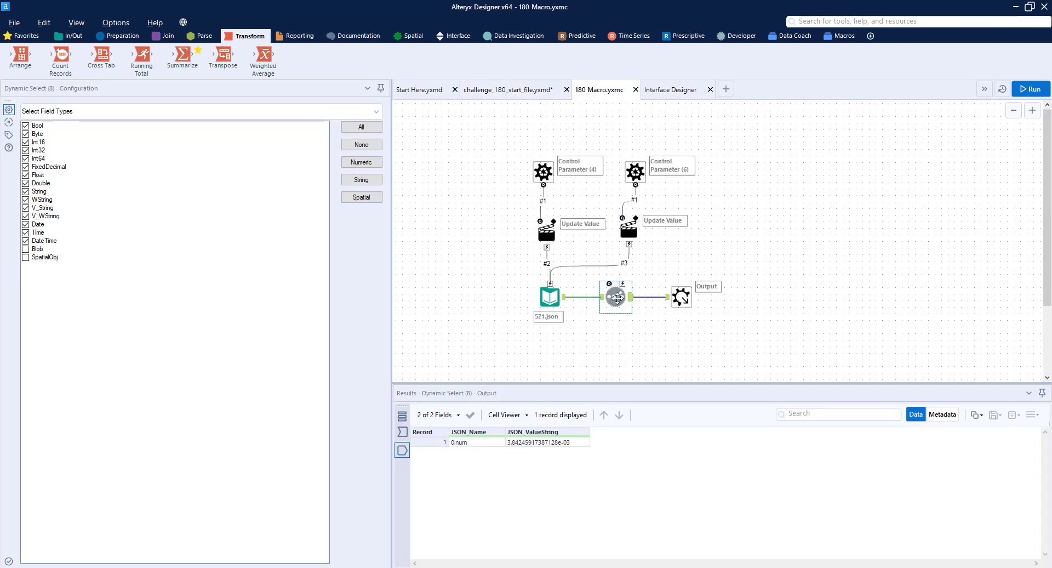
{"action": "left_click", "coordinate": [554, 296]}
{"action": "left_click", "coordinate": [507, 90]}
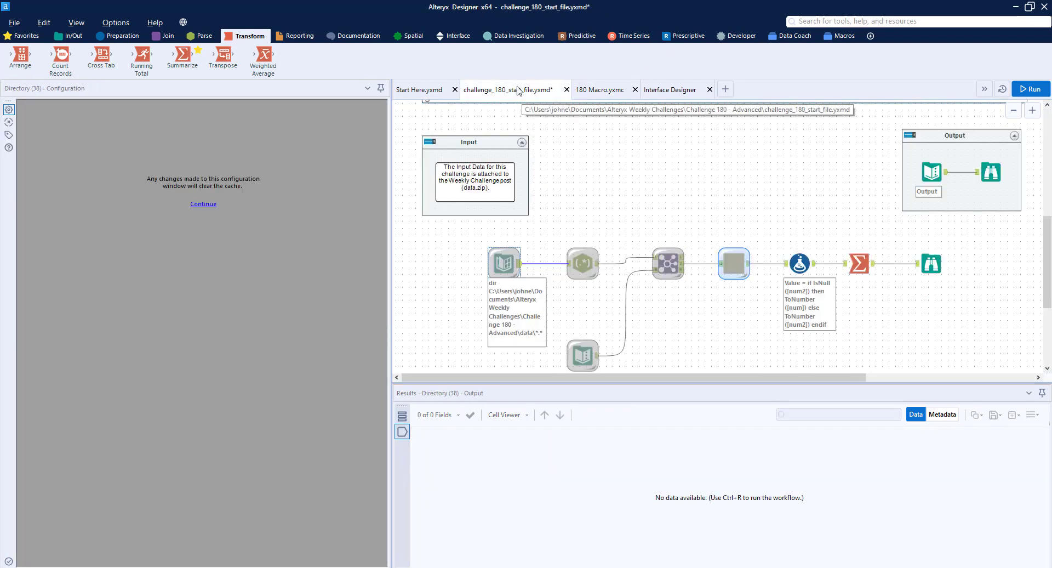